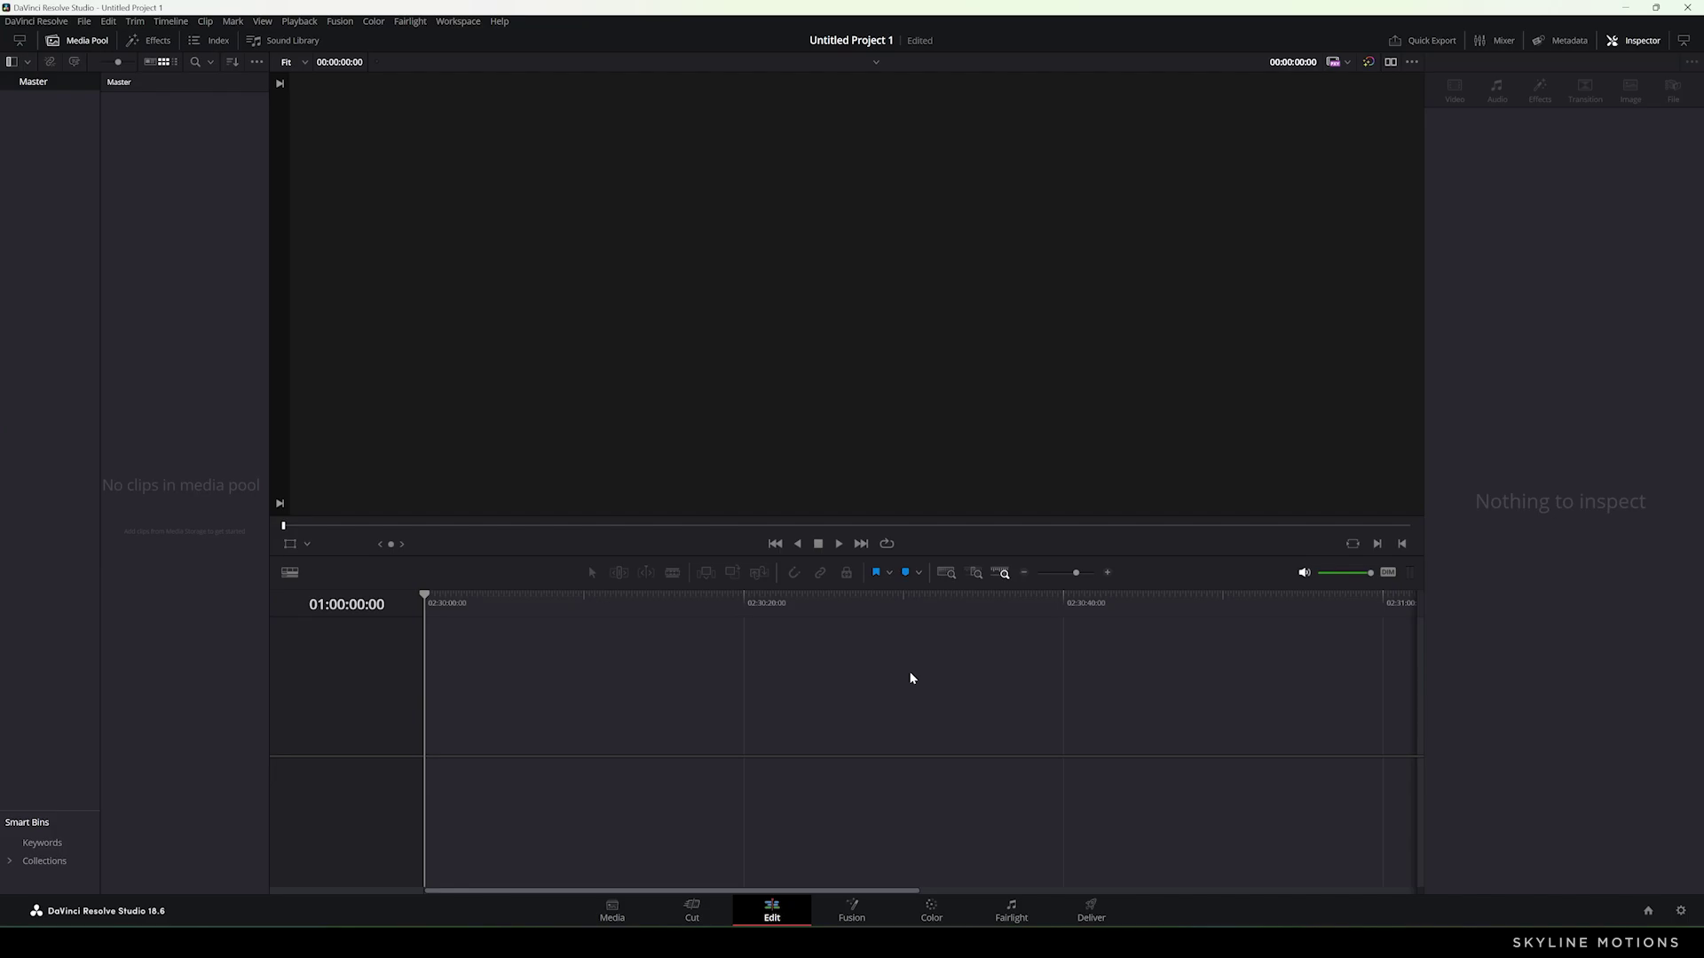
Step: Change the Timeline frame rate in Master Settings to 60 fps and save
{"action": "left_click", "coordinate": [1680, 912]}
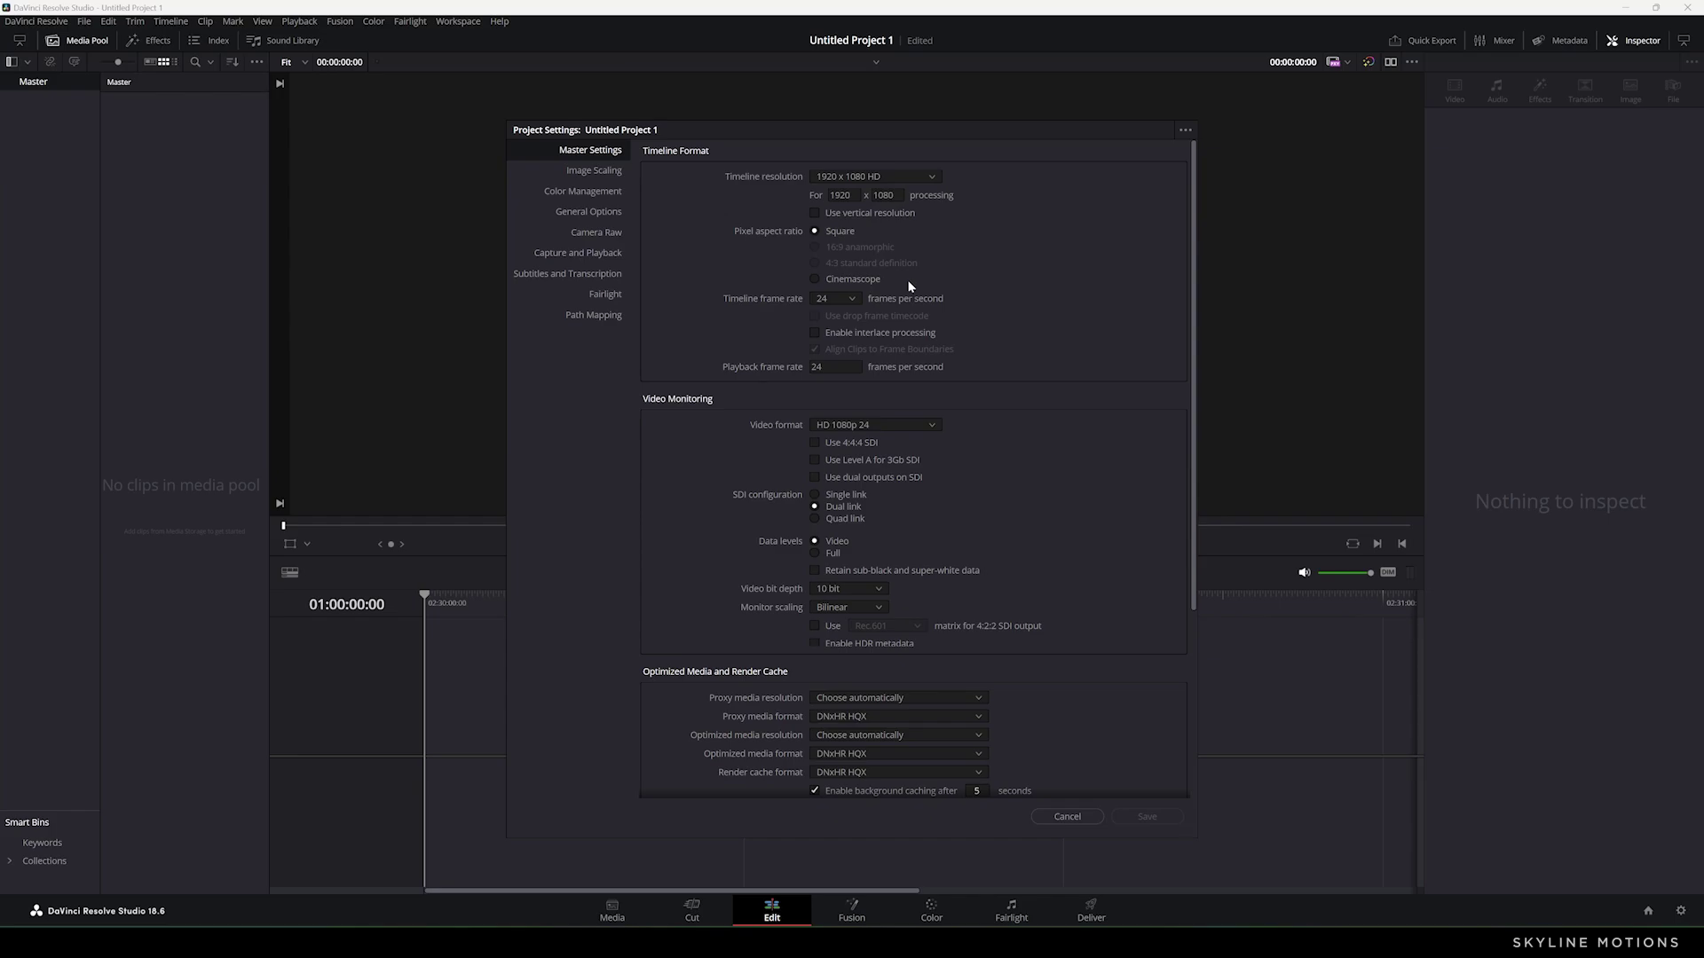
{"action": "left_click", "coordinate": [854, 299]}
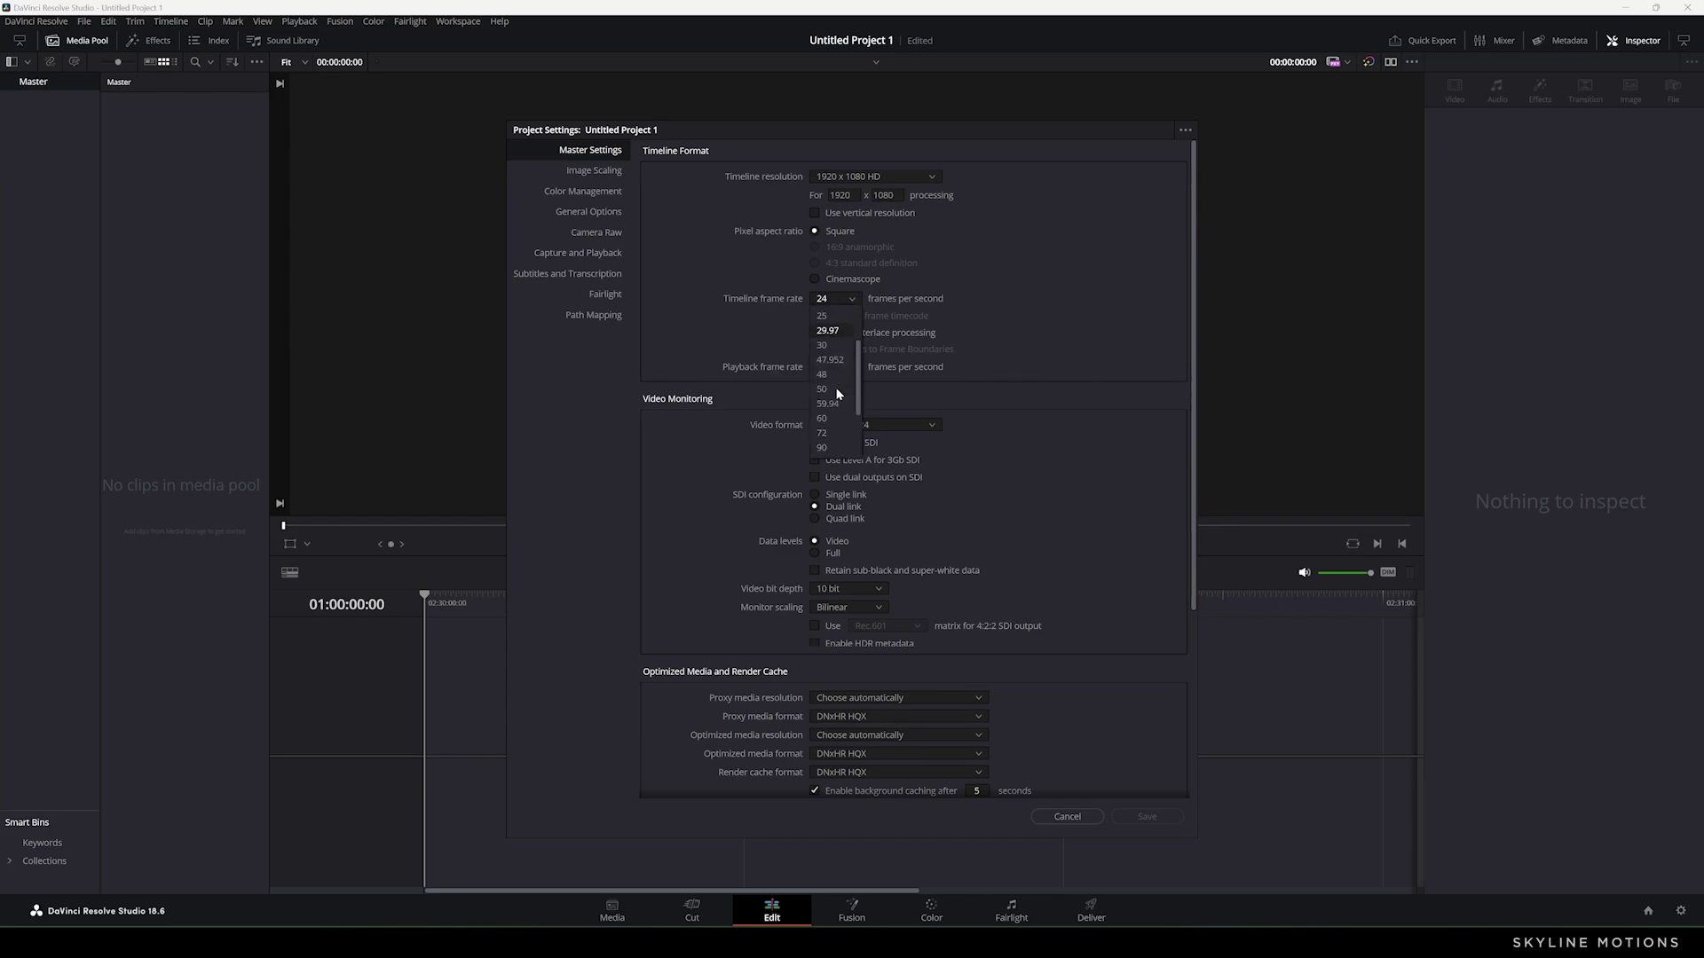
{"action": "left_click", "coordinate": [834, 418]}
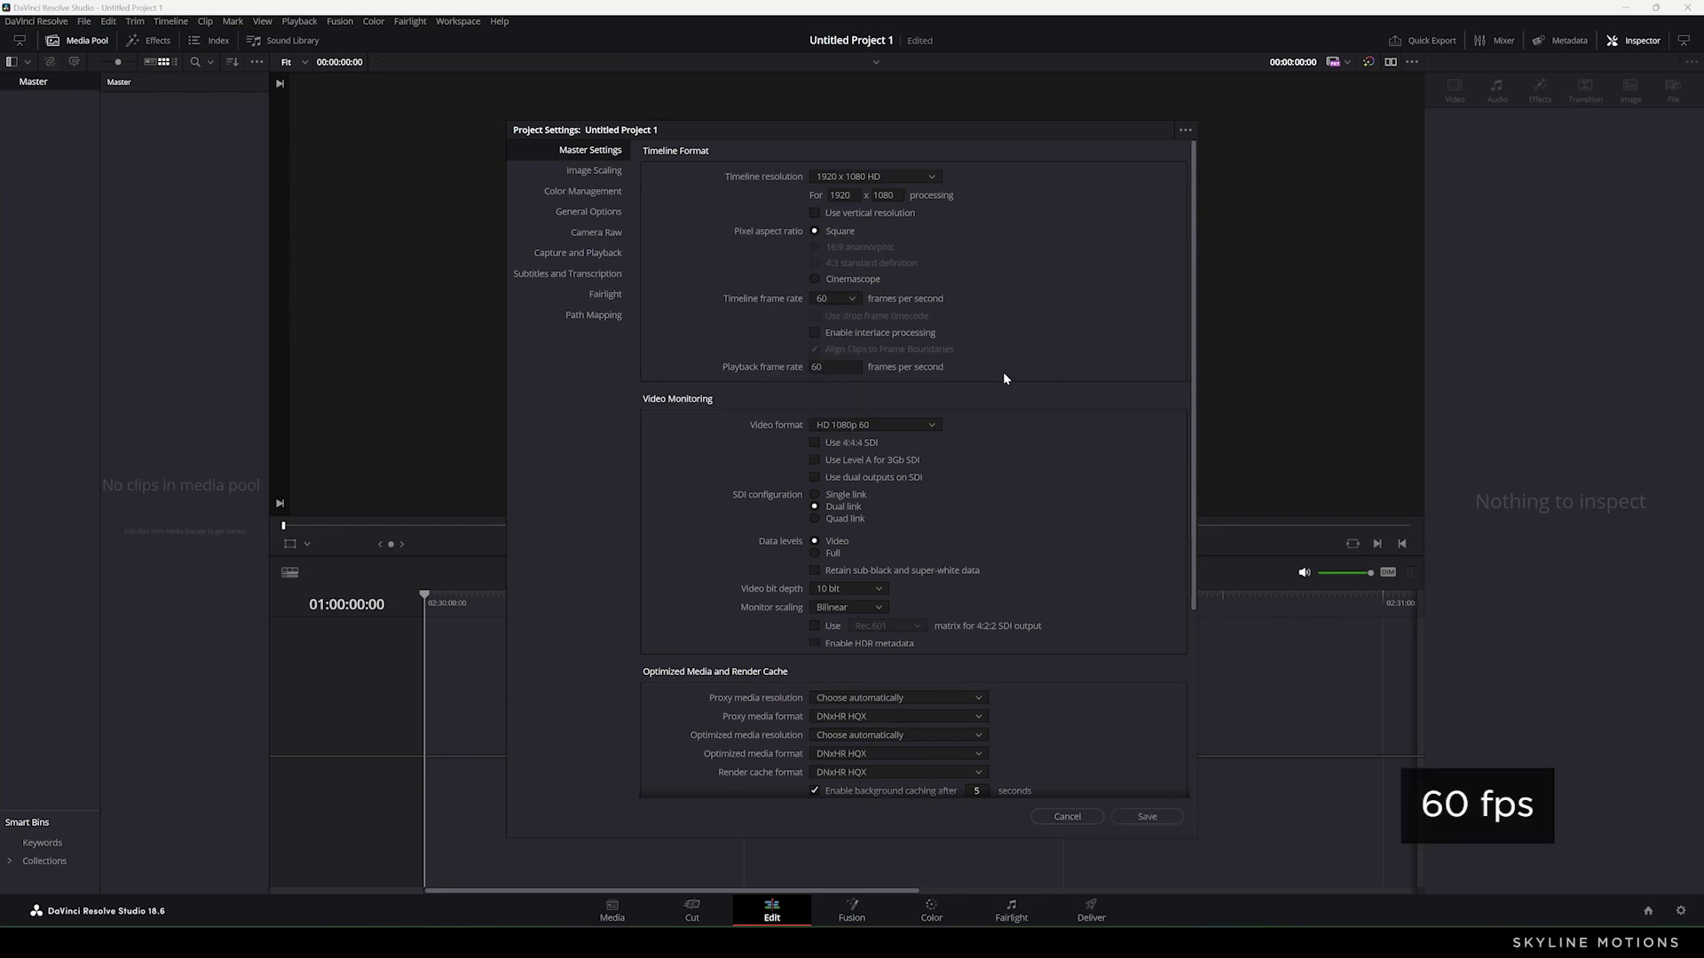
{"action": "left_click", "coordinate": [1145, 818]}
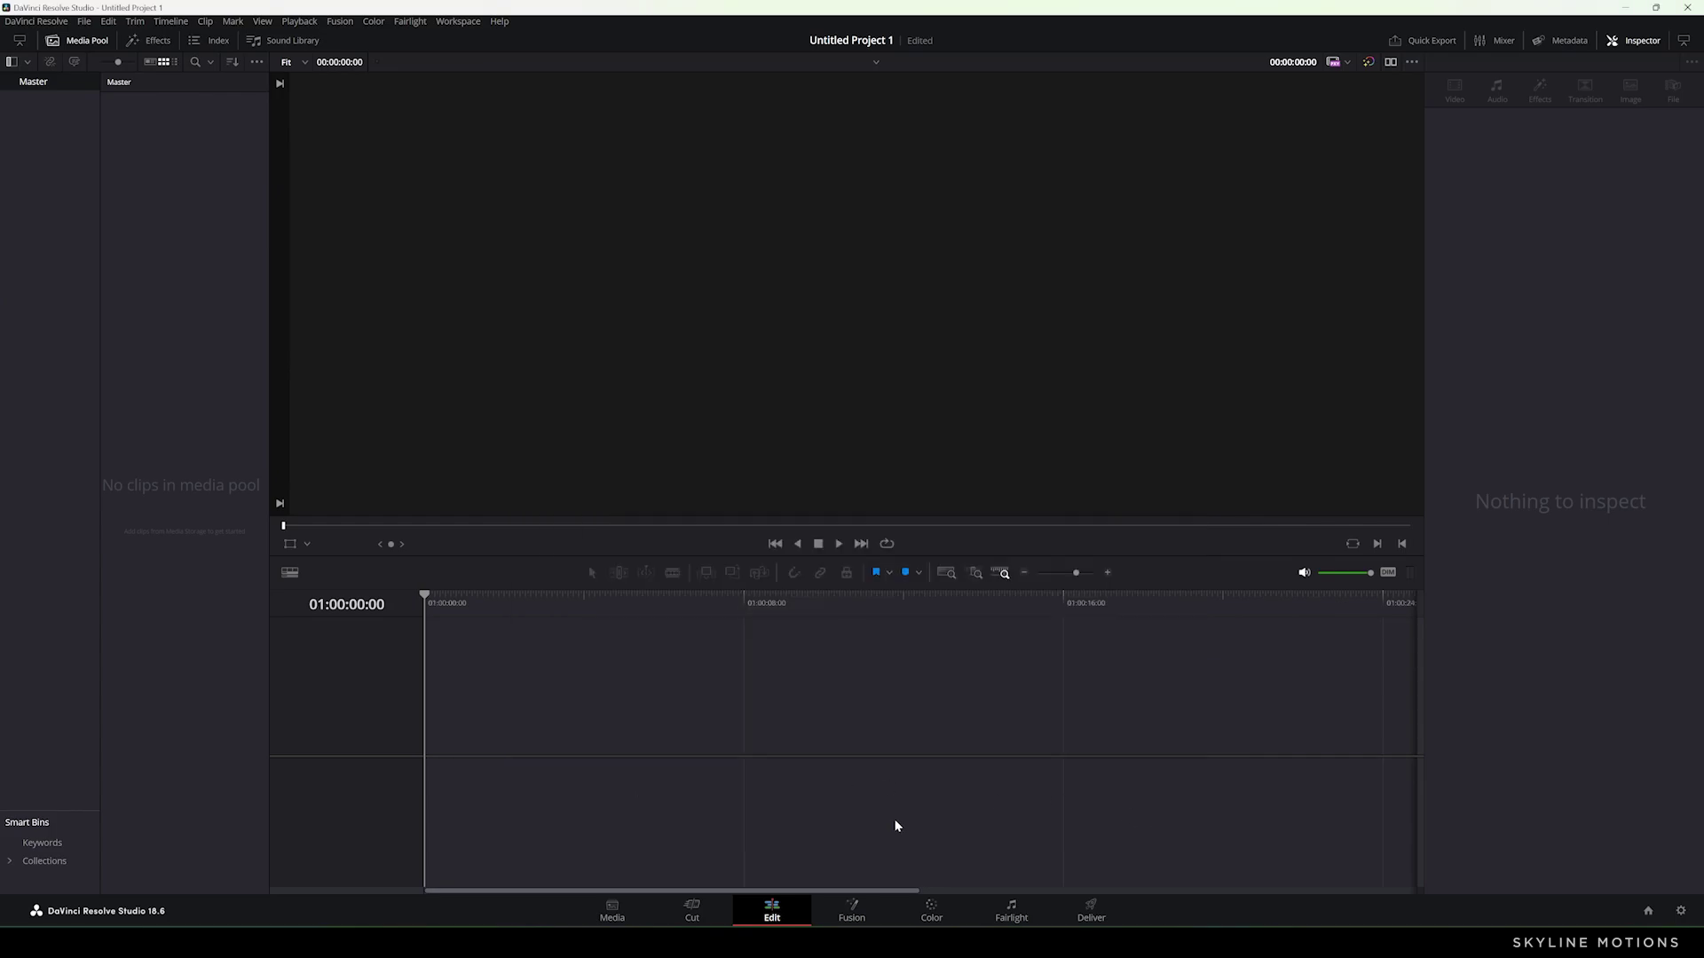
Step: Create a new Fusion Composition clip named 'Fusion' with duration 00:00:03:00
{"action": "right_click", "coordinate": [170, 236]}
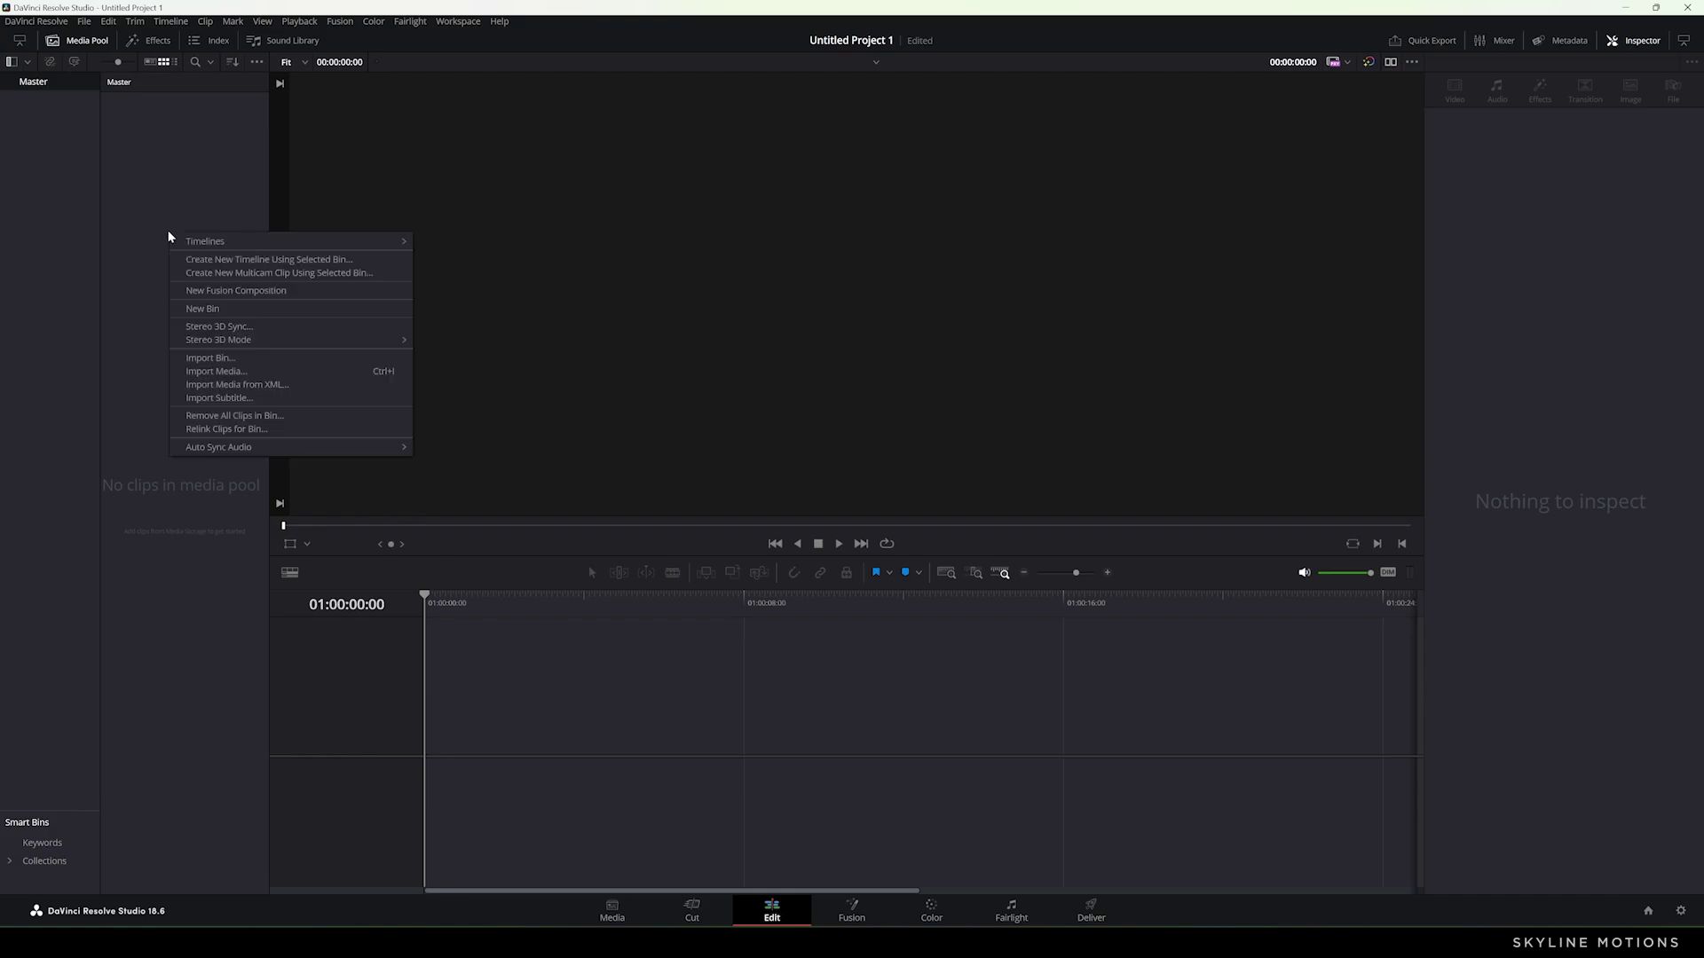
{"action": "left_click", "coordinate": [217, 292]}
{"action": "double_click", "coordinate": [825, 474]}
{"action": "key", "text": "BackSpace"}
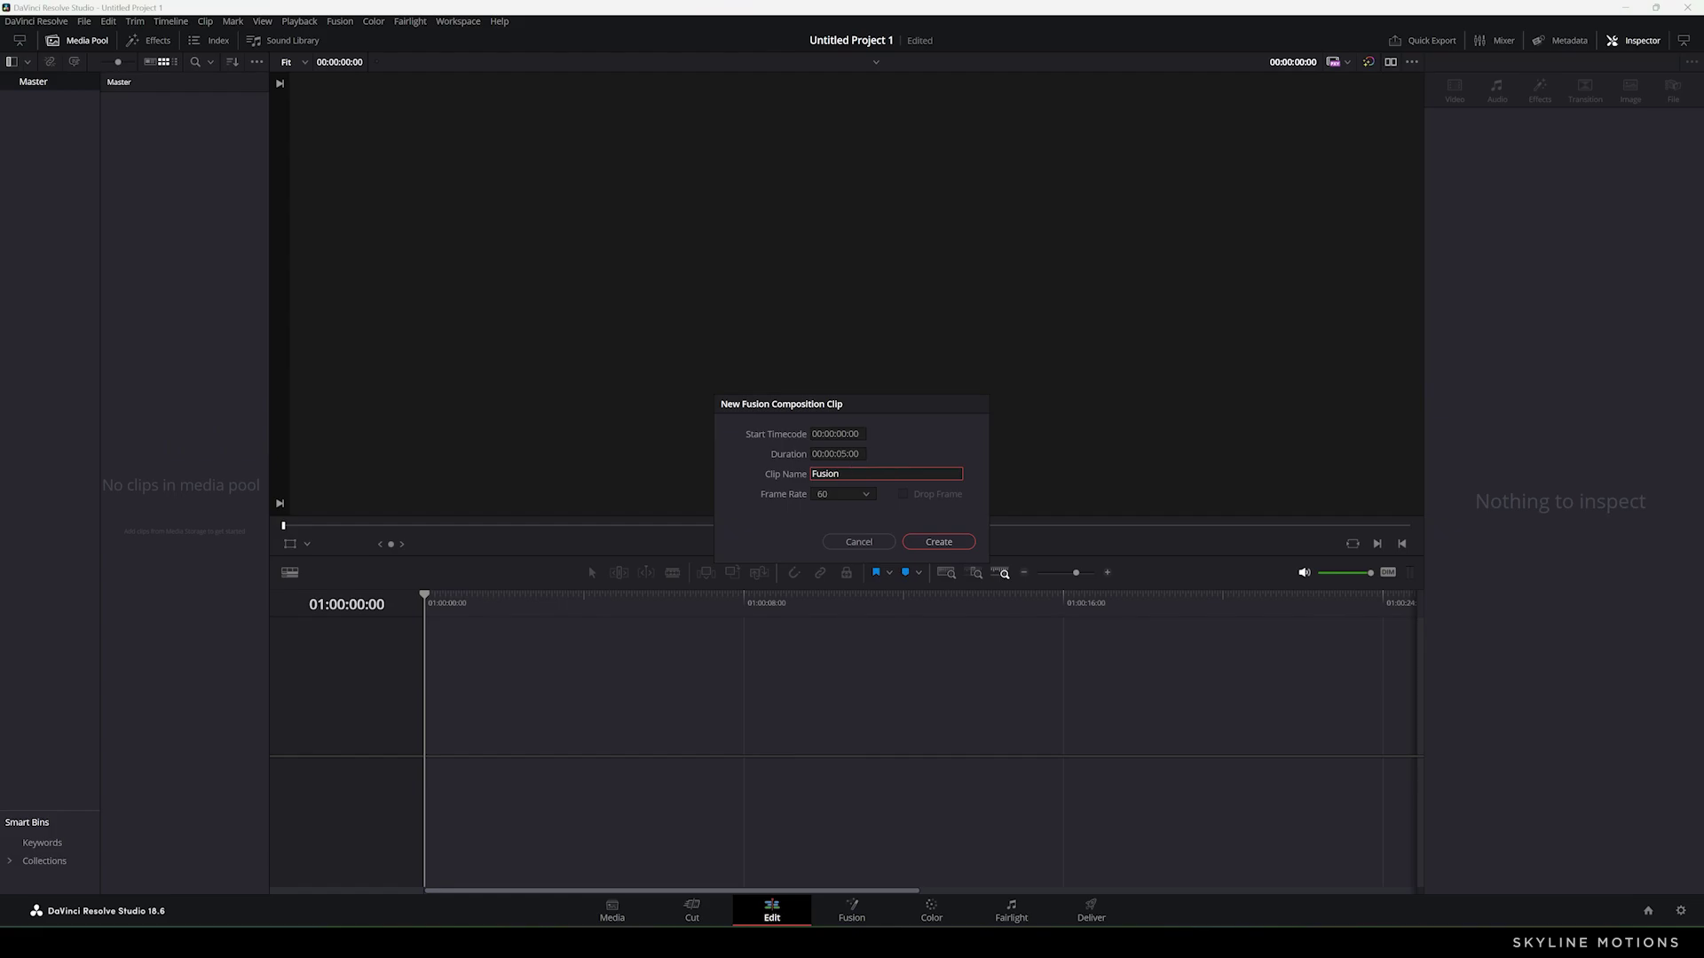
{"action": "left_click", "coordinate": [841, 456]}
{"action": "left_click", "coordinate": [859, 453]}
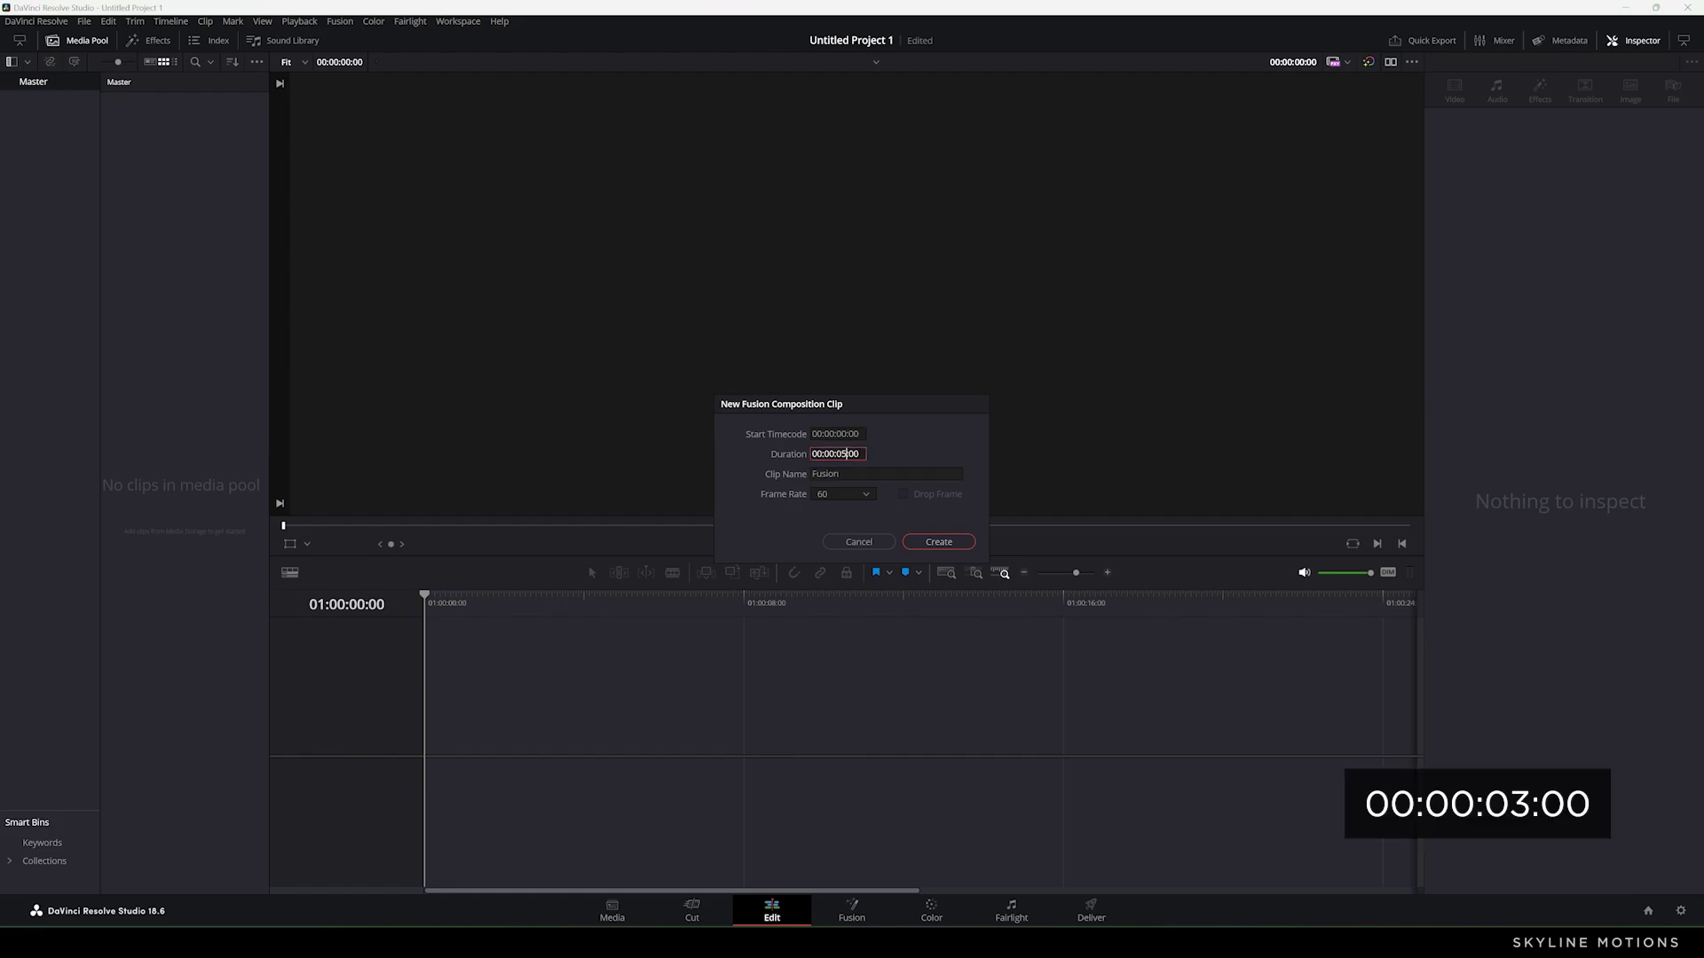
{"action": "key", "text": "BackSpace"}
{"action": "type", "text": "3"}
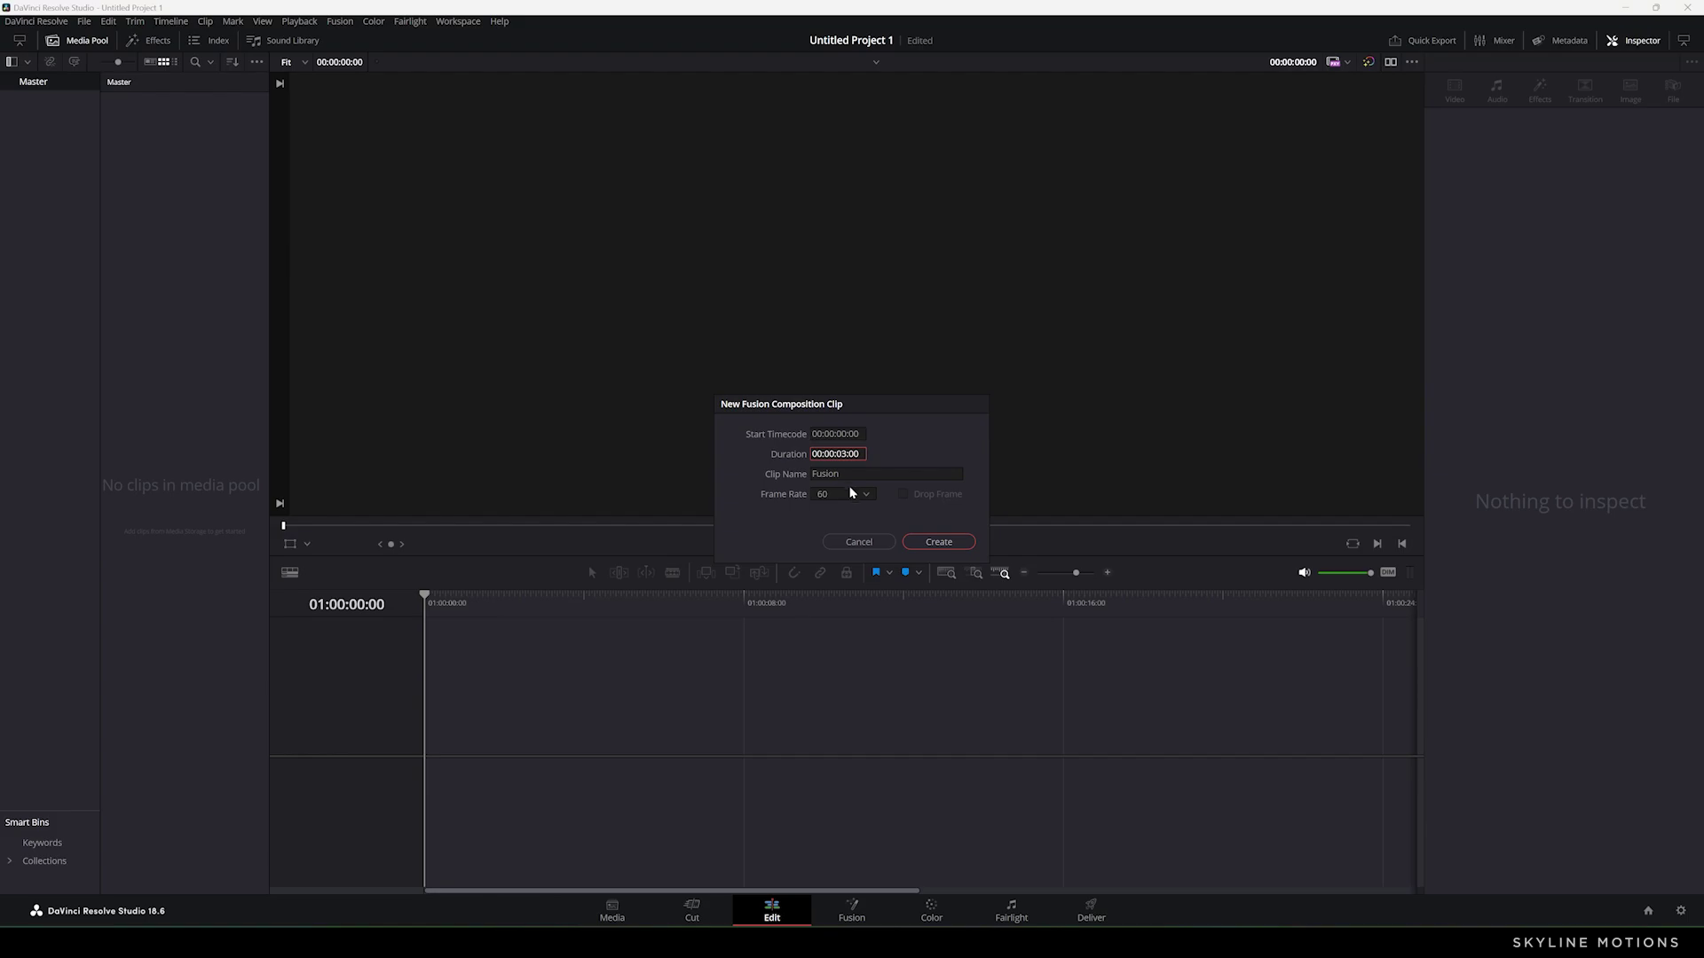
{"action": "left_click", "coordinate": [927, 543]}
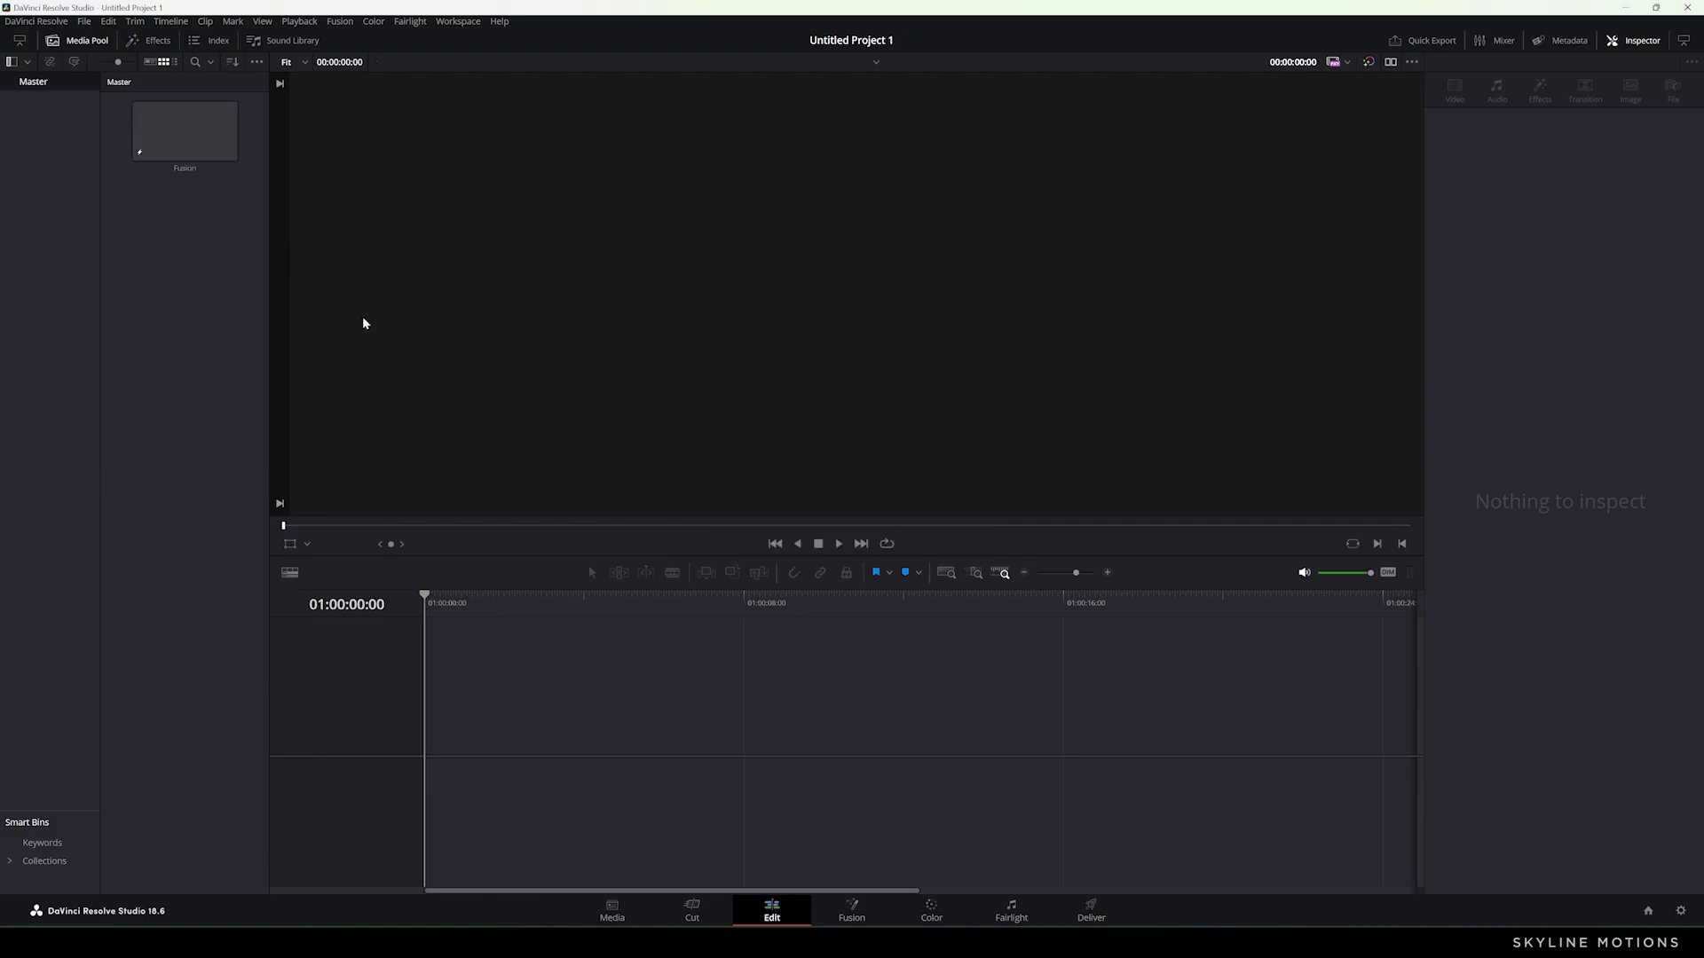
Step: Place the Fusion clip on the timeline, open it in Fusion, and view a new Text1 node
{"action": "left_click_drag", "start_coordinate": [190, 146], "coordinate": [428, 715]}
{"action": "left_click", "coordinate": [834, 907]}
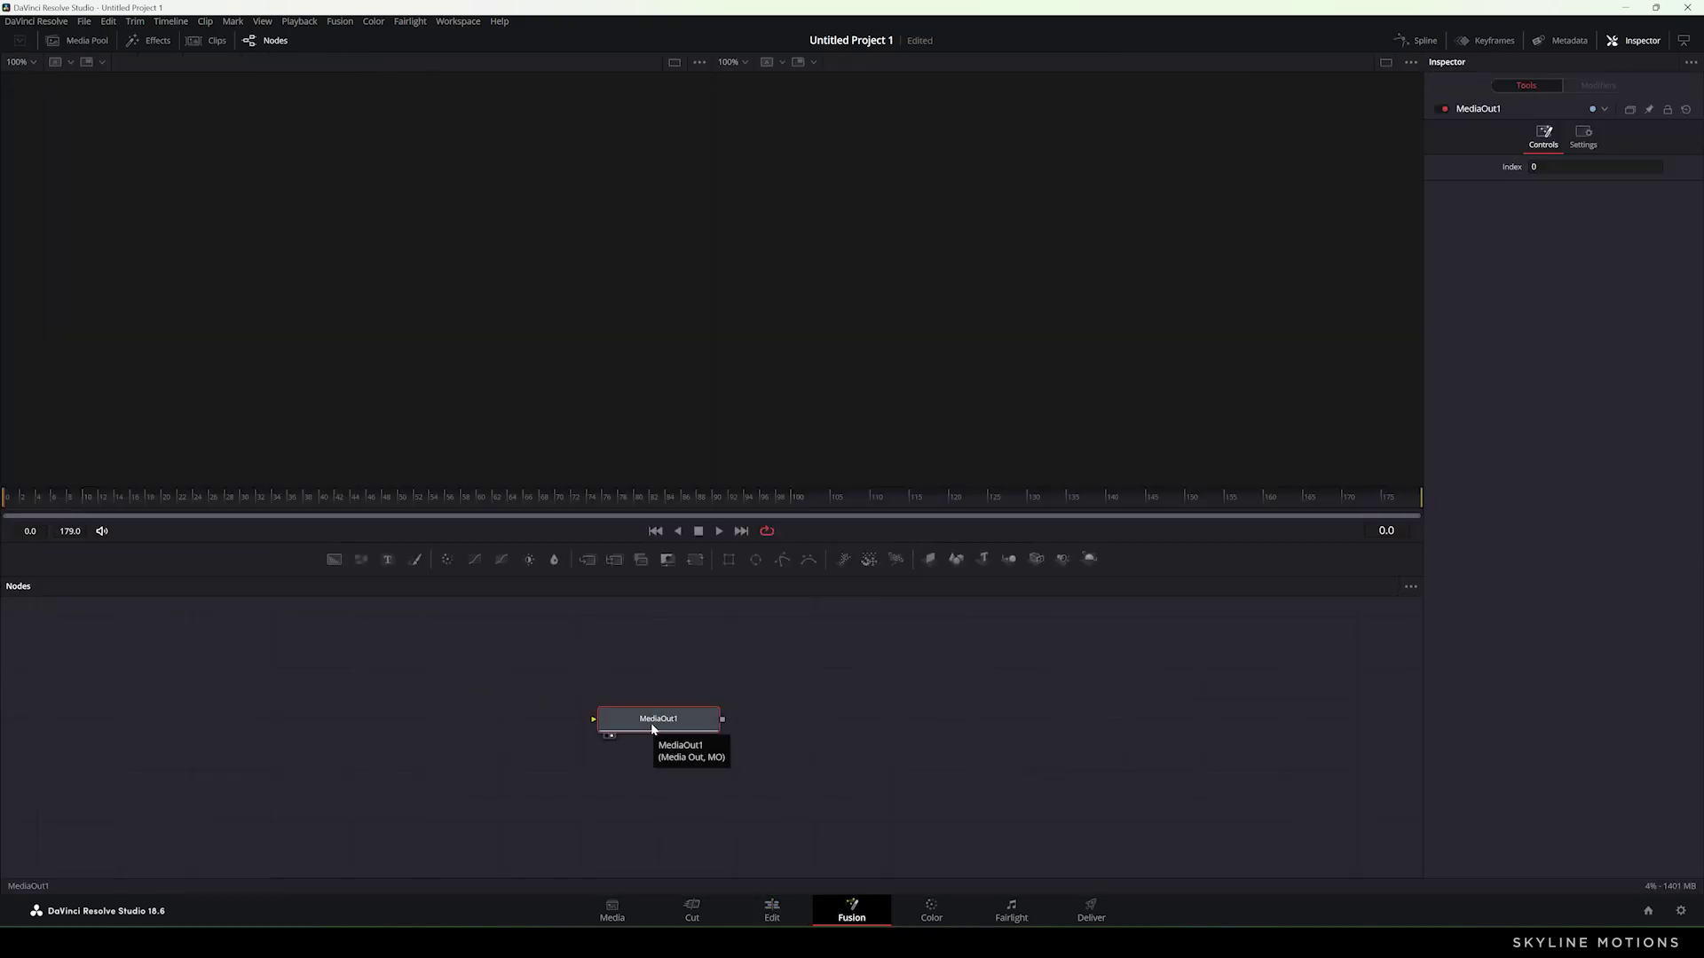
{"action": "left_click_drag", "start_coordinate": [653, 728], "coordinate": [1249, 730]}
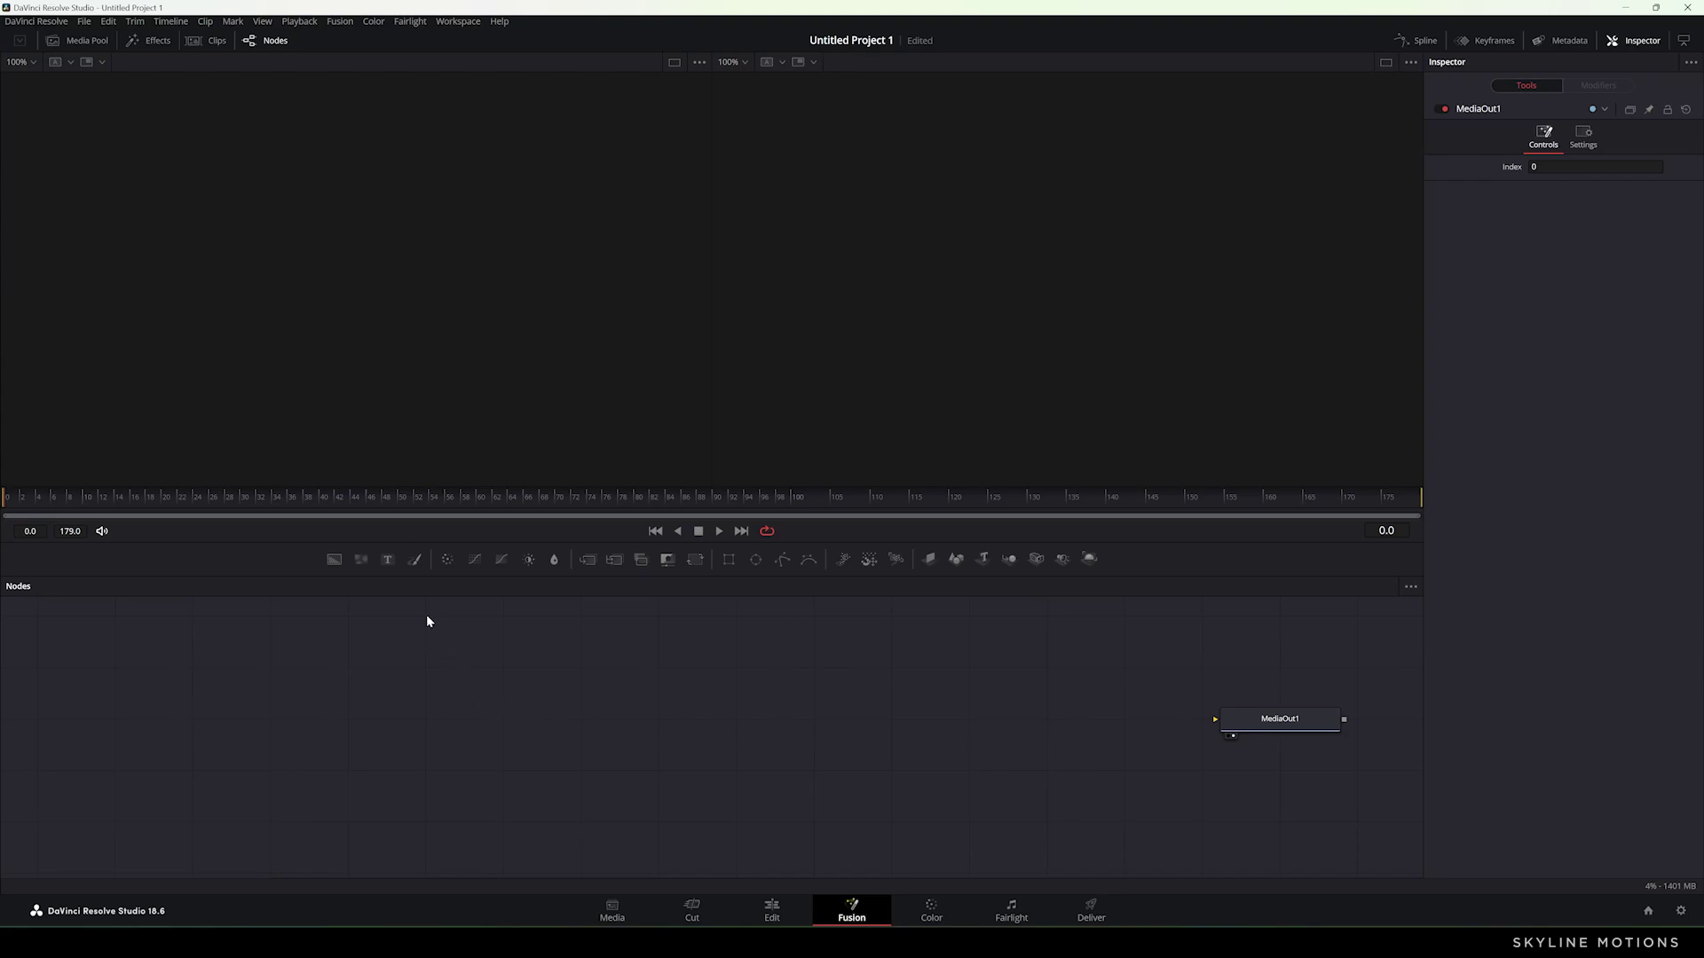
{"action": "left_click_drag", "start_coordinate": [386, 559], "coordinate": [652, 733]}
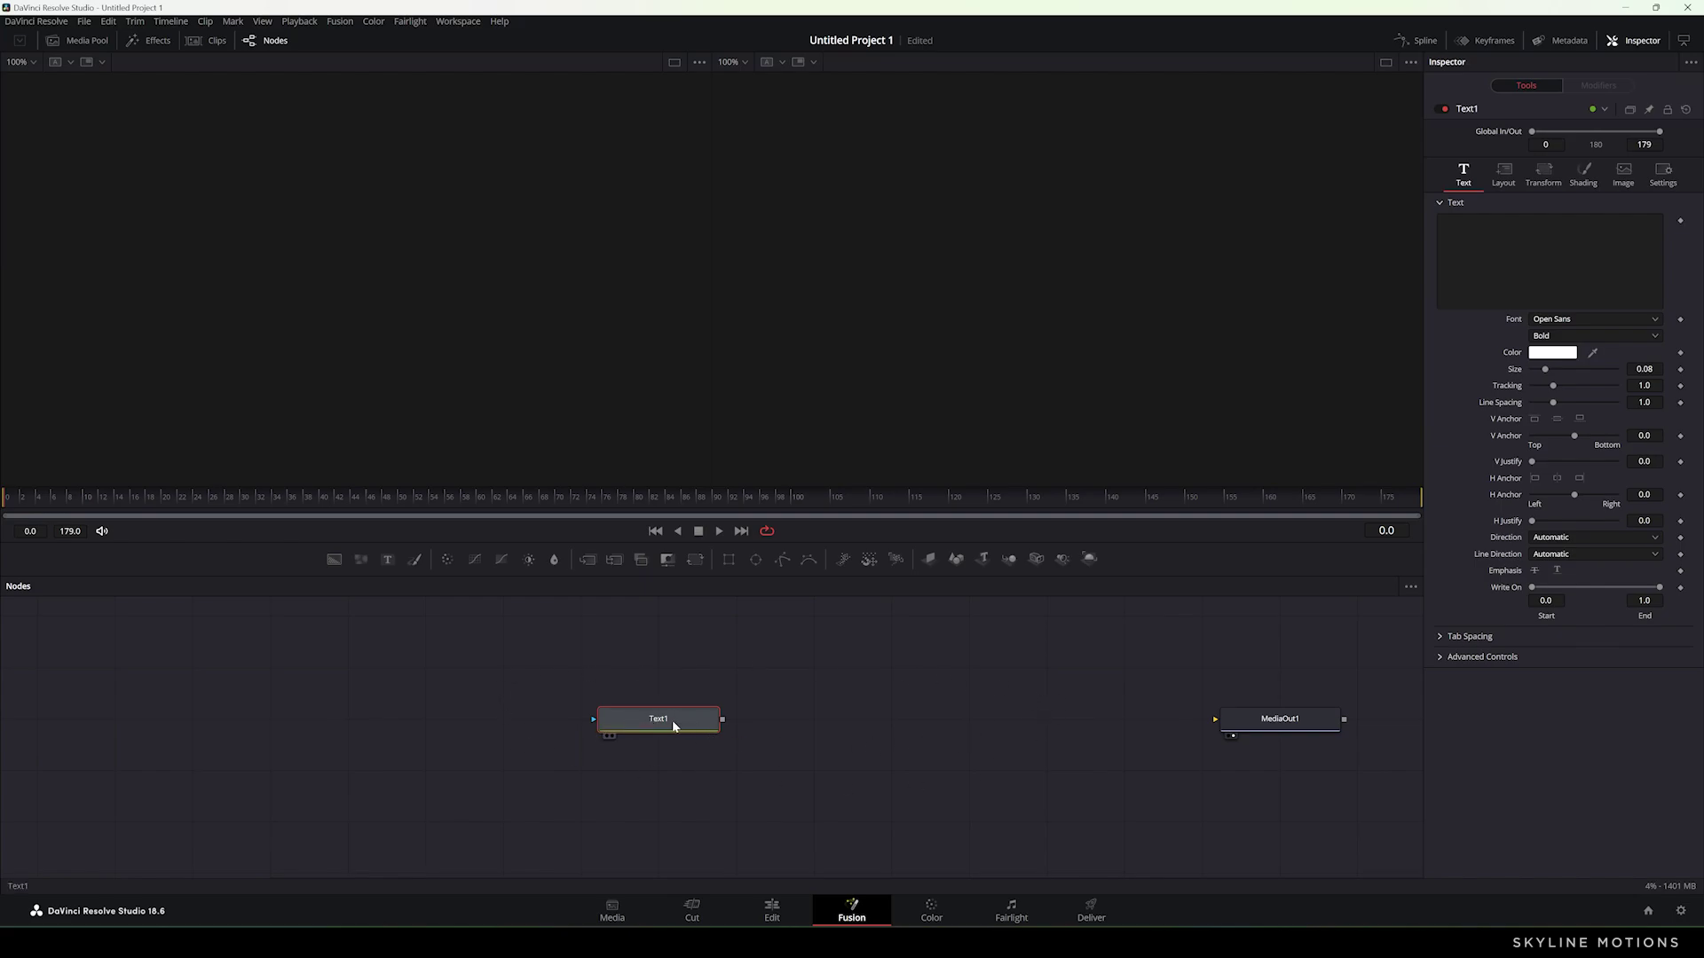
{"action": "left_click_drag", "start_coordinate": [667, 720], "coordinate": [950, 344]}
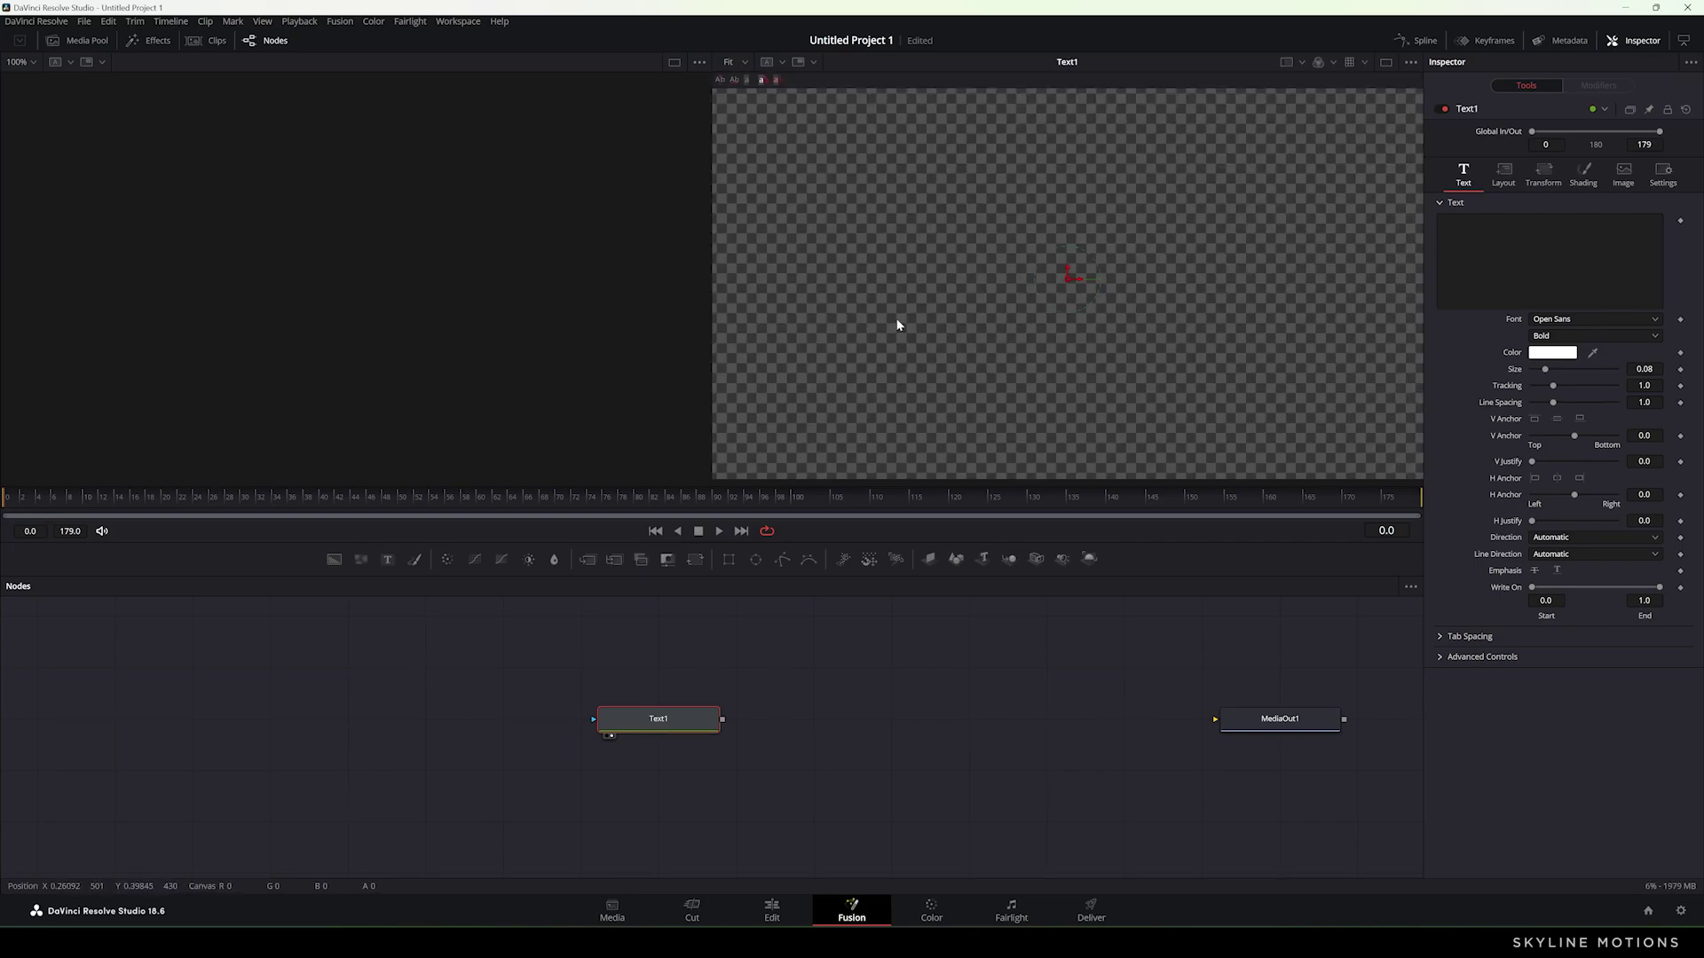
Step: Switch to a single viewer and enter BOUNCE as the text
{"action": "left_click", "coordinate": [1385, 62]}
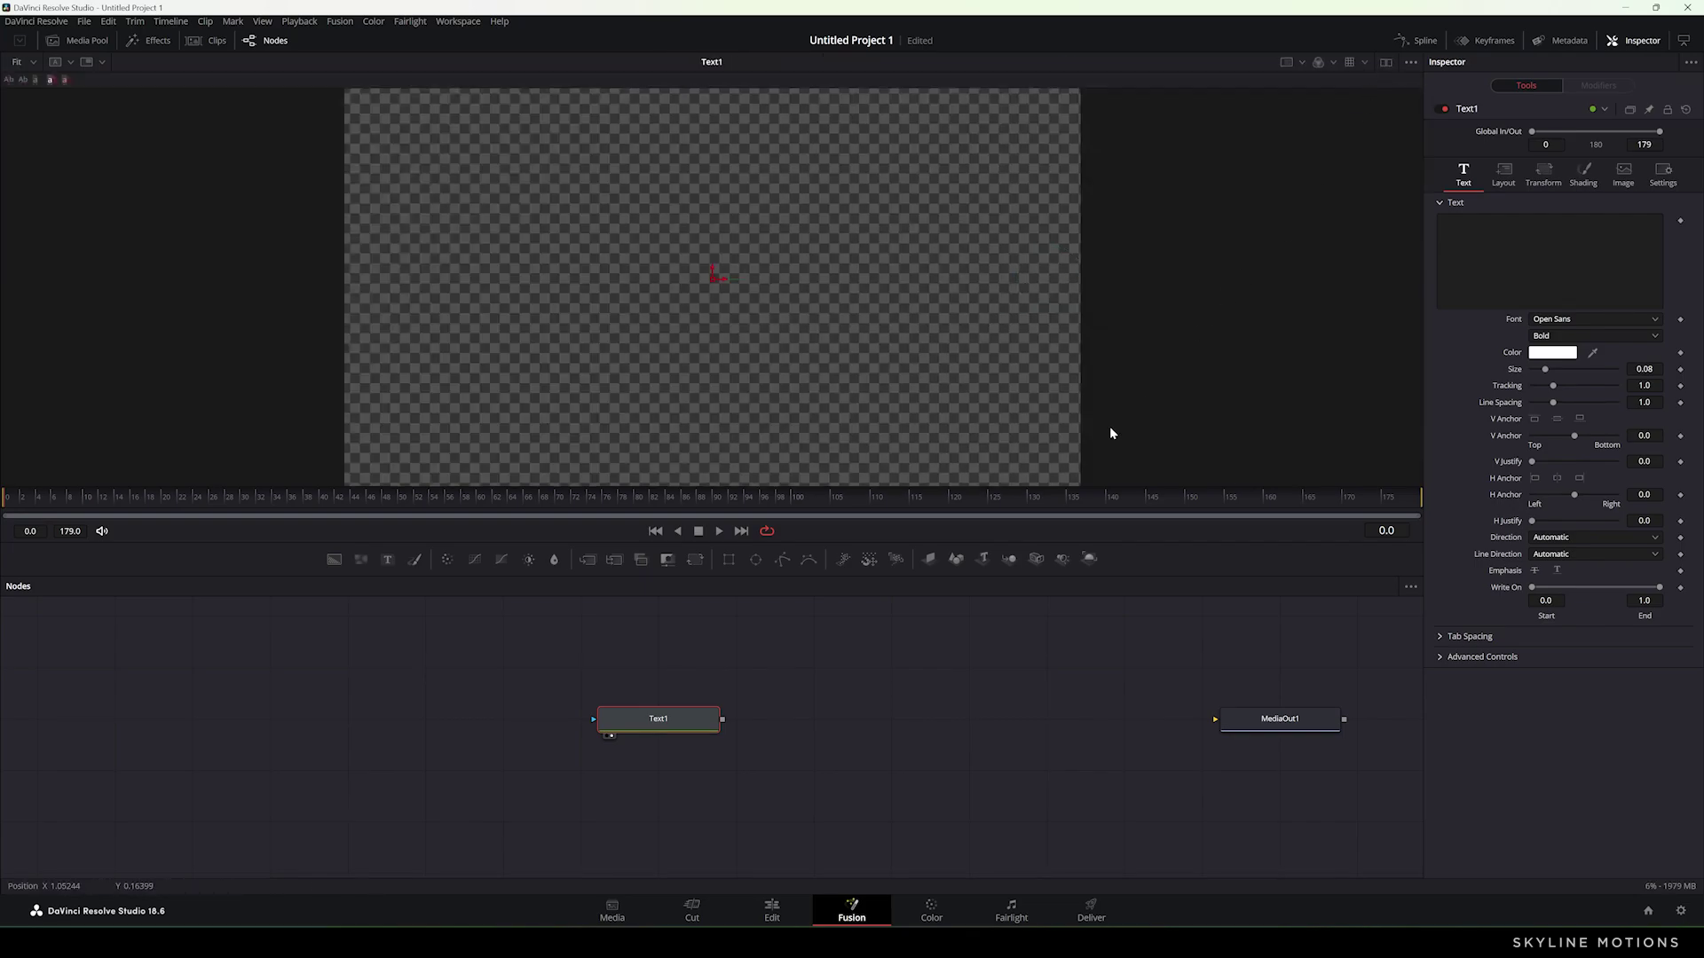
{"action": "left_click", "coordinate": [1549, 259]}
{"action": "type", "text": "BOUNCE"}
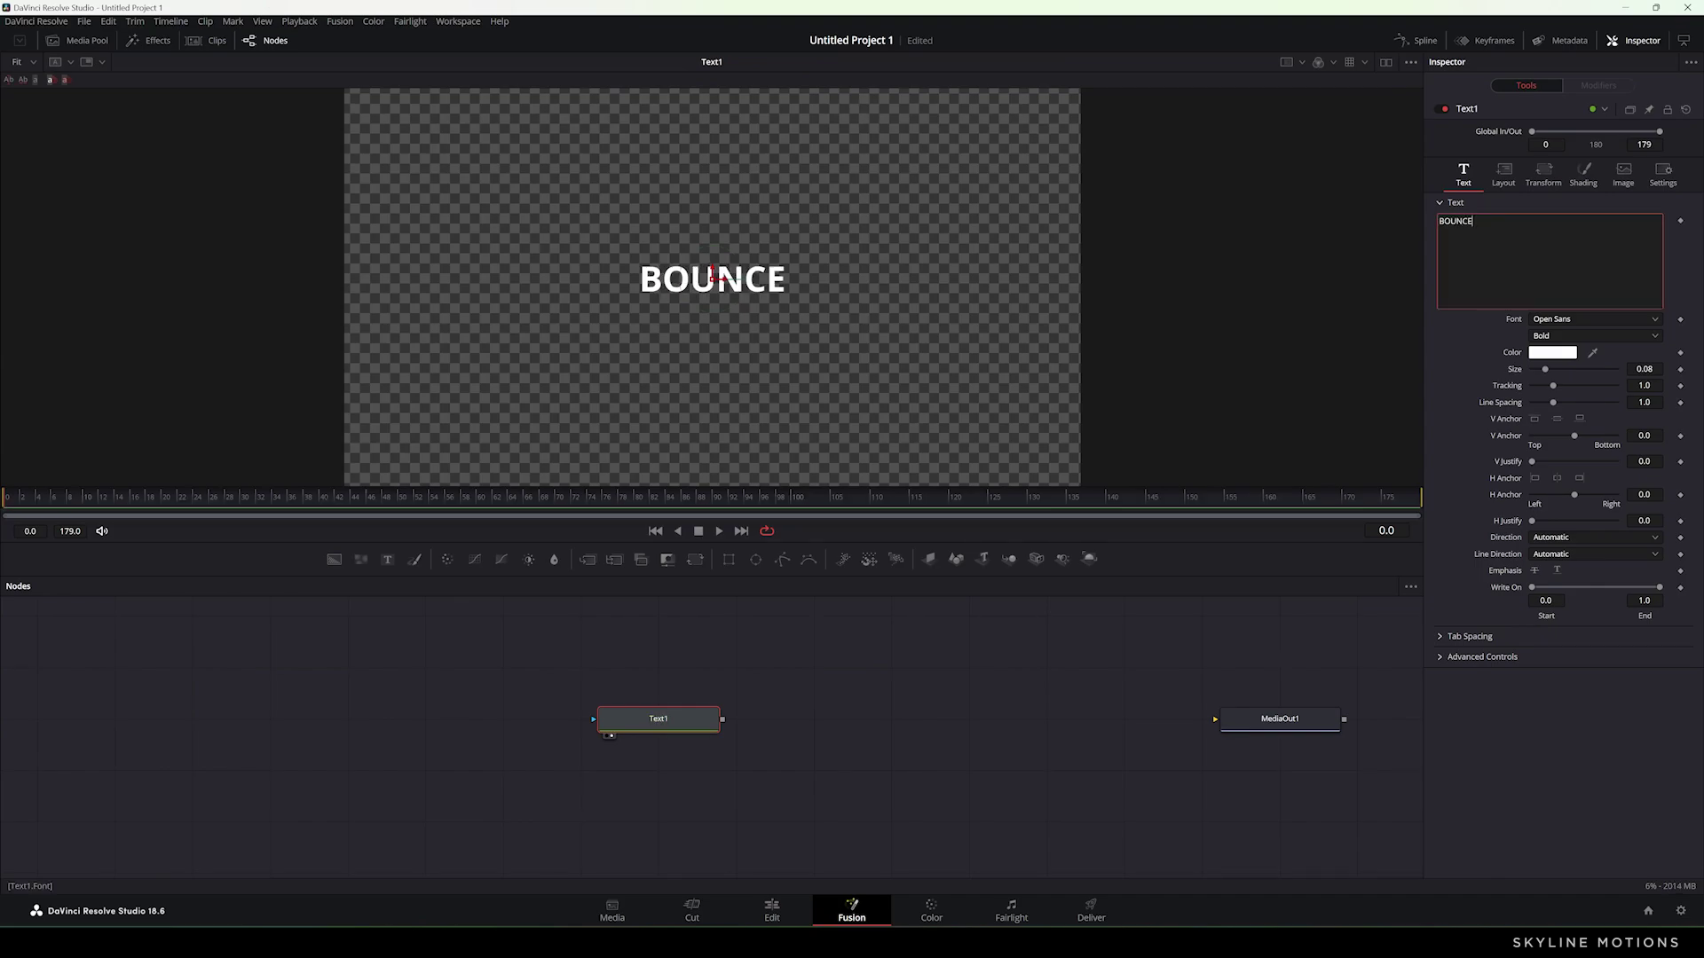
Step: Set the font to Bebas Neue Pro, style Regular, at size 0.3
{"action": "left_click", "coordinate": [1567, 323]}
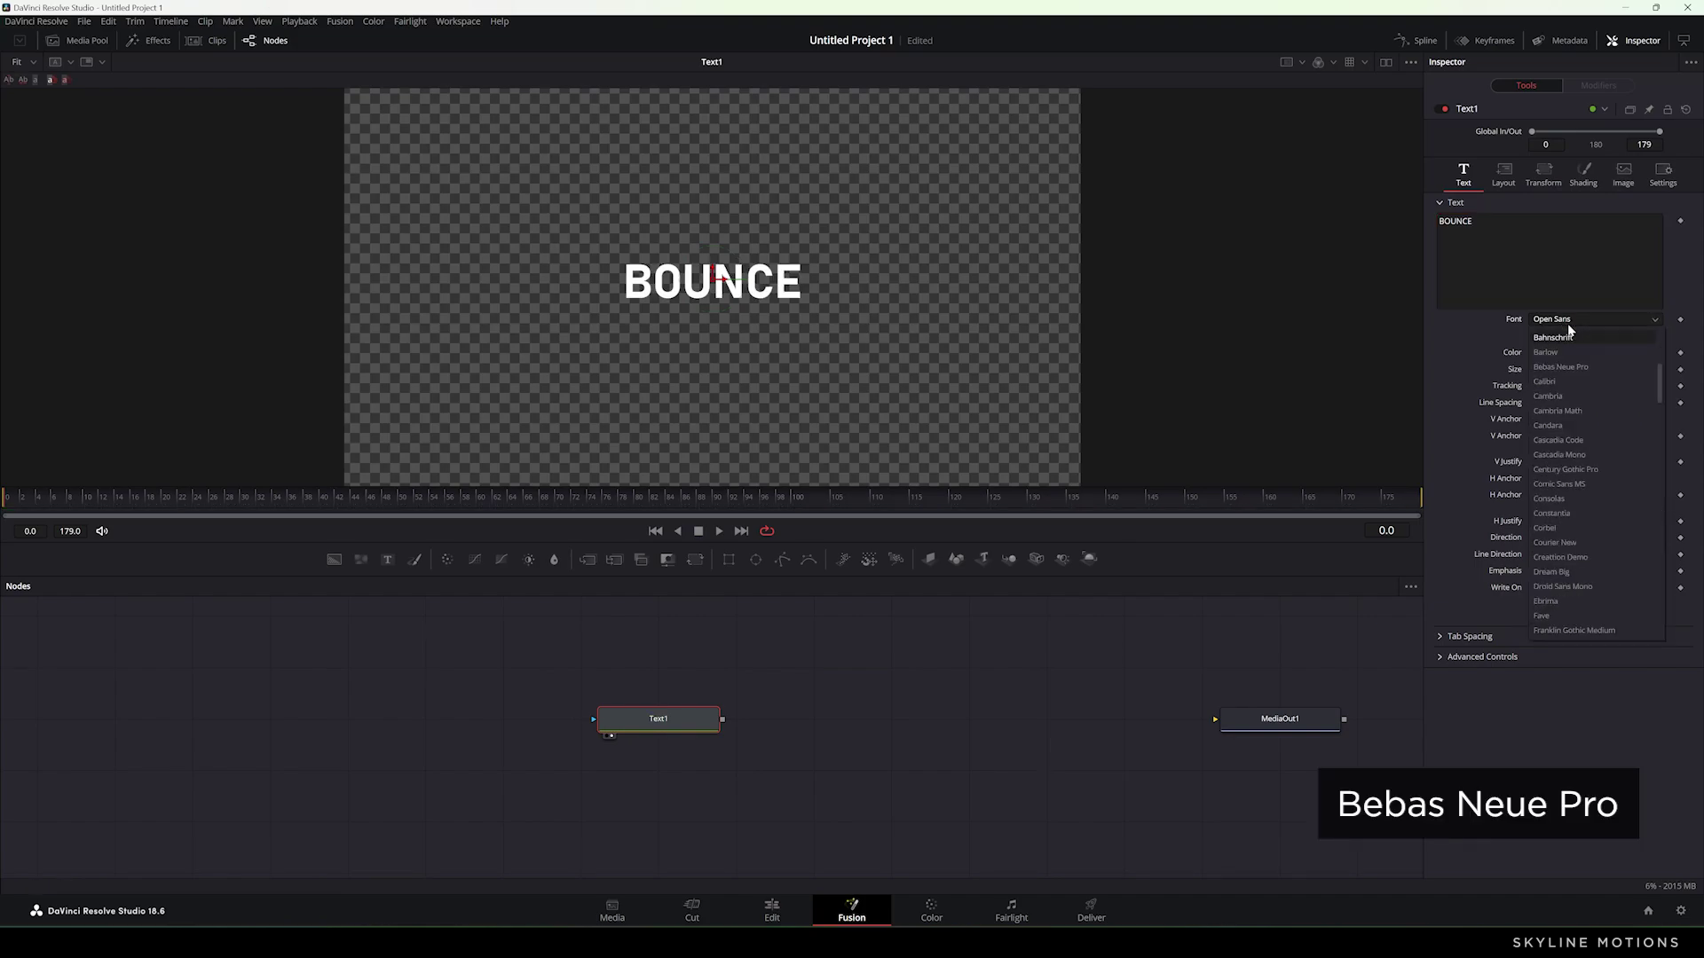
{"action": "left_click", "coordinate": [1563, 367]}
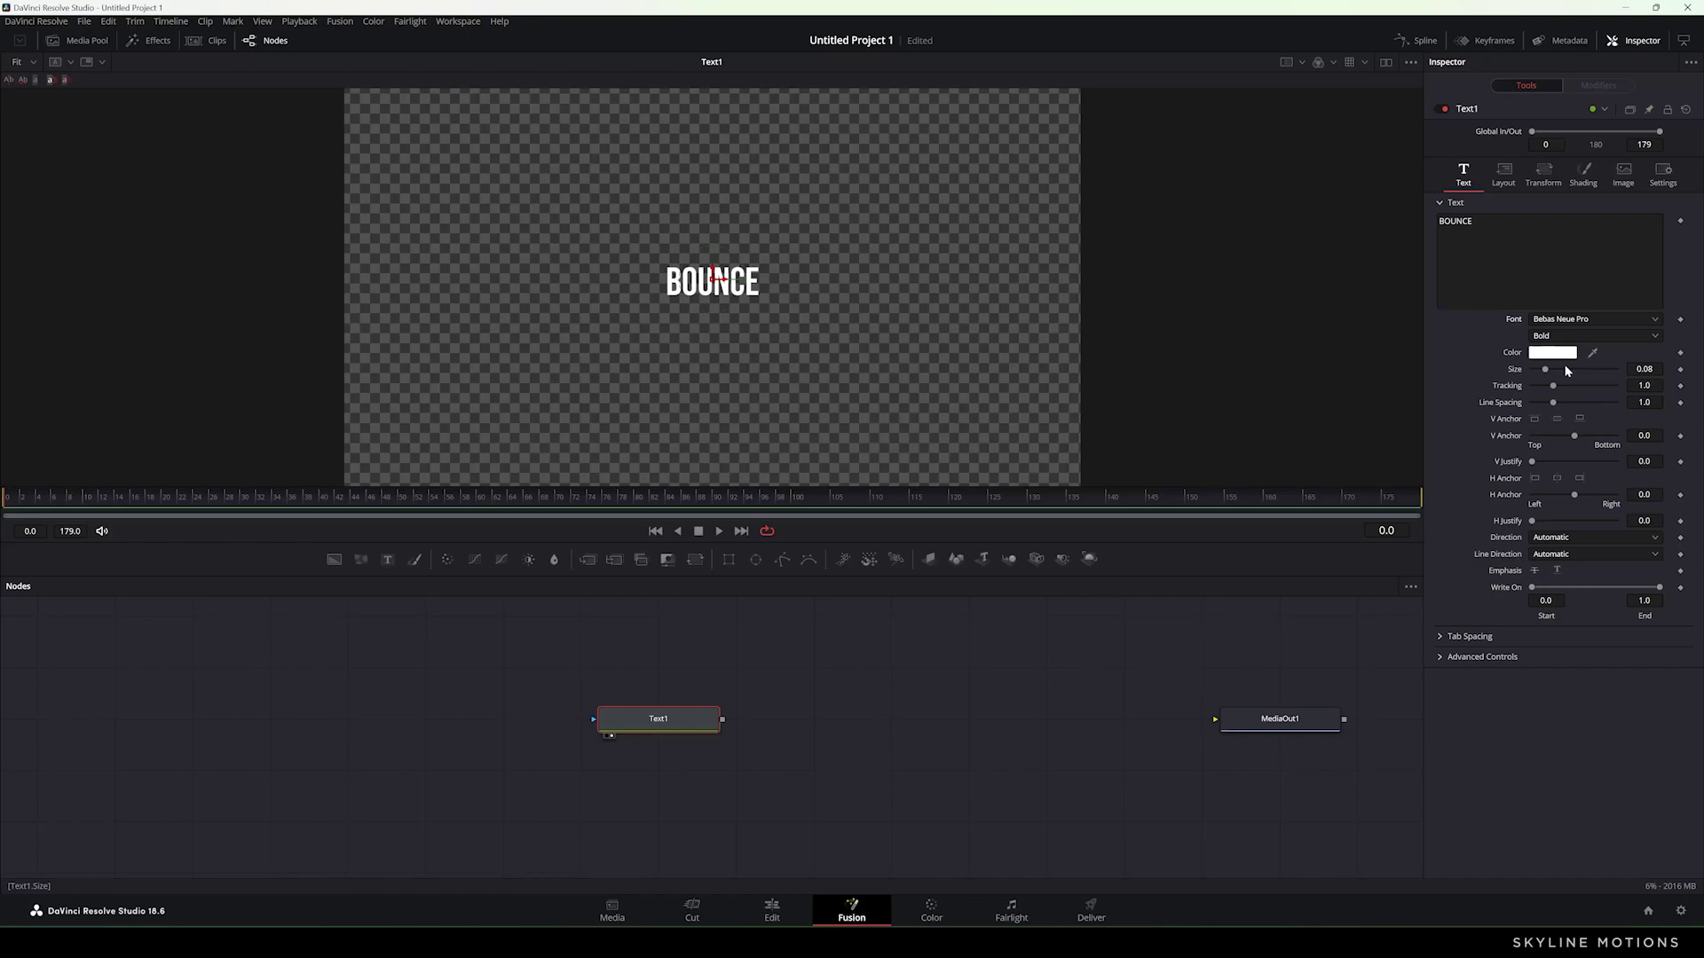
{"action": "left_click", "coordinate": [1571, 336]}
{"action": "left_click", "coordinate": [1554, 412]}
{"action": "left_click_drag", "start_coordinate": [1544, 370], "coordinate": [1570, 380]}
{"action": "left_click", "coordinate": [1644, 369]}
{"action": "type", "text": "0.3"}
{"action": "key", "text": "Tab"}
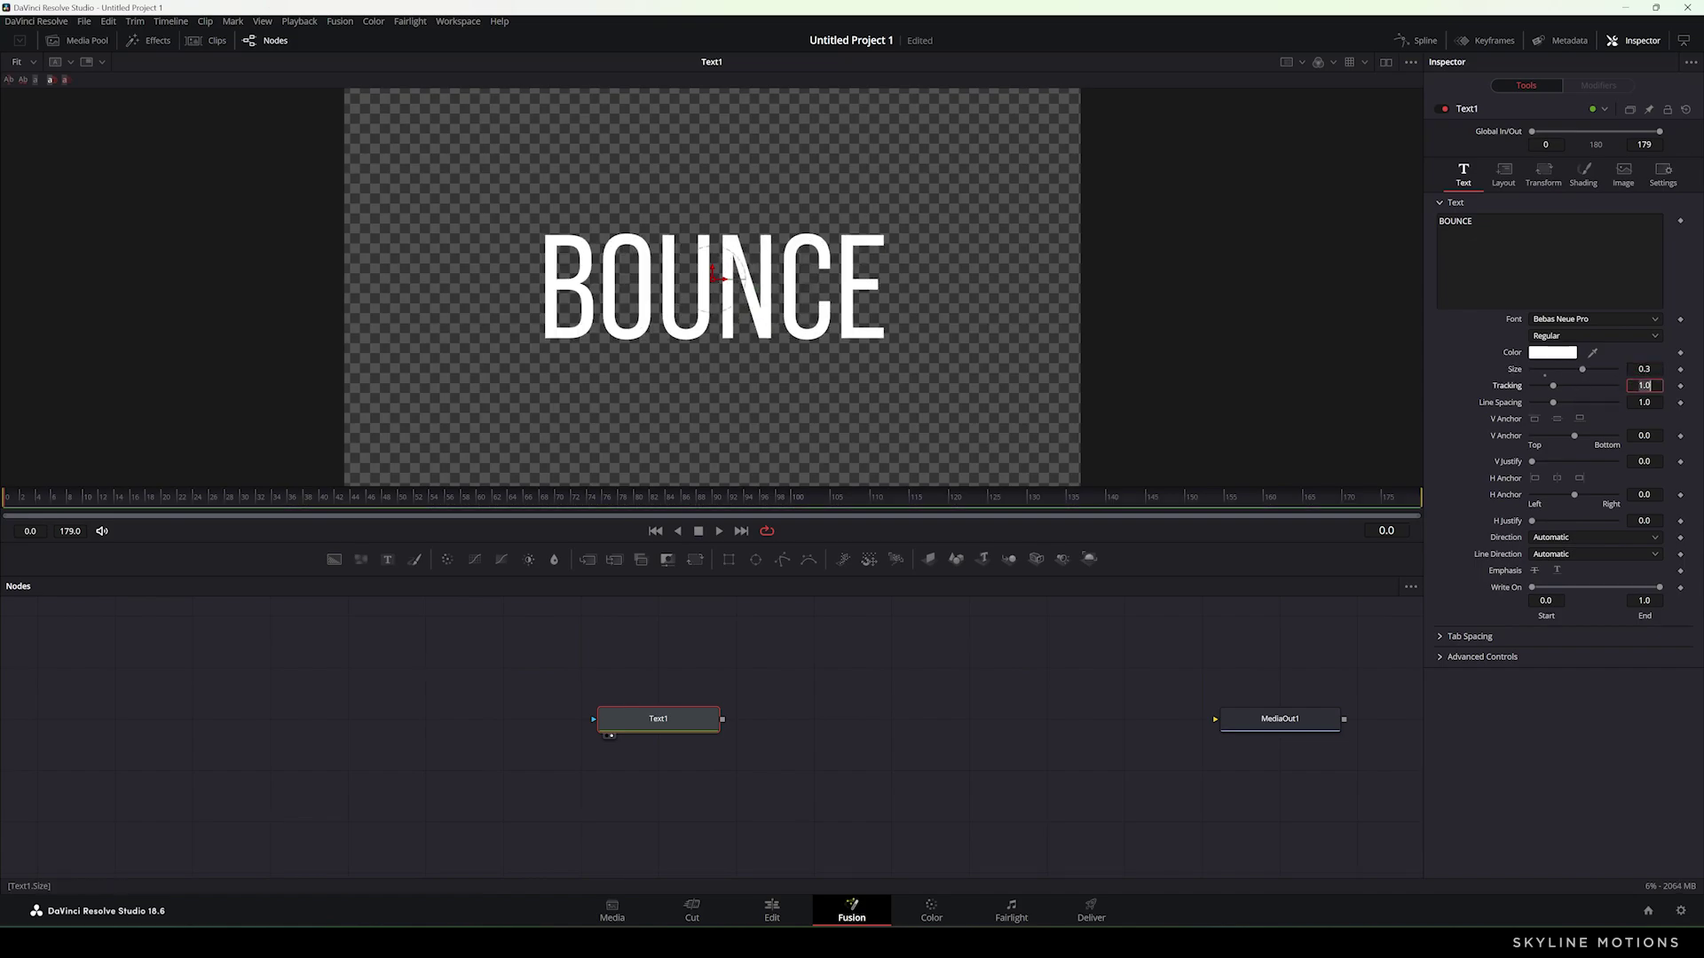
{"action": "left_click", "coordinate": [1472, 222]}
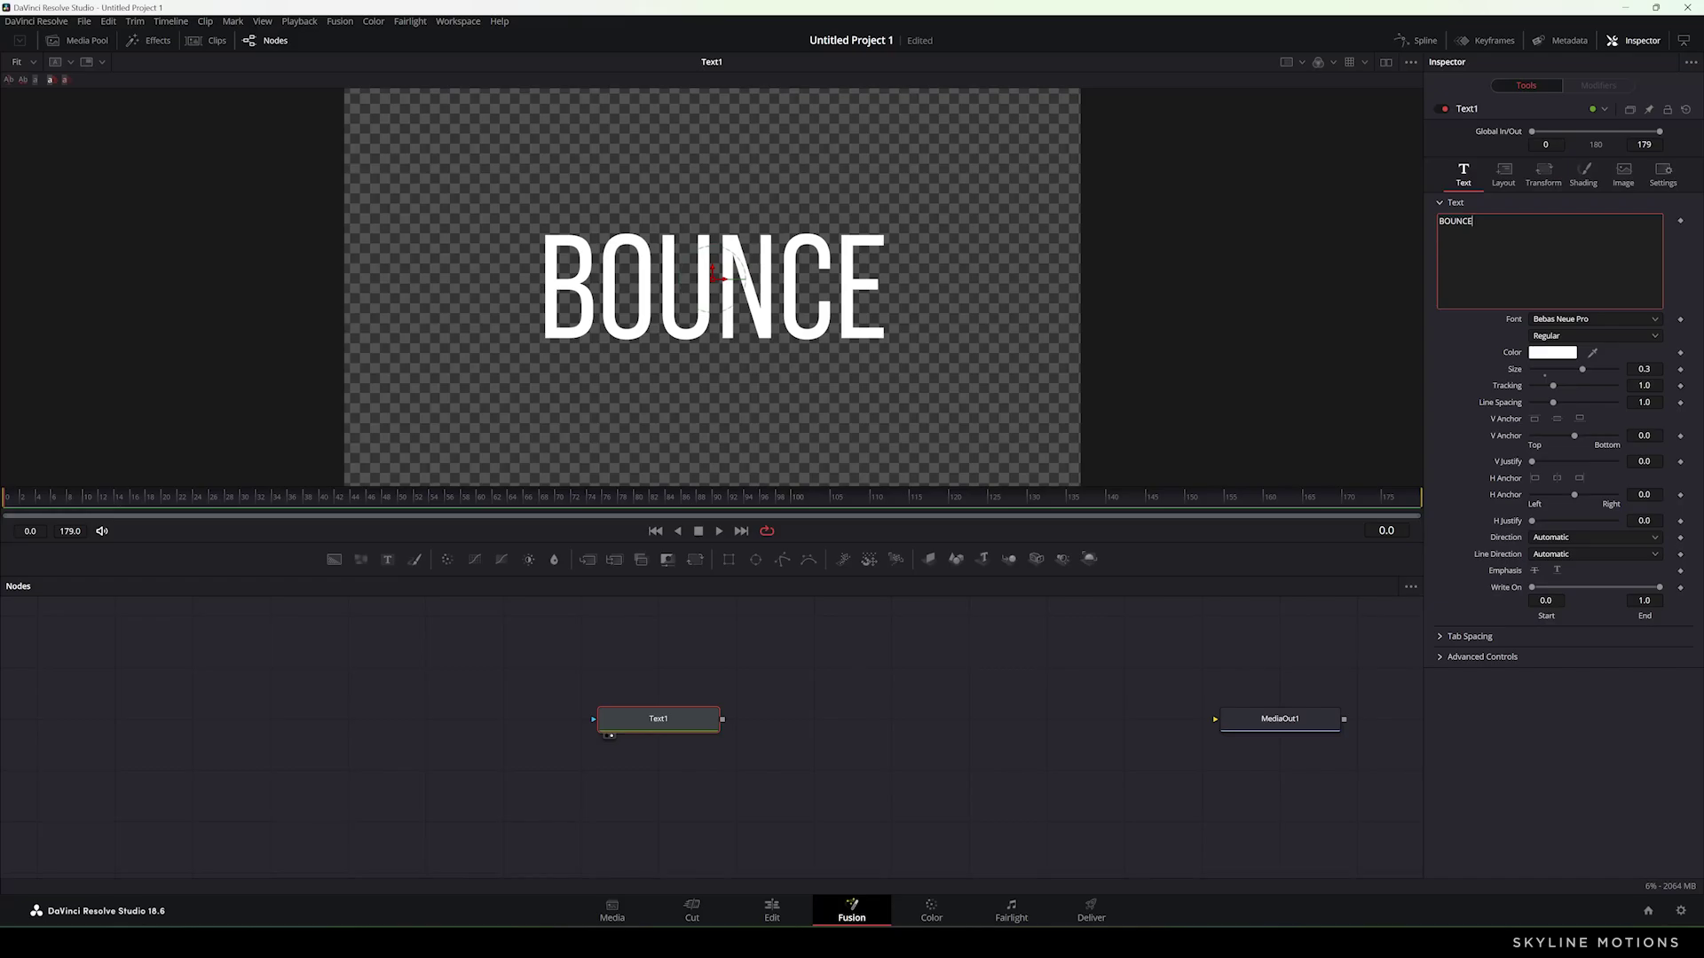
Step: Add a Follower modifier to the text and reach its Shading Position Offset options
{"action": "right_click", "coordinate": [1500, 236]}
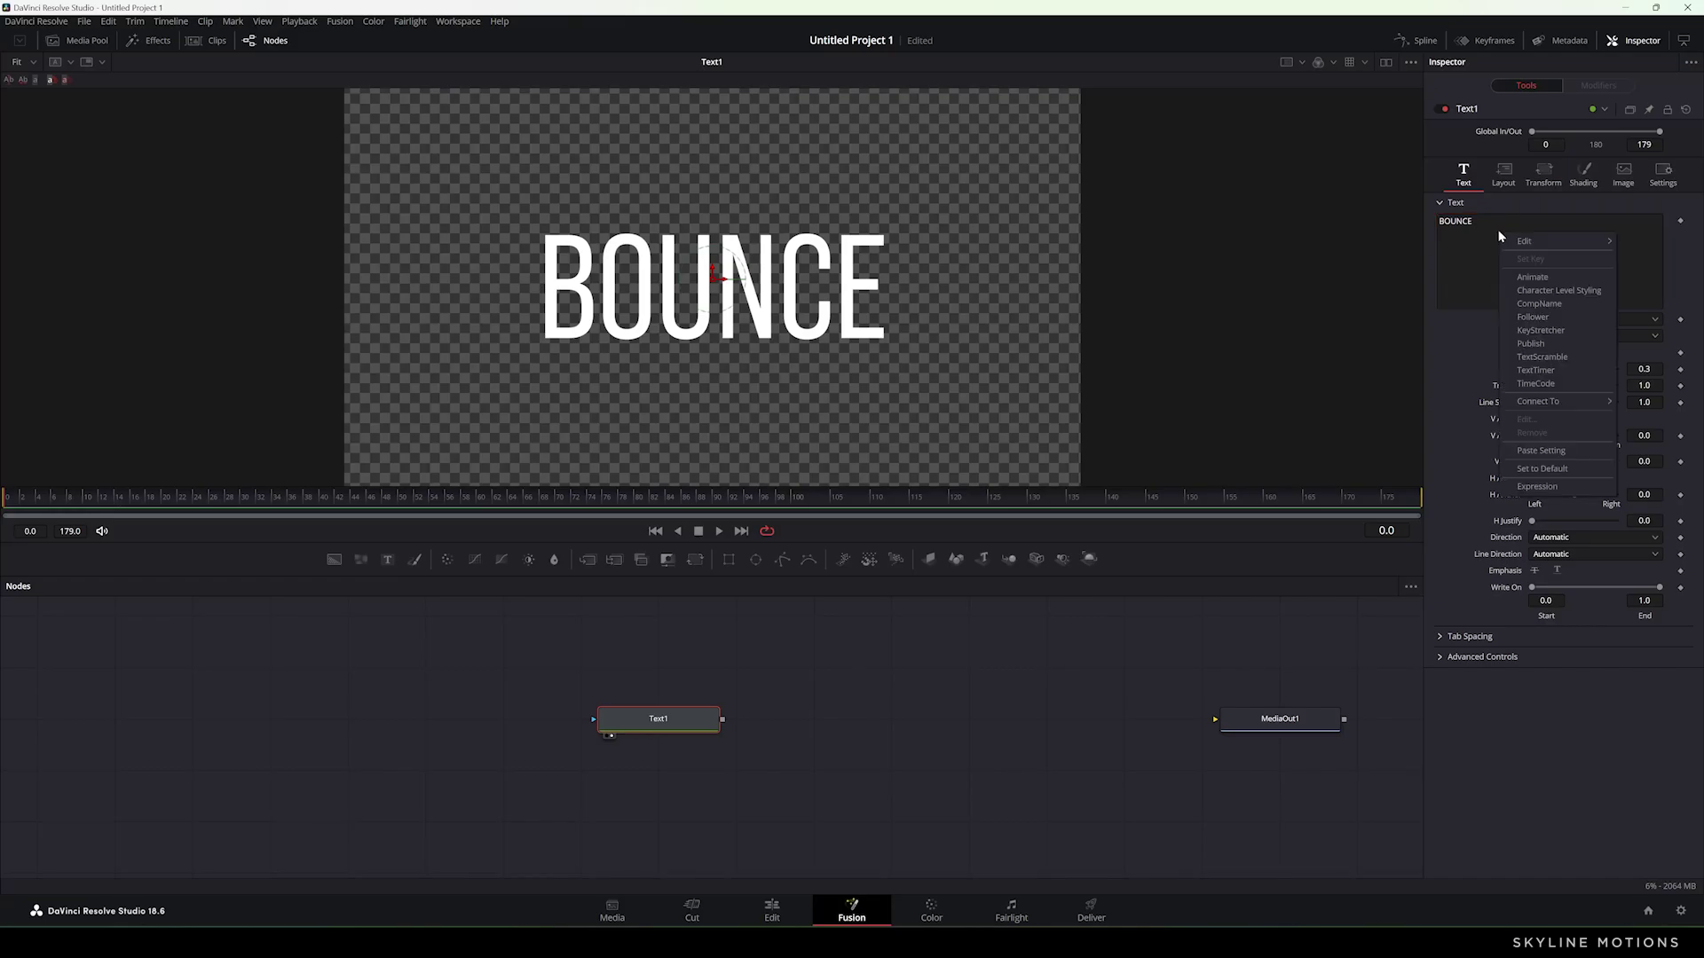
{"action": "left_click", "coordinate": [1533, 317]}
{"action": "left_click", "coordinate": [1588, 88]}
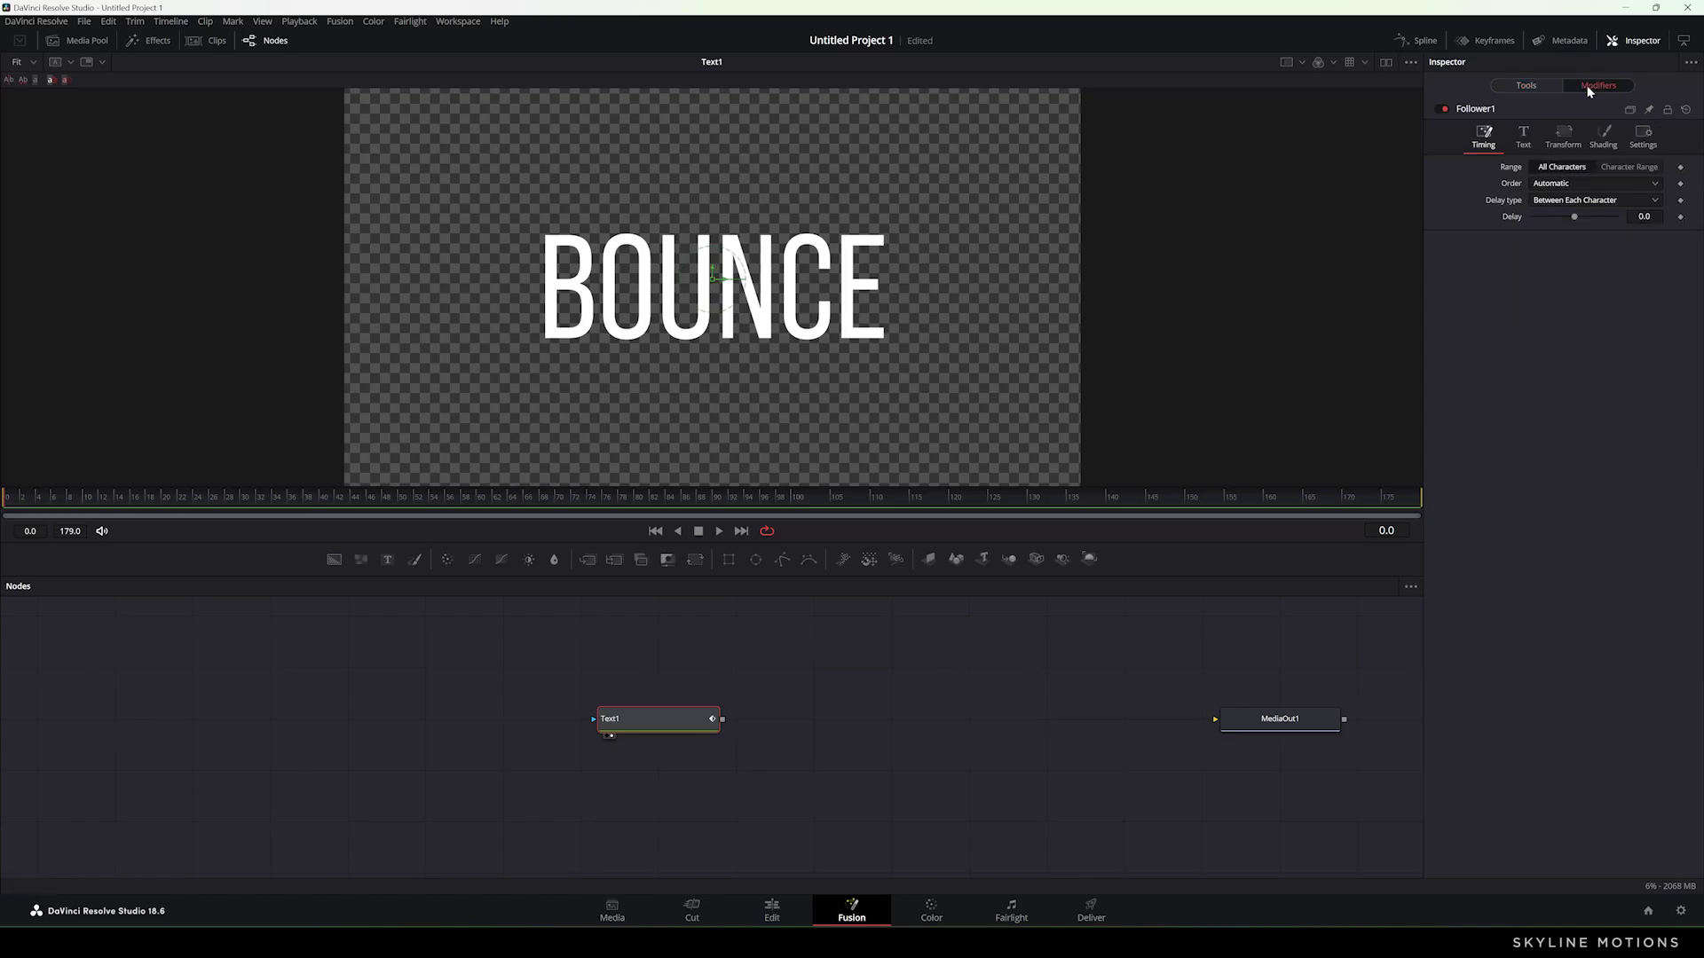
{"action": "left_click", "coordinate": [1604, 145]}
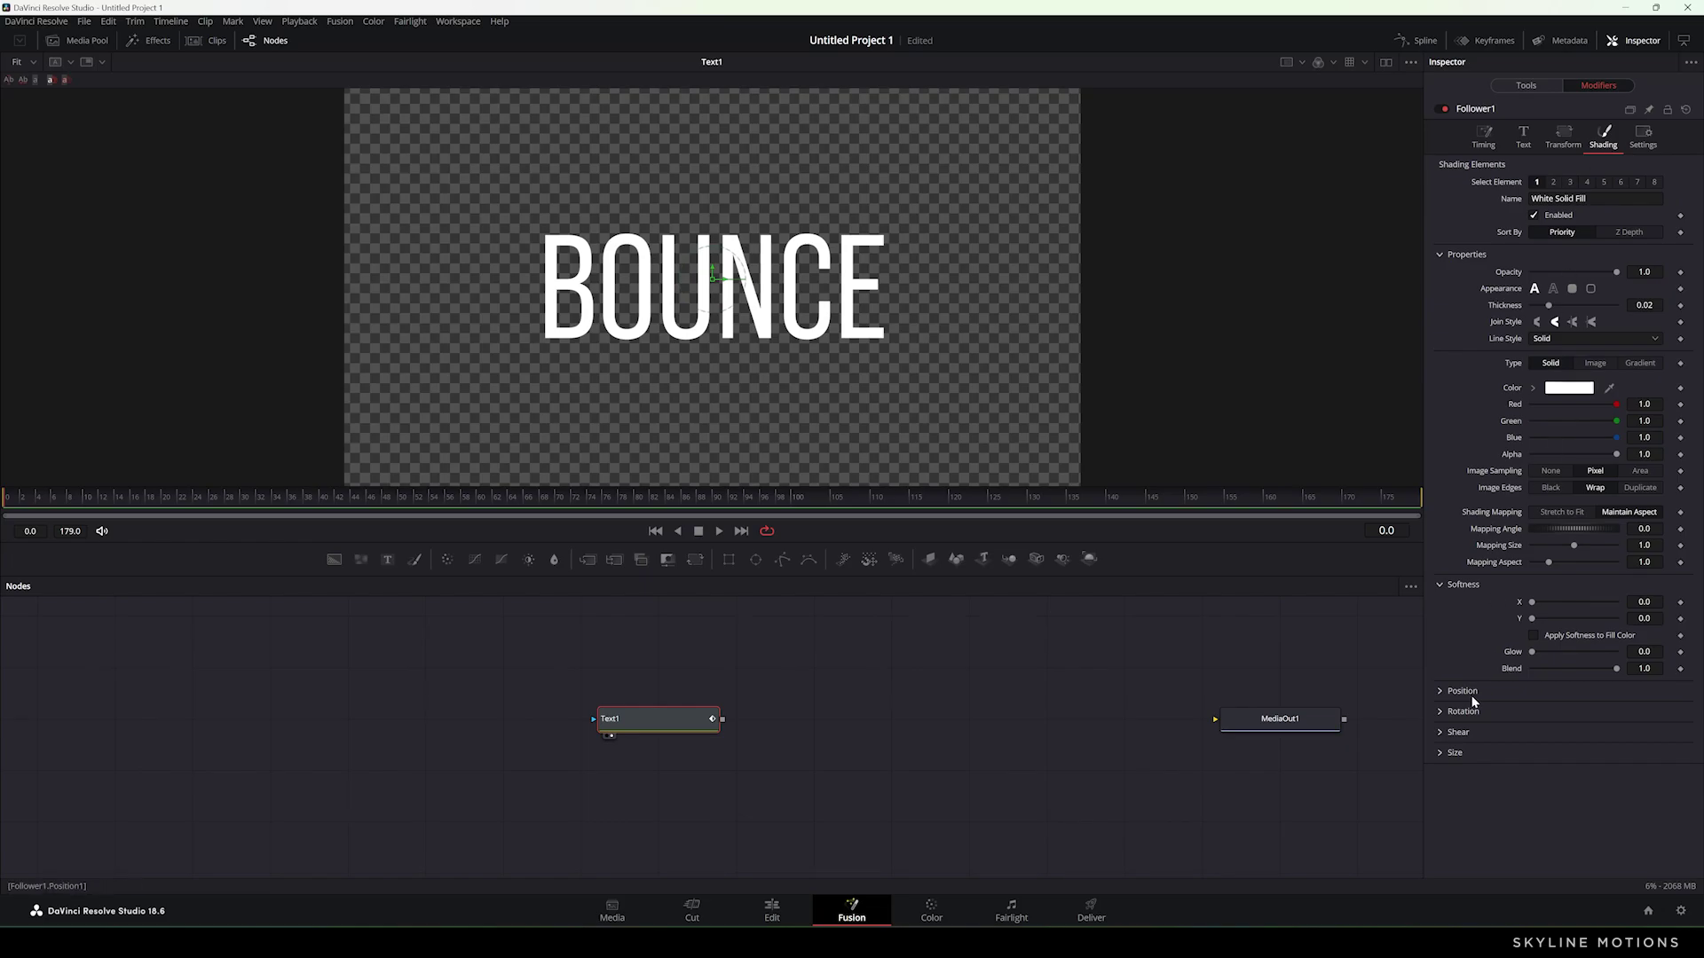
{"action": "left_click", "coordinate": [1439, 692]}
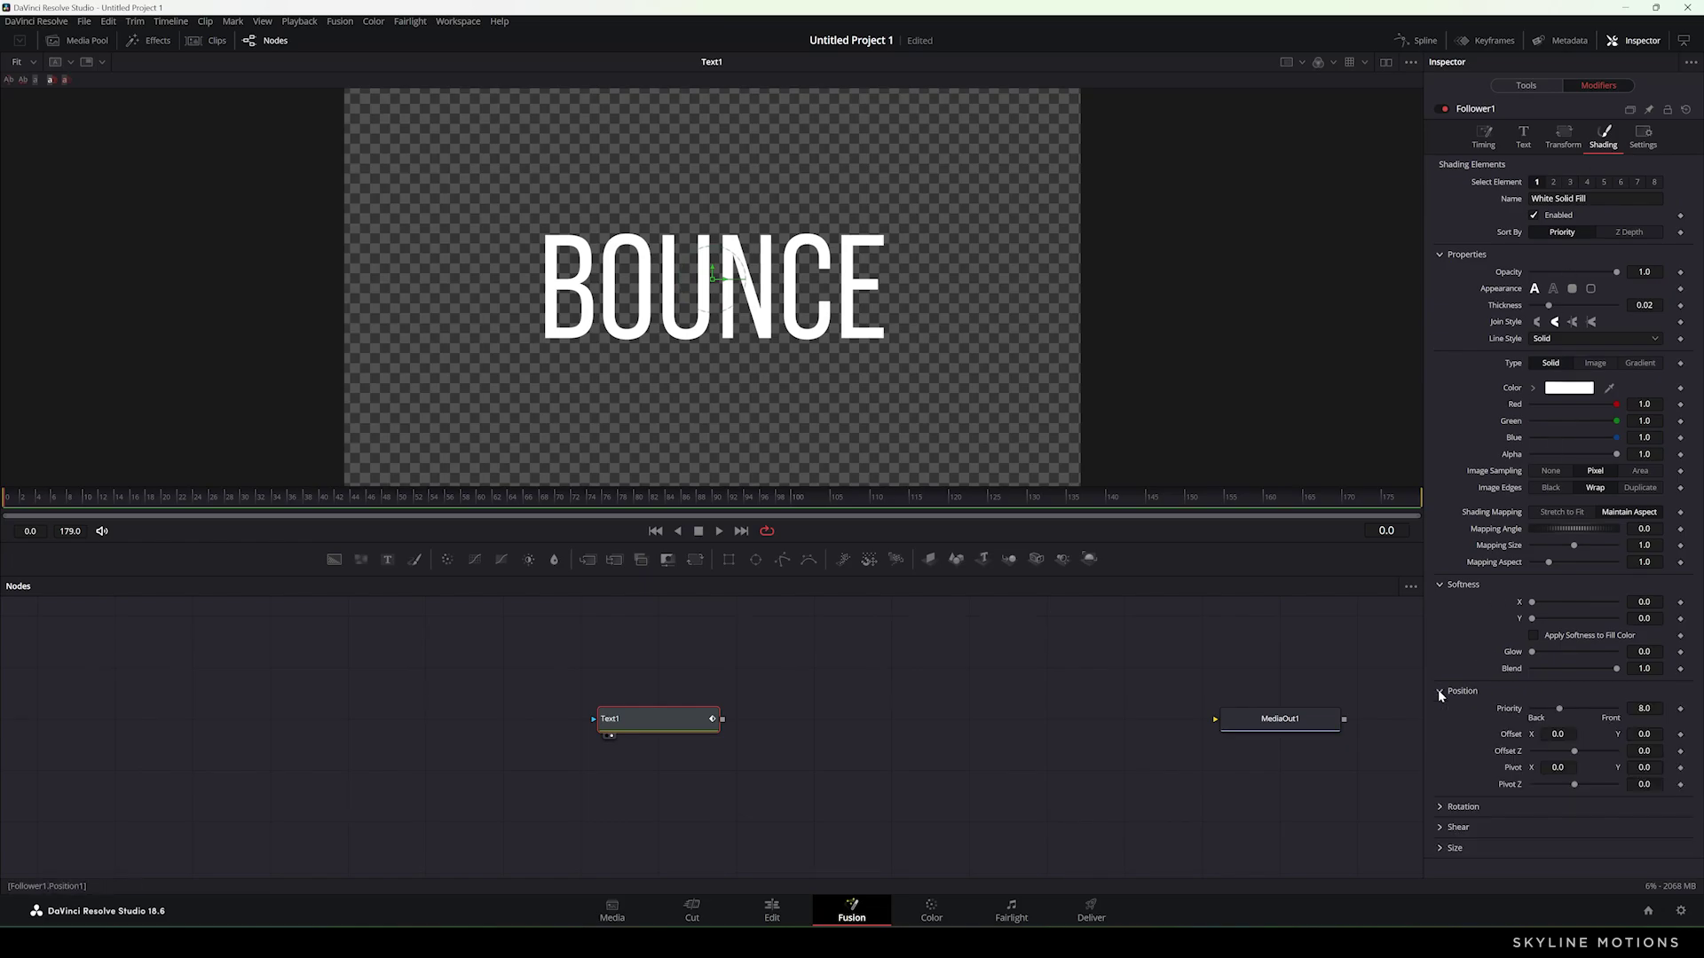
{"action": "right_click", "coordinate": [1512, 737]}
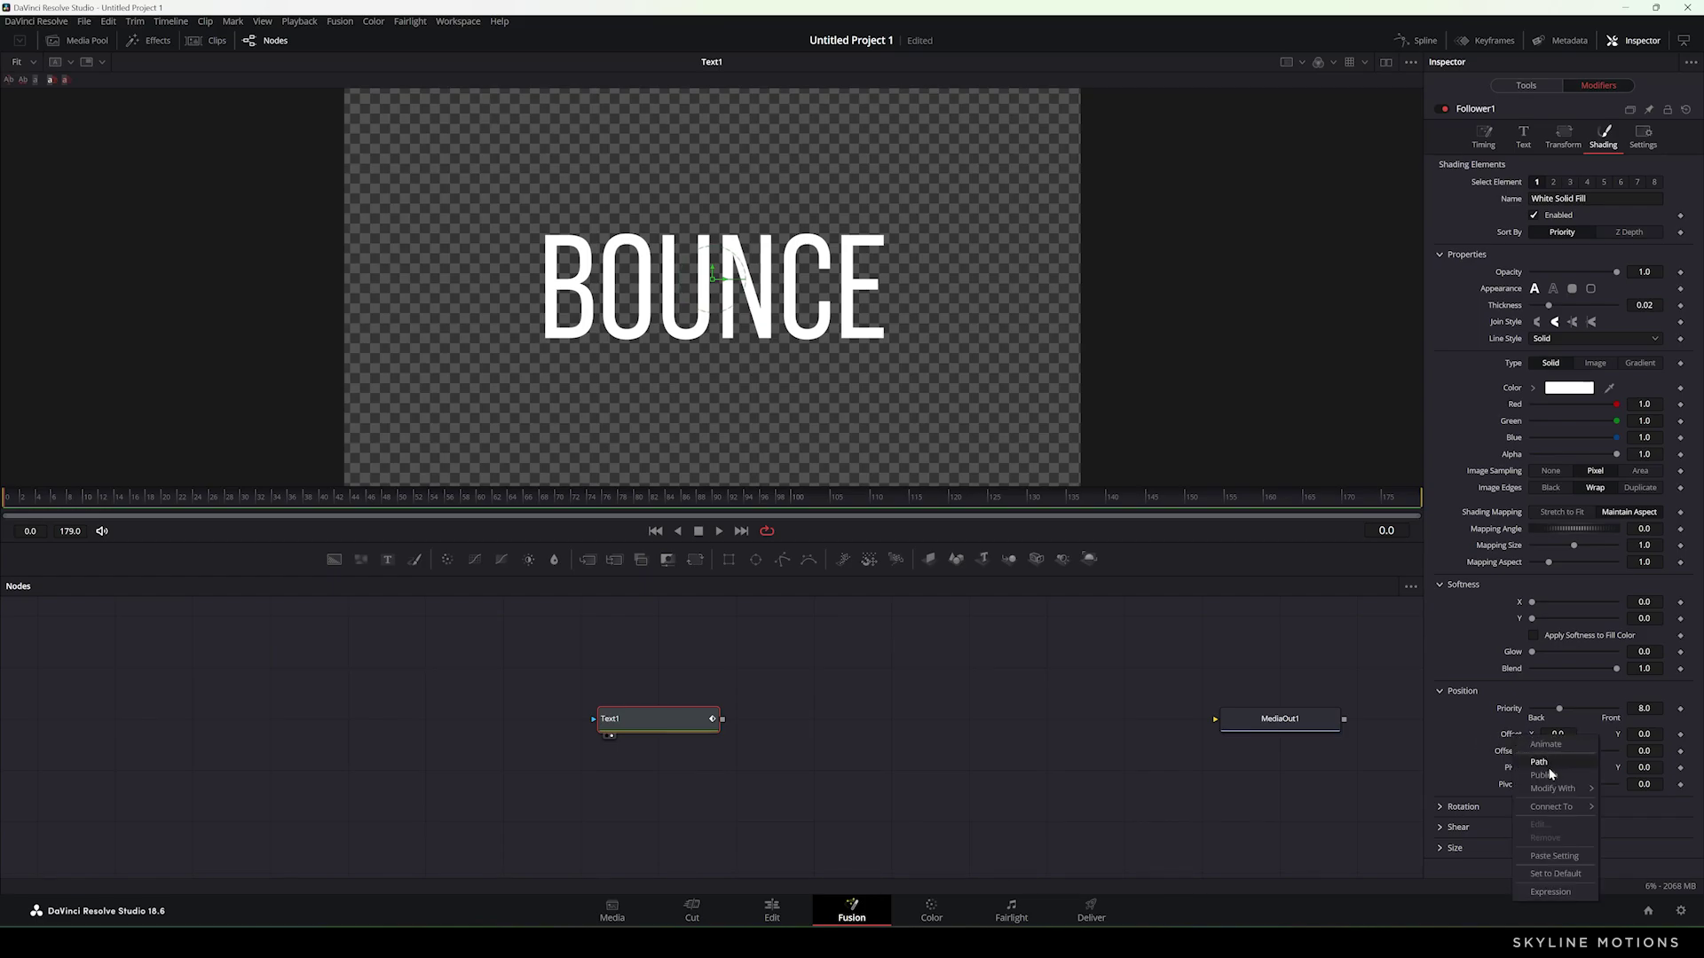
{"action": "mouse_move", "coordinate": [1555, 796]}
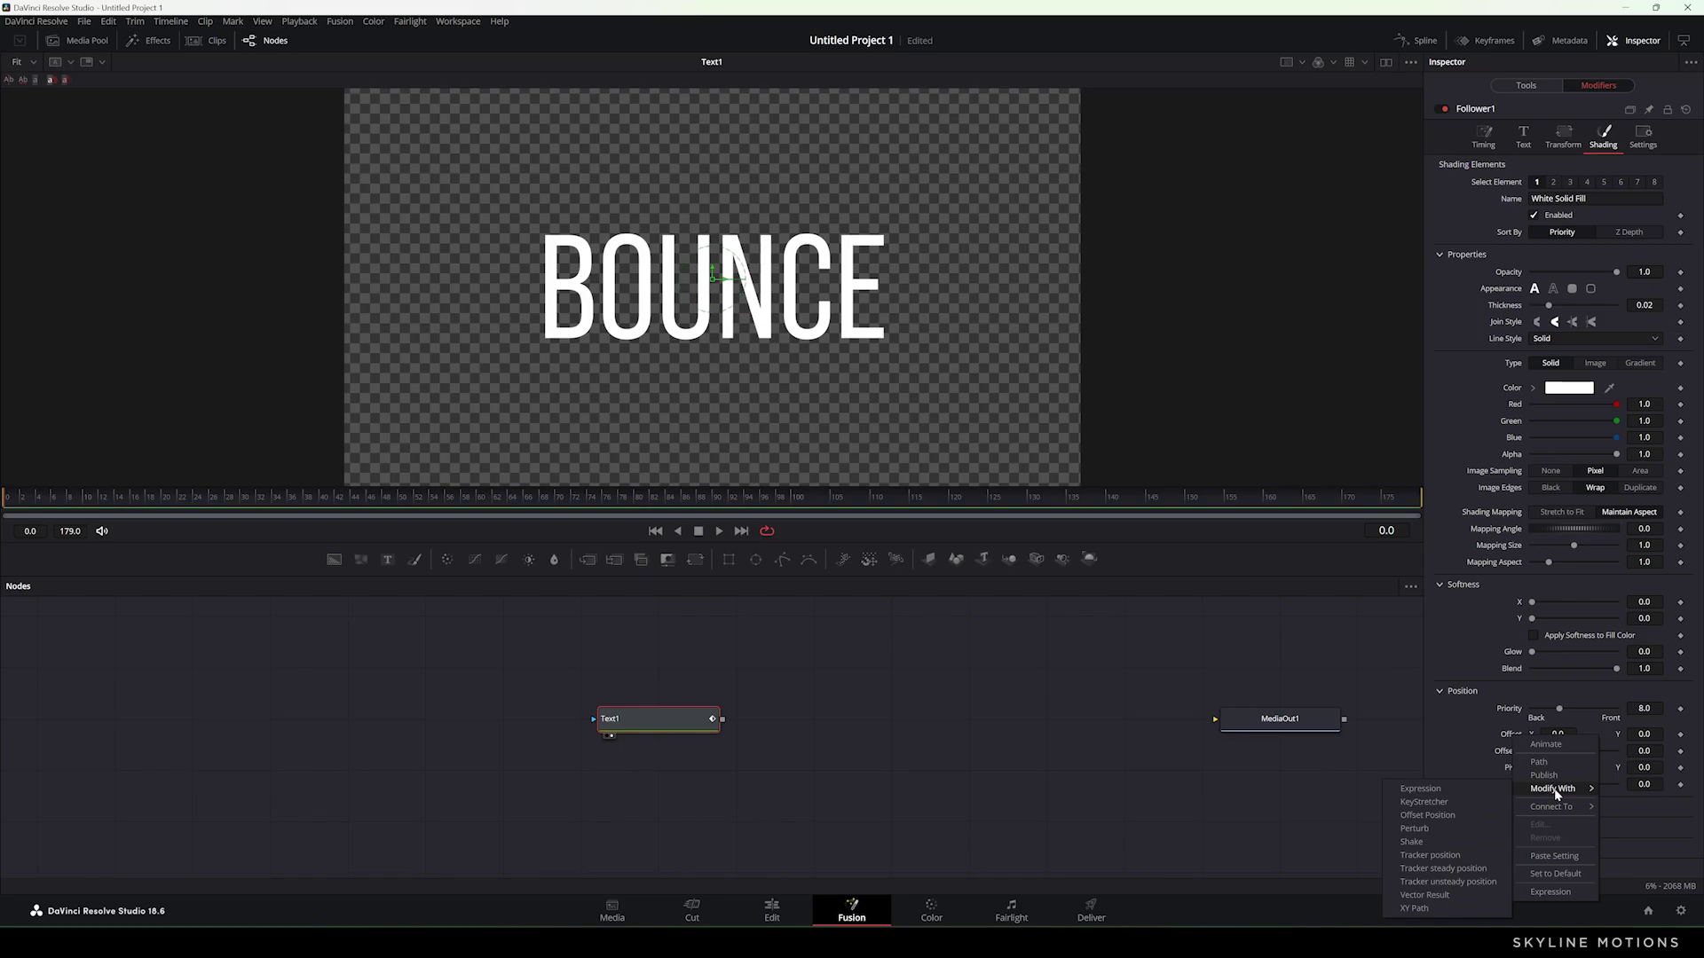
Step: Attach an XY Path to the Follower Offset, then remove XYPath1X and XYPath1Y
{"action": "left_click", "coordinate": [1439, 909]}
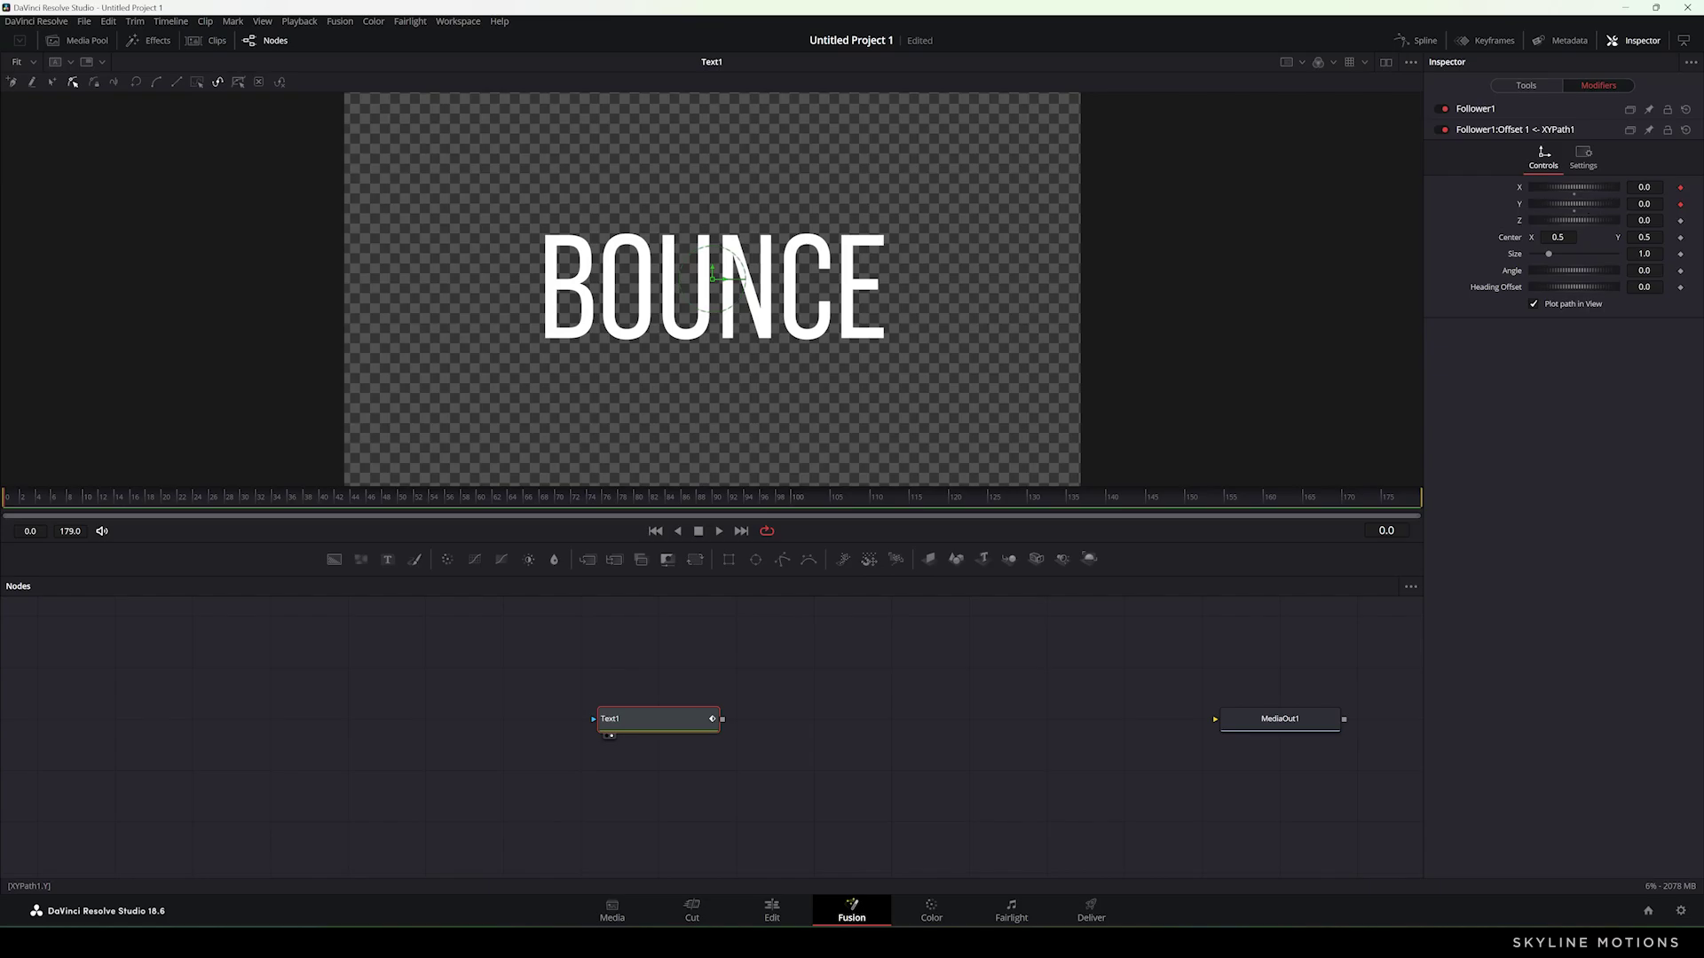
{"action": "right_click", "coordinate": [1520, 191]}
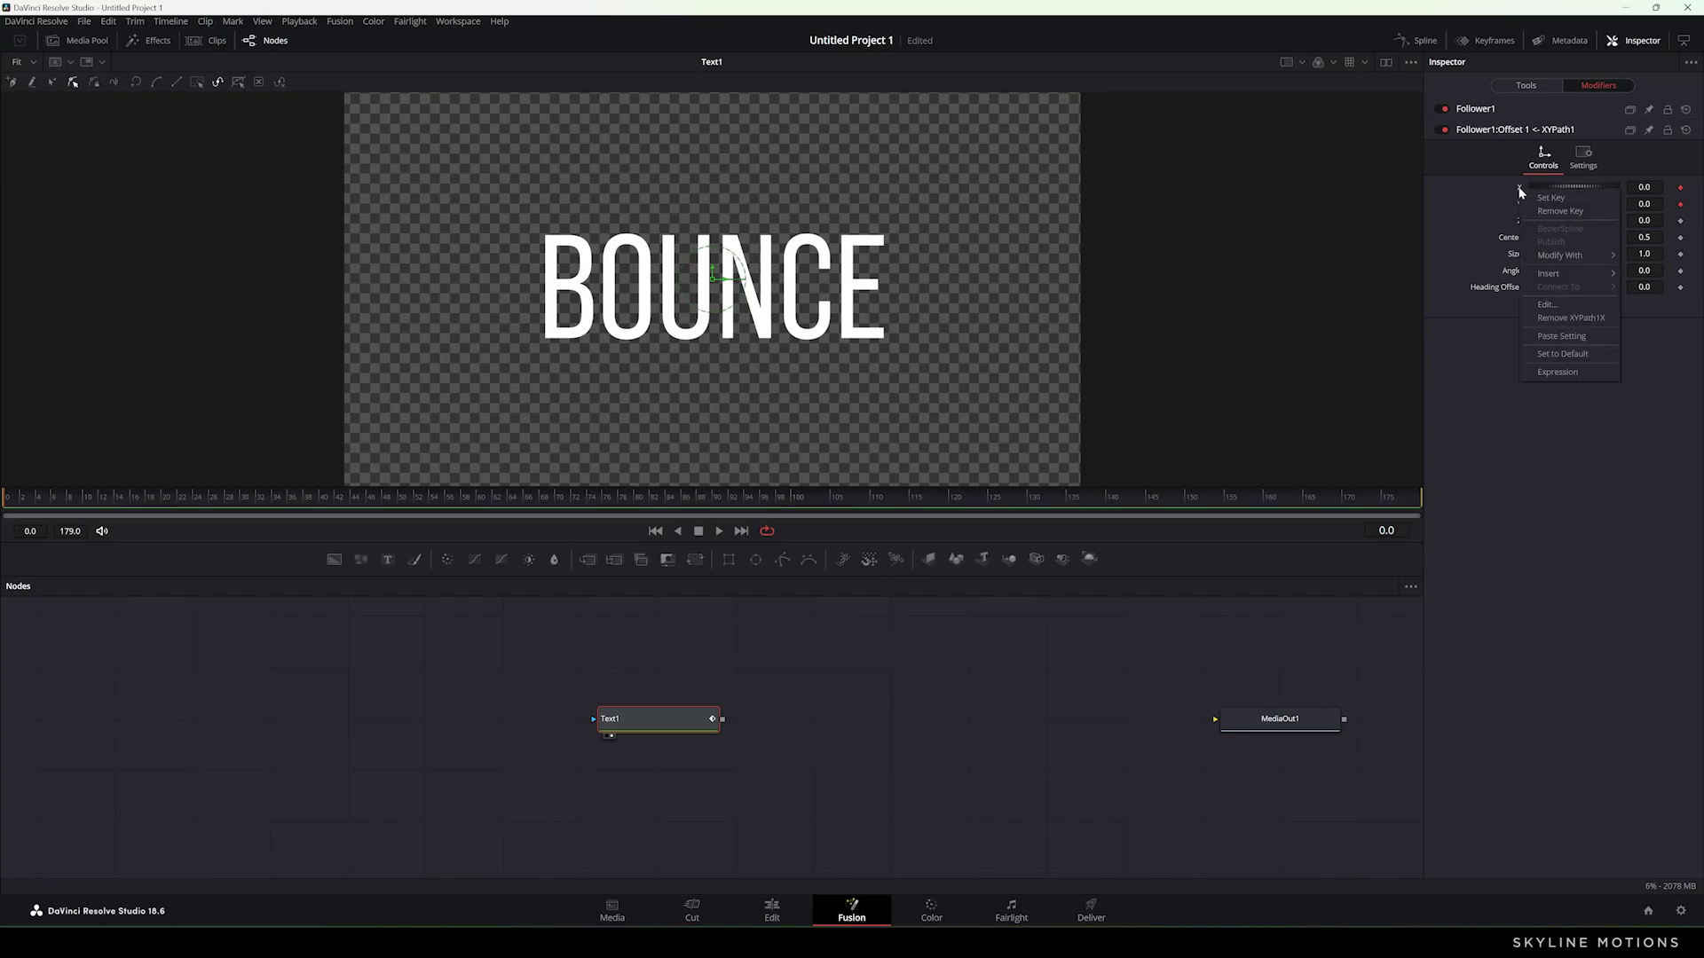
{"action": "left_click", "coordinate": [1572, 318]}
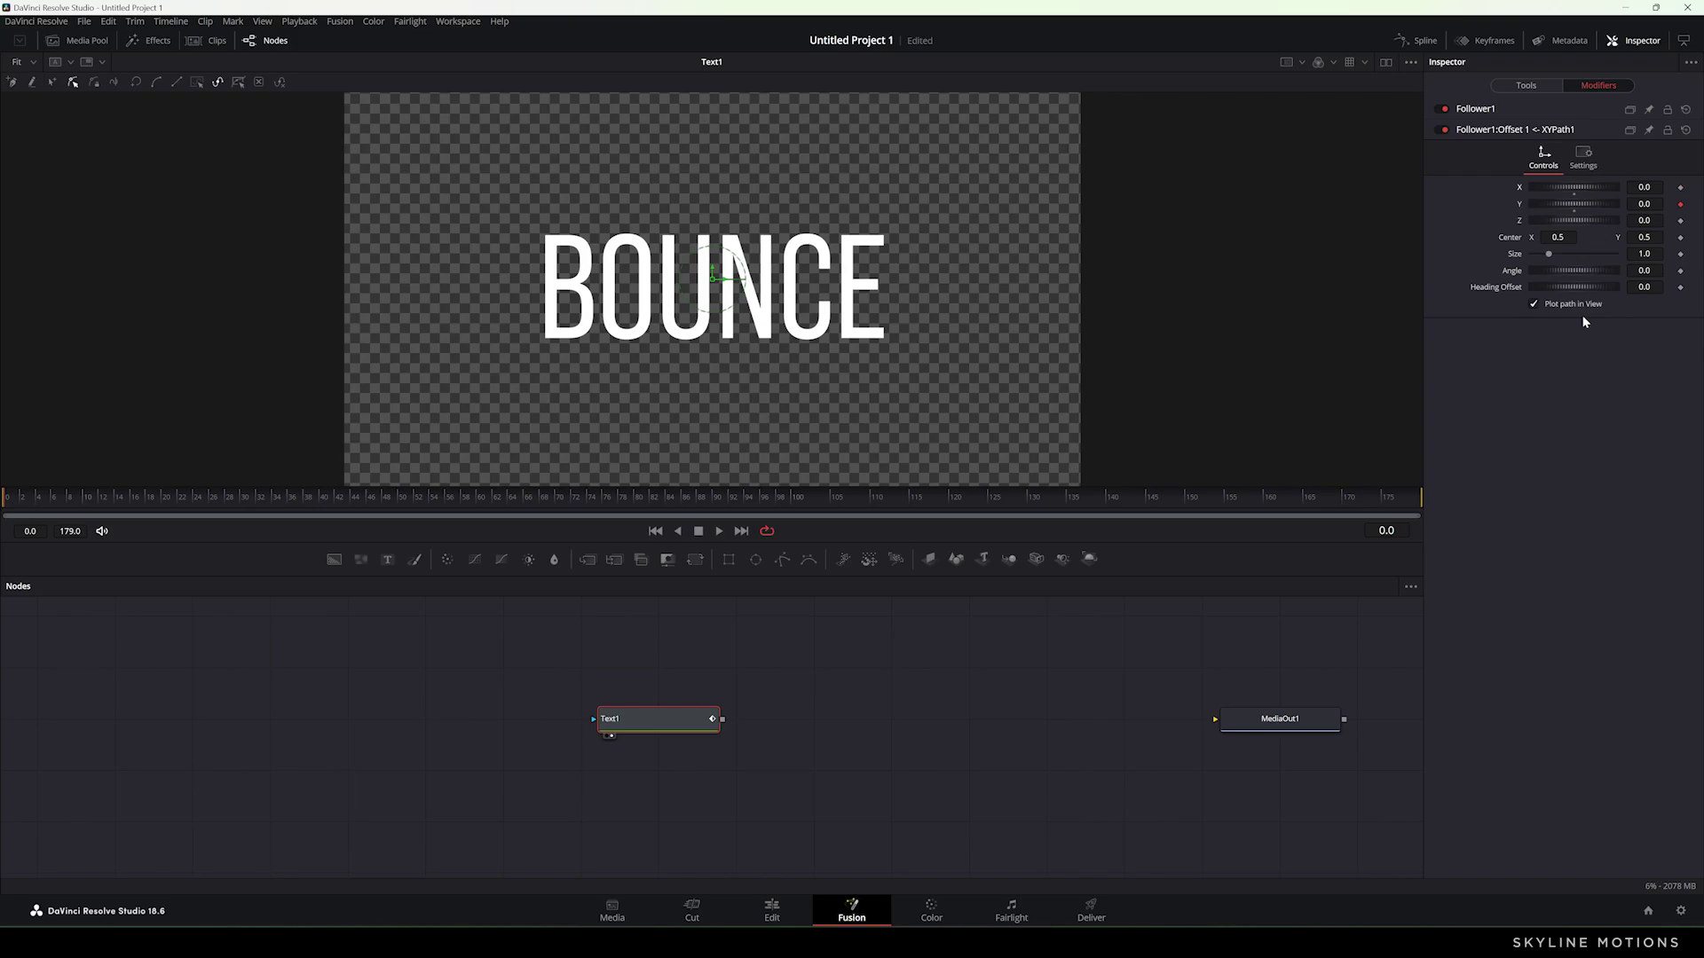
{"action": "right_click", "coordinate": [1519, 208]}
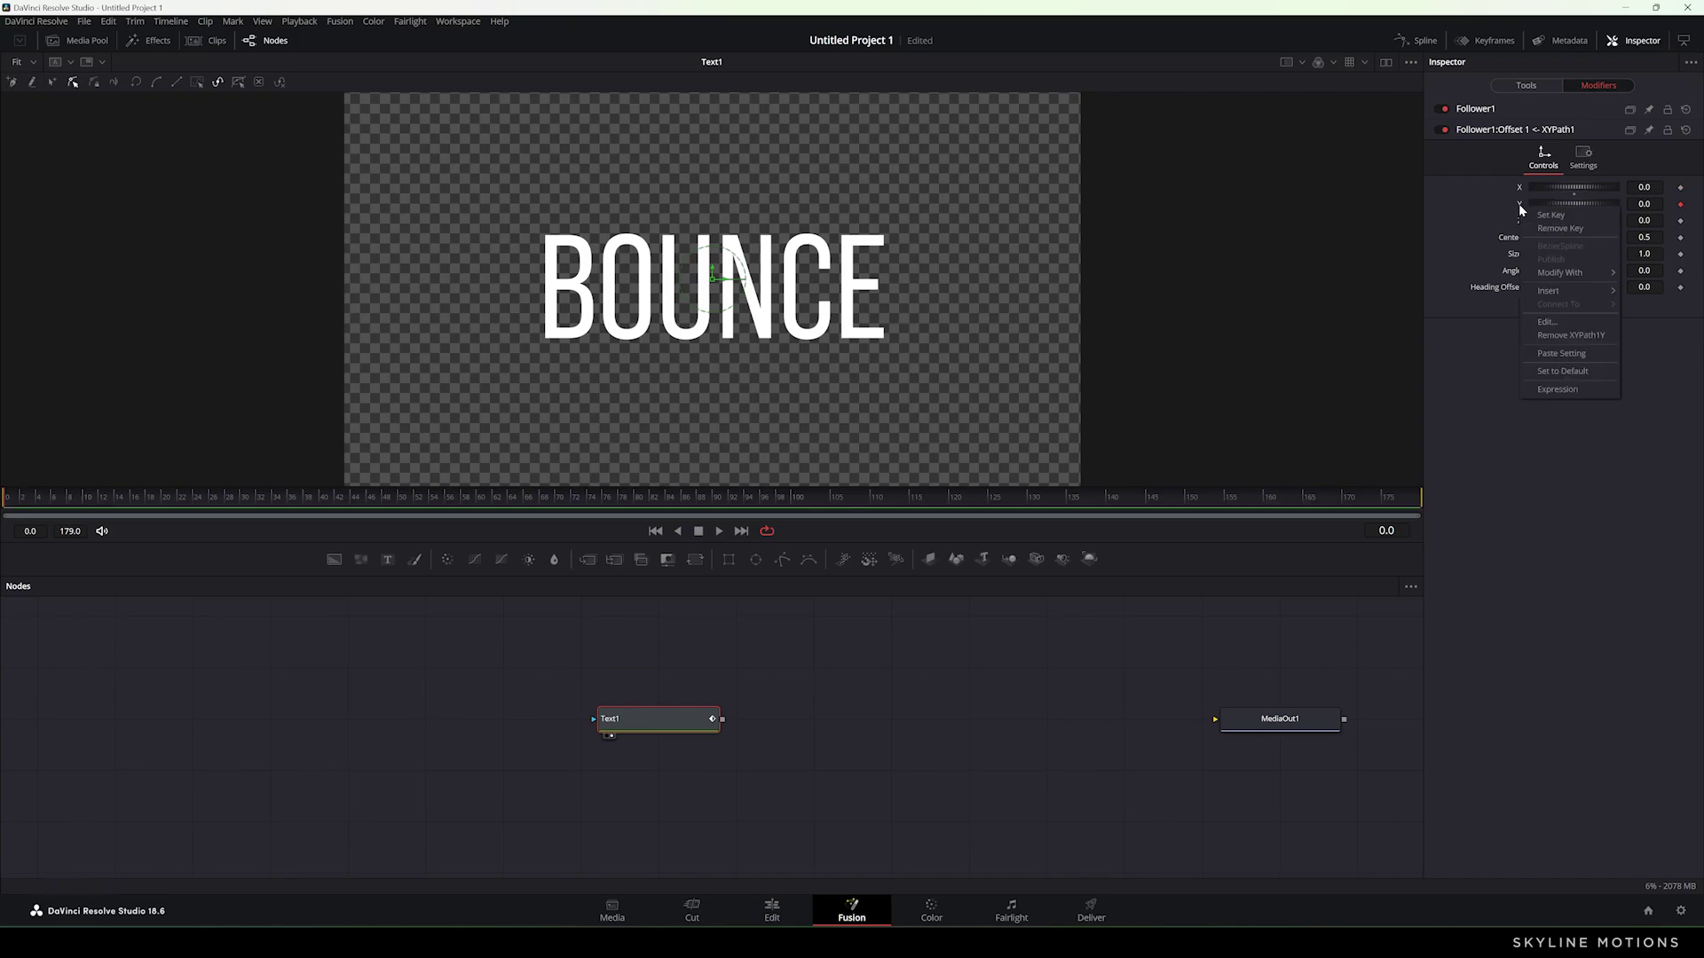
{"action": "left_click", "coordinate": [1568, 335]}
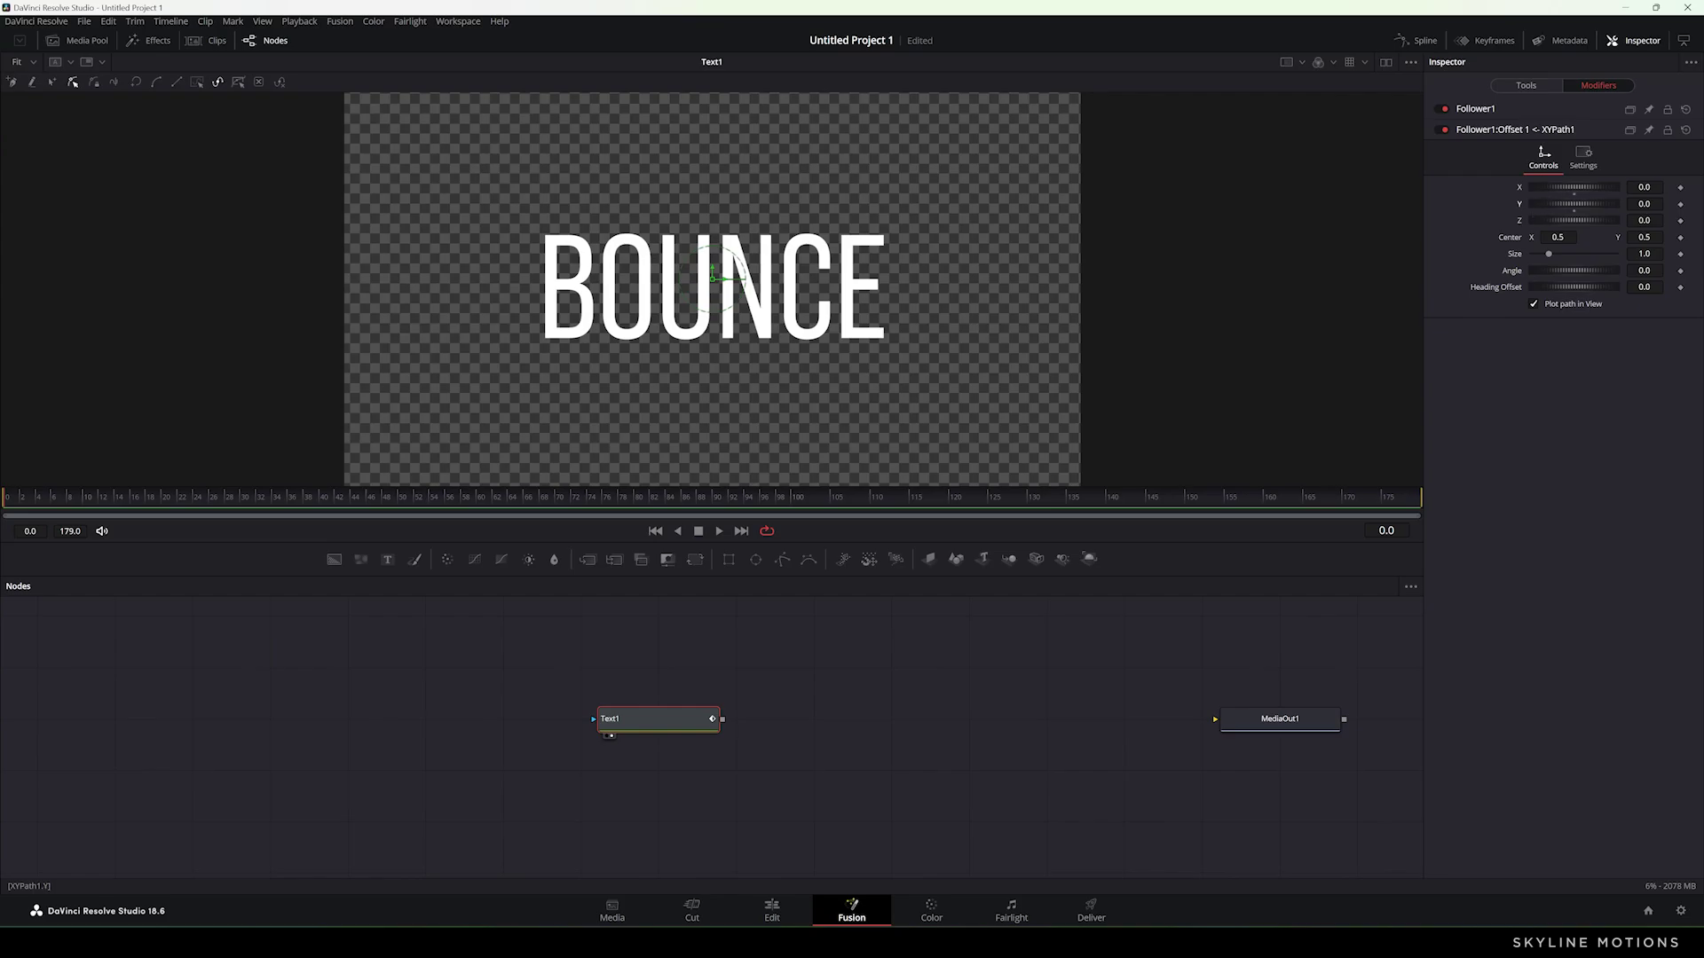
Step: Keyframe the XYPath1 Y offset at -0.5 on frame 0, rising to 0.0 later
{"action": "left_click_drag", "start_coordinate": [232, 498], "coordinate": [203, 503]}
{"action": "right_click", "coordinate": [1518, 208]}
{"action": "left_click", "coordinate": [1539, 221]}
{"action": "left_click_drag", "start_coordinate": [228, 500], "coordinate": [4, 501]}
{"action": "left_click_drag", "start_coordinate": [1573, 204], "coordinate": [1519, 204]}
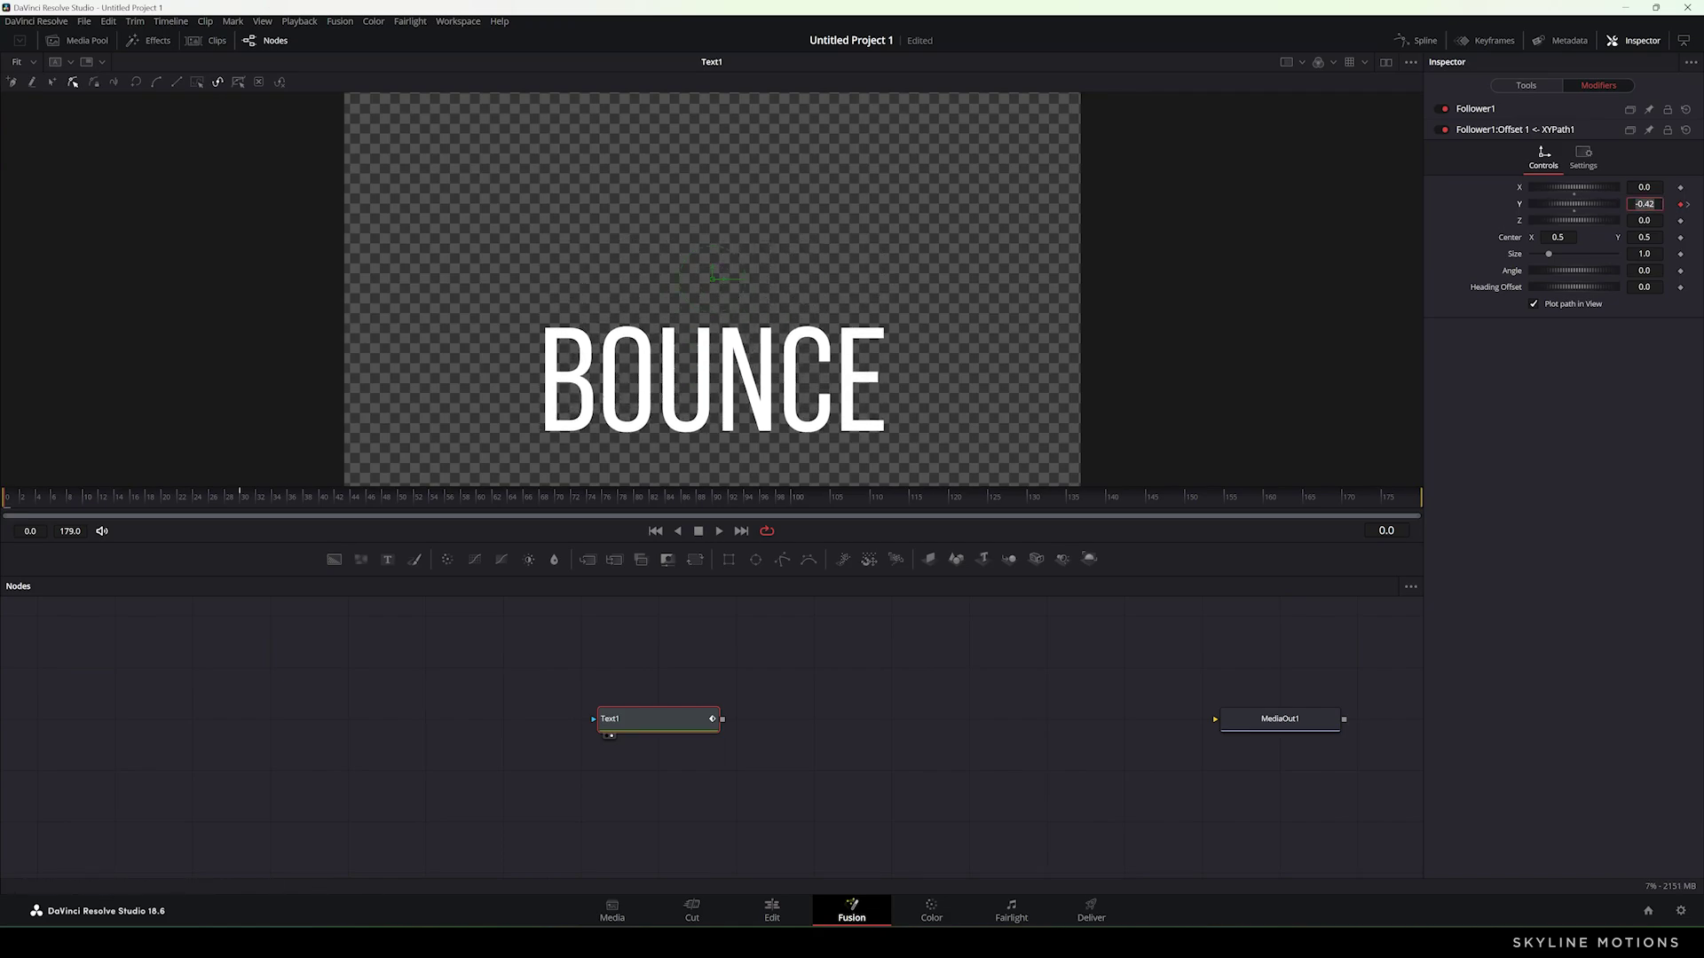
{"action": "type", "text": "-0.5"}
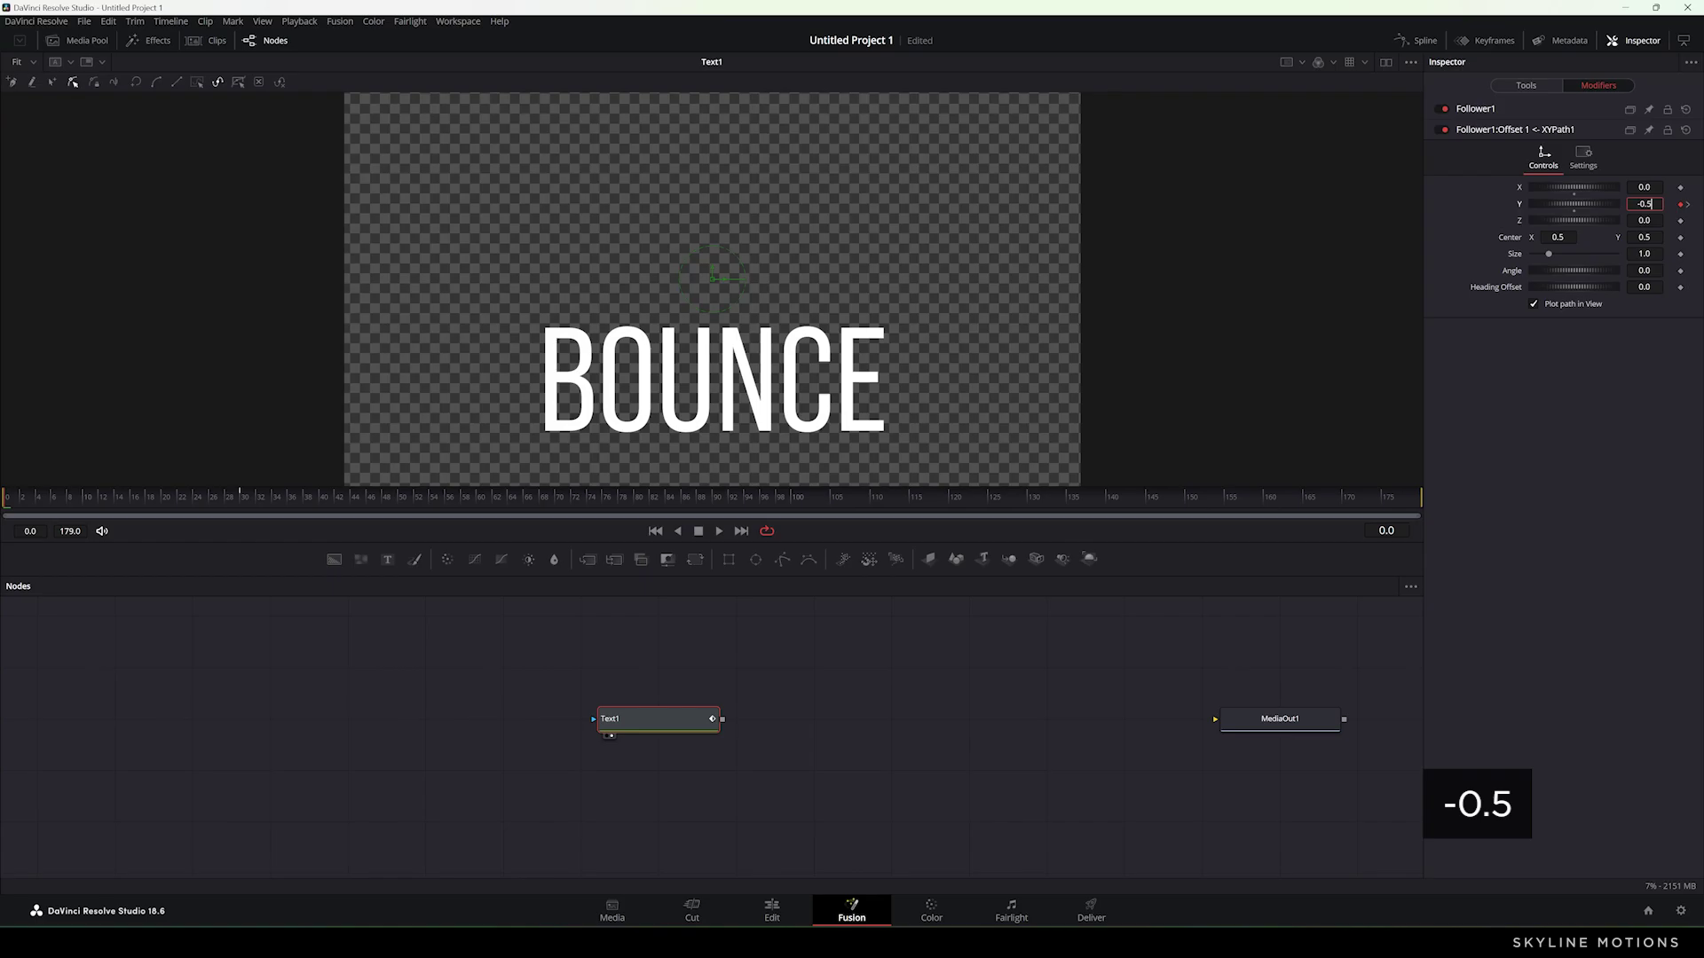
{"action": "key", "text": "Tab"}
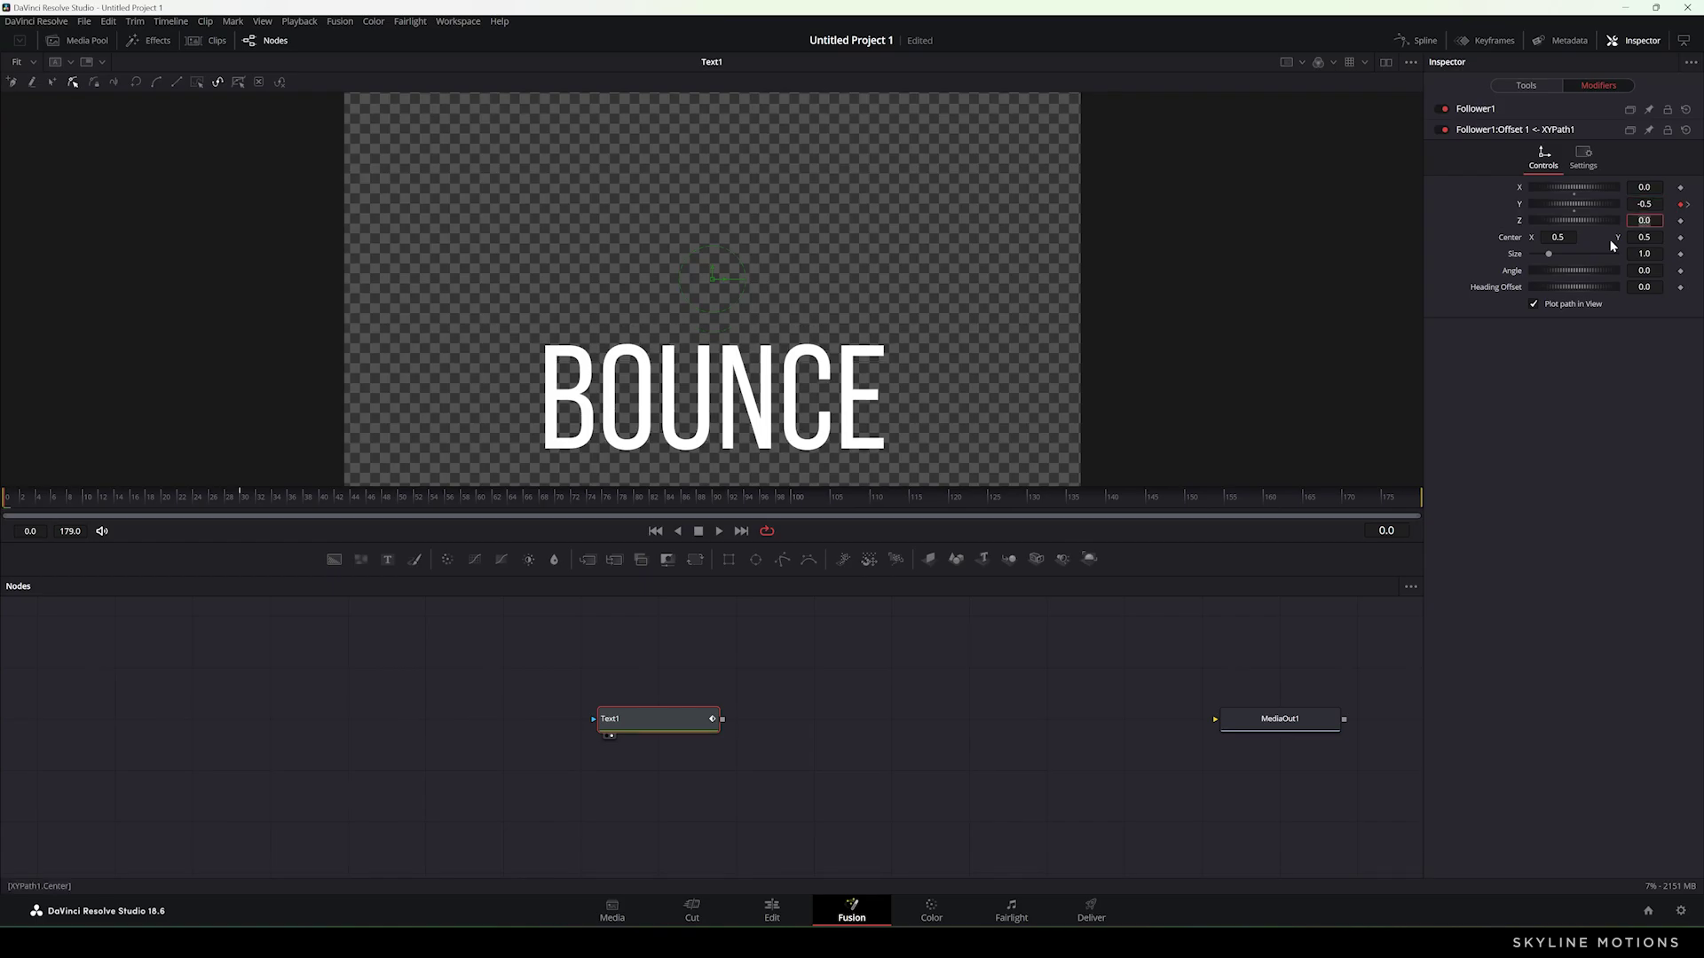
{"action": "left_click_drag", "start_coordinate": [35, 499], "coordinate": [285, 487]}
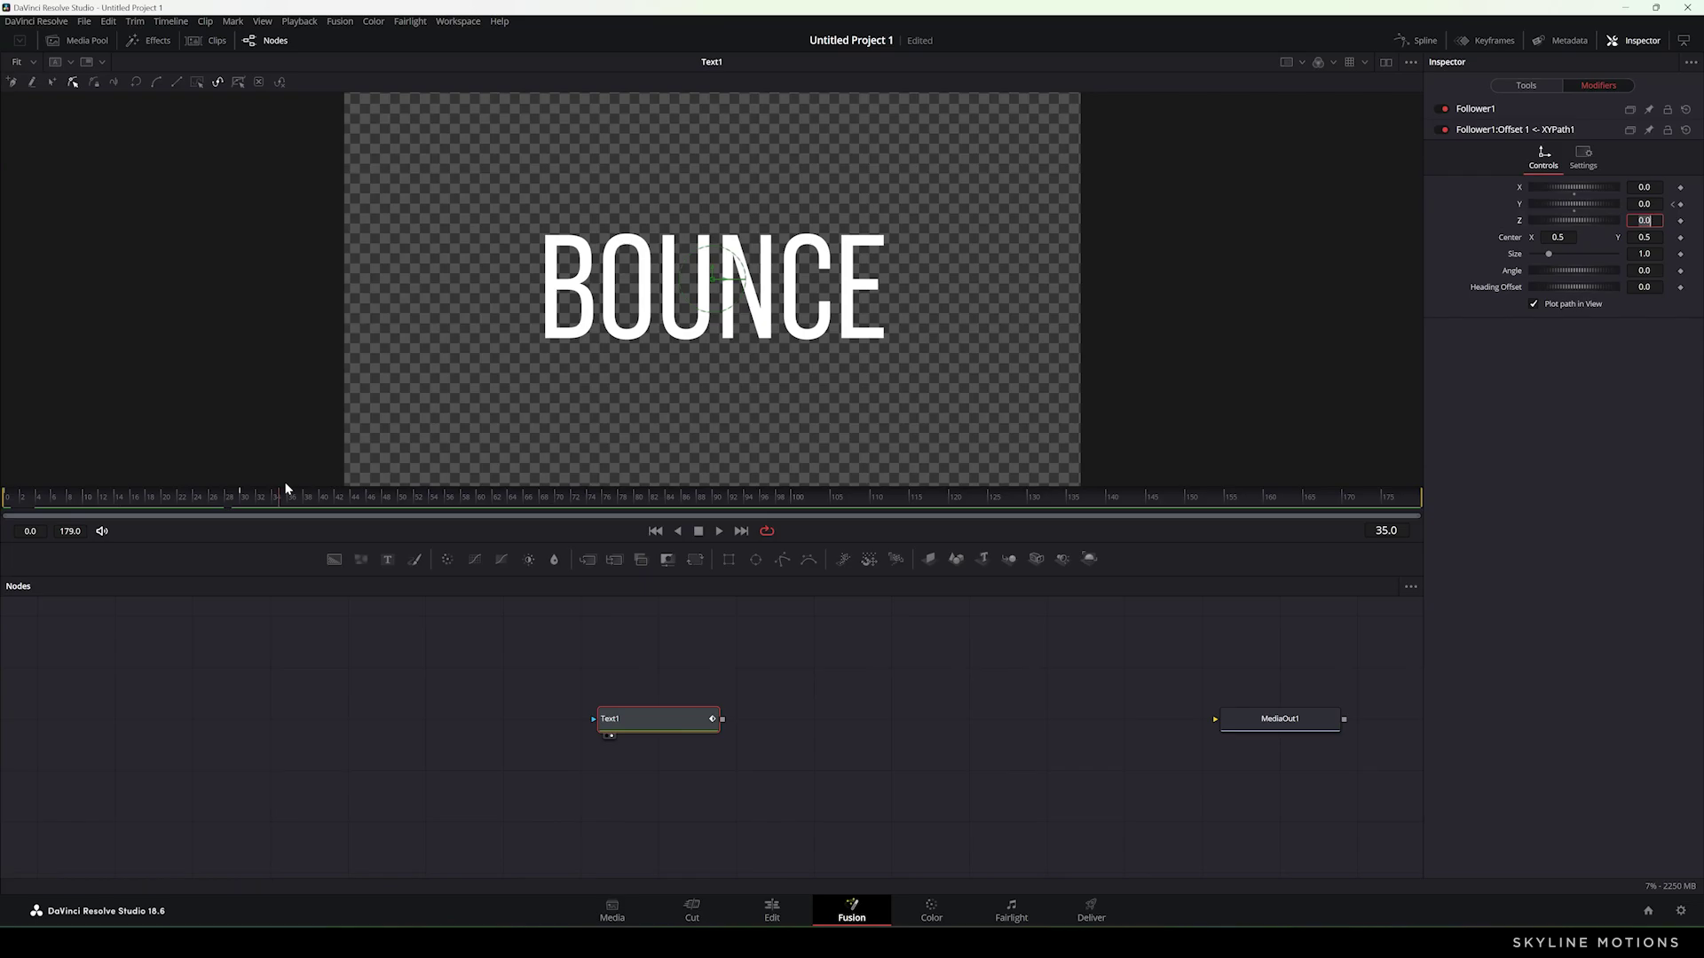
Step: Keyframe Follower1 opacity from 0 at frame 0 to 1.0 at frame 30
{"action": "left_click", "coordinate": [1489, 112]}
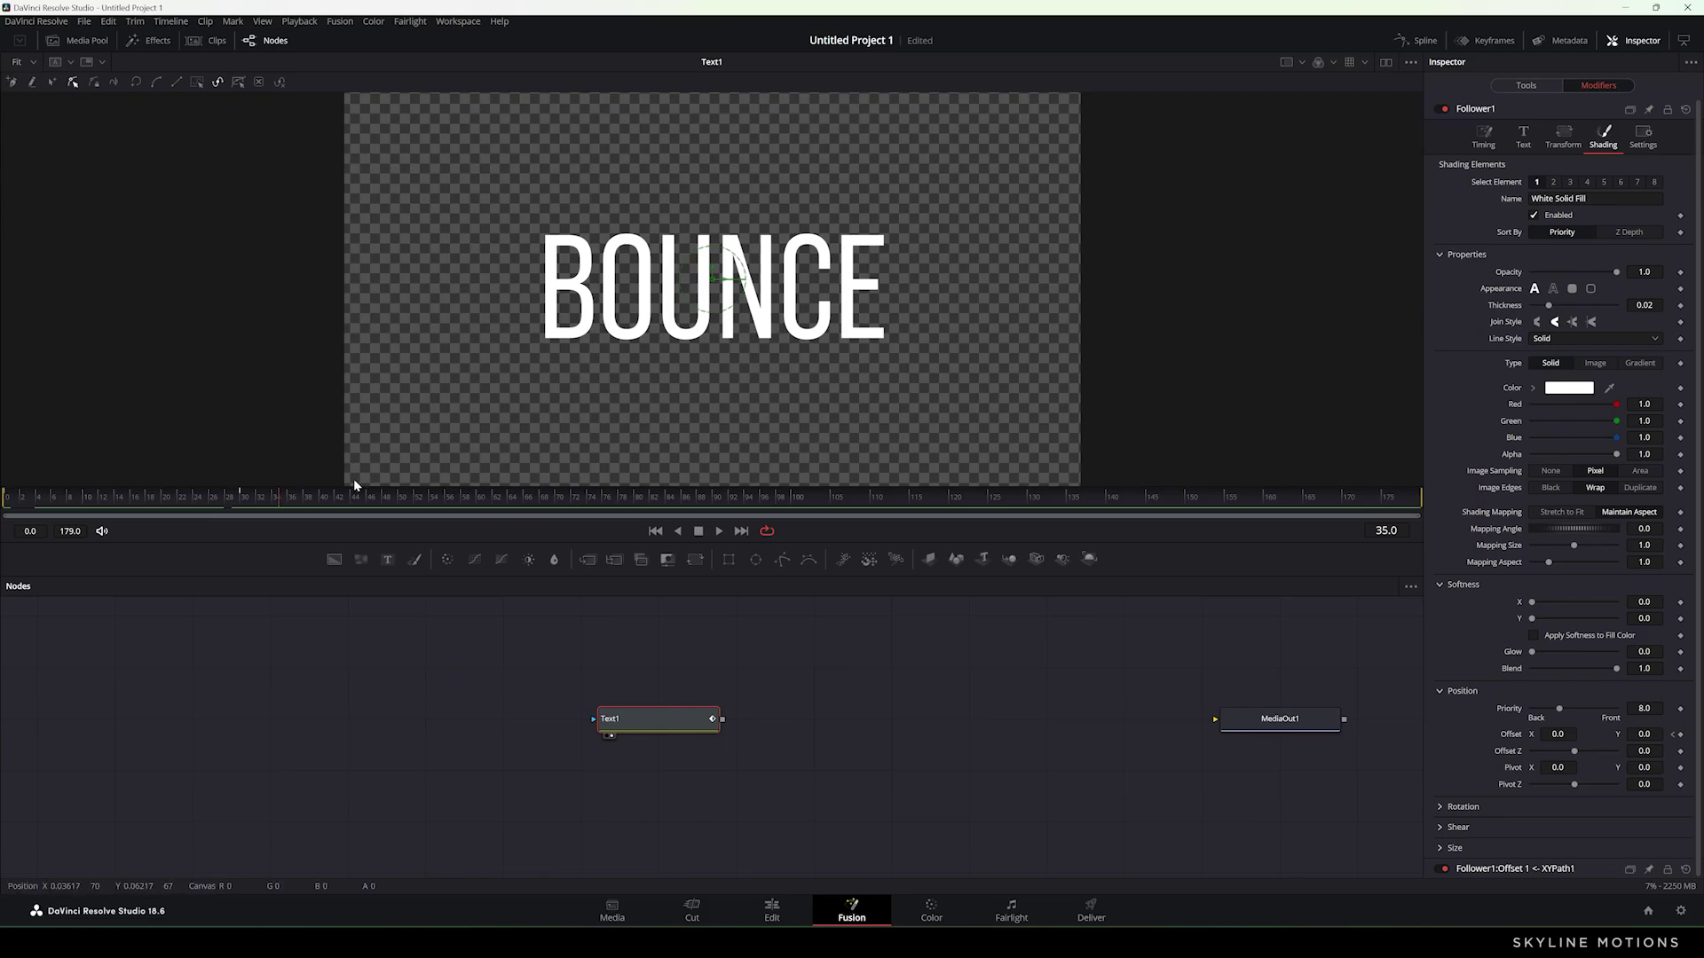
{"action": "left_click", "coordinate": [259, 504]}
{"action": "right_click", "coordinate": [1500, 276]}
{"action": "left_click", "coordinate": [1531, 285]}
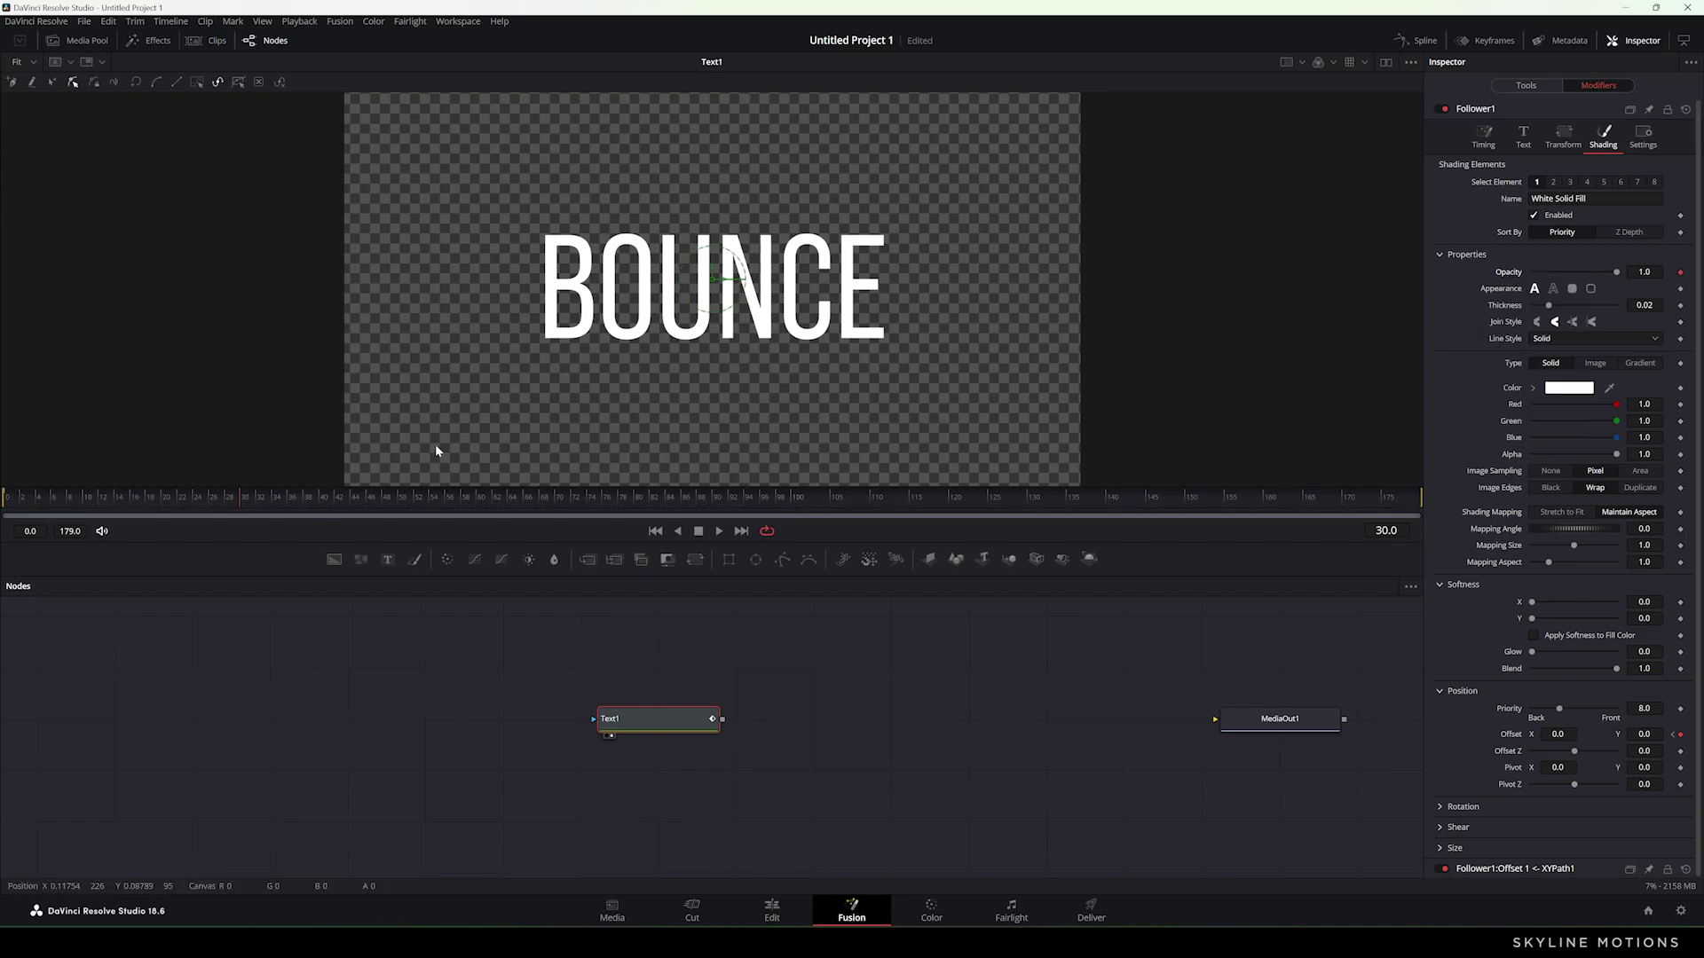
{"action": "left_click_drag", "start_coordinate": [222, 503], "coordinate": [2, 517]}
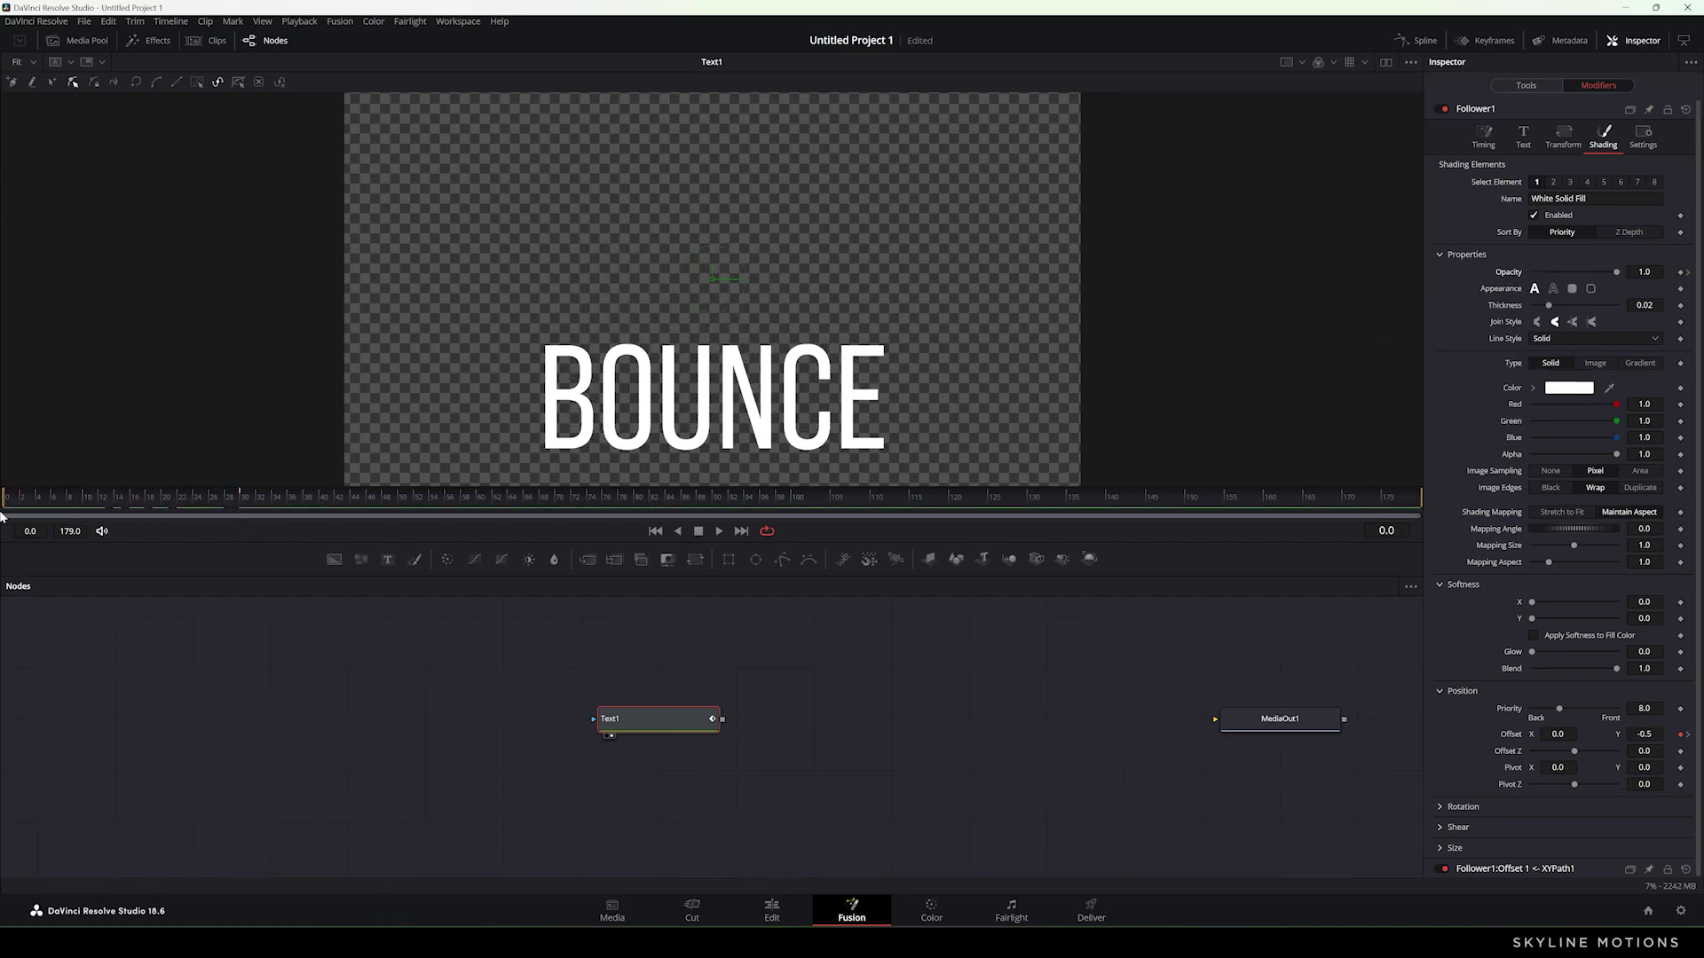
{"action": "left_click_drag", "start_coordinate": [1615, 272], "coordinate": [1392, 286]}
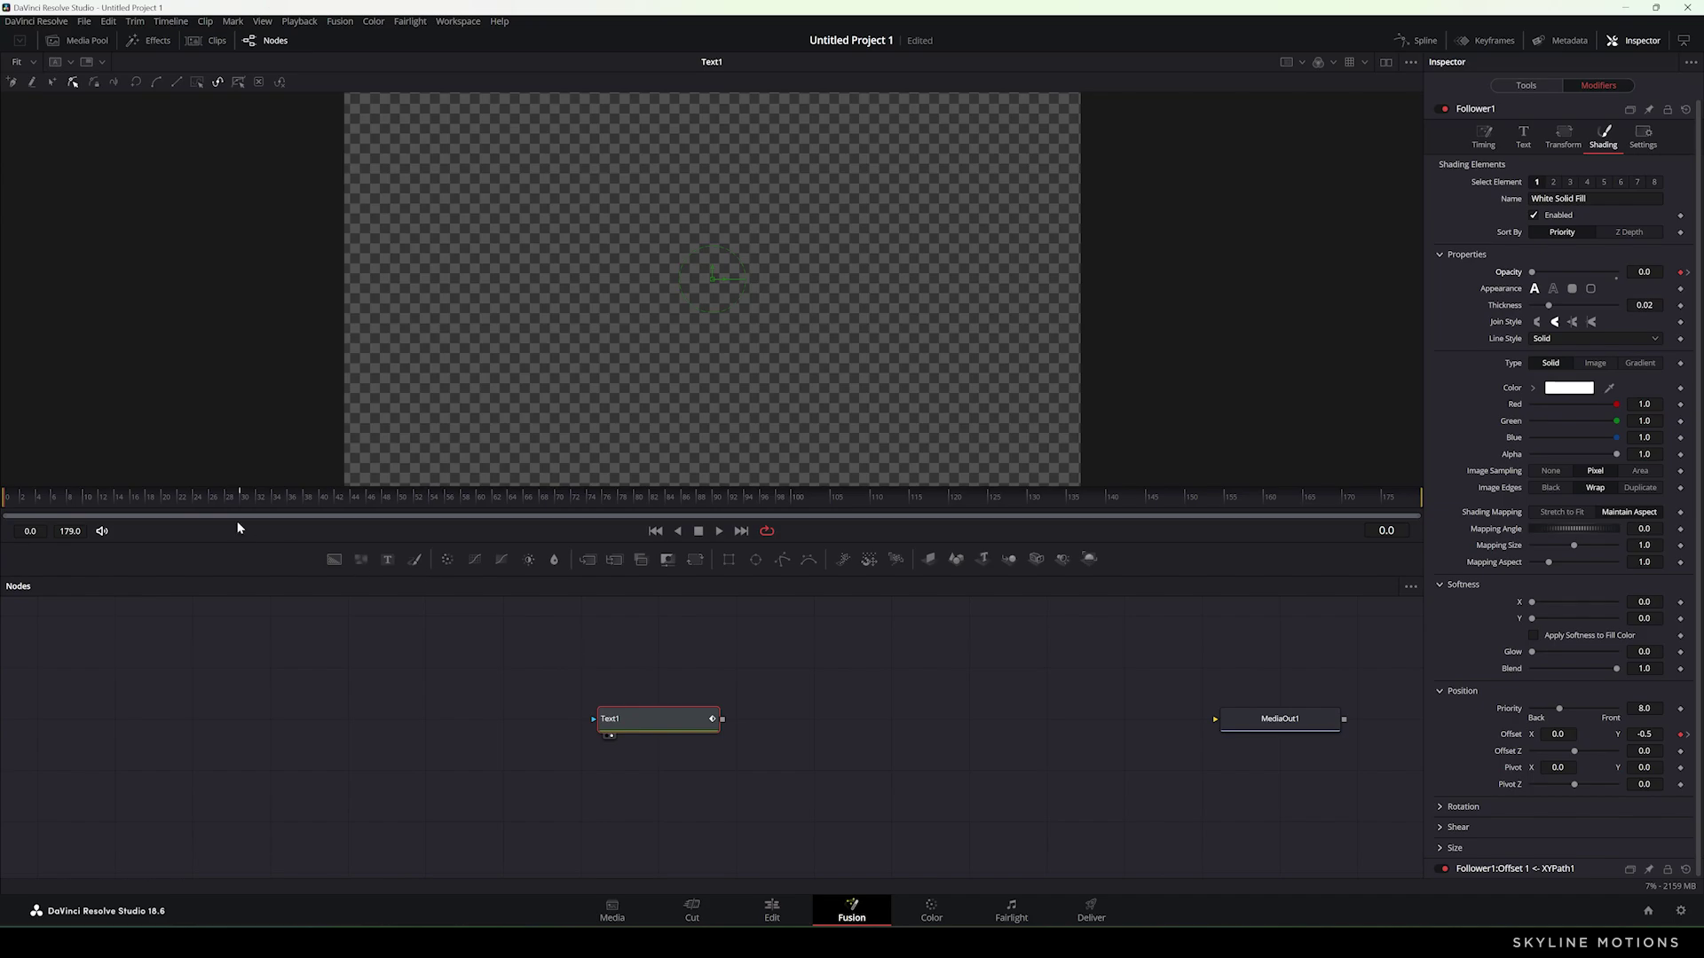
{"action": "left_click_drag", "start_coordinate": [119, 508], "coordinate": [243, 499]}
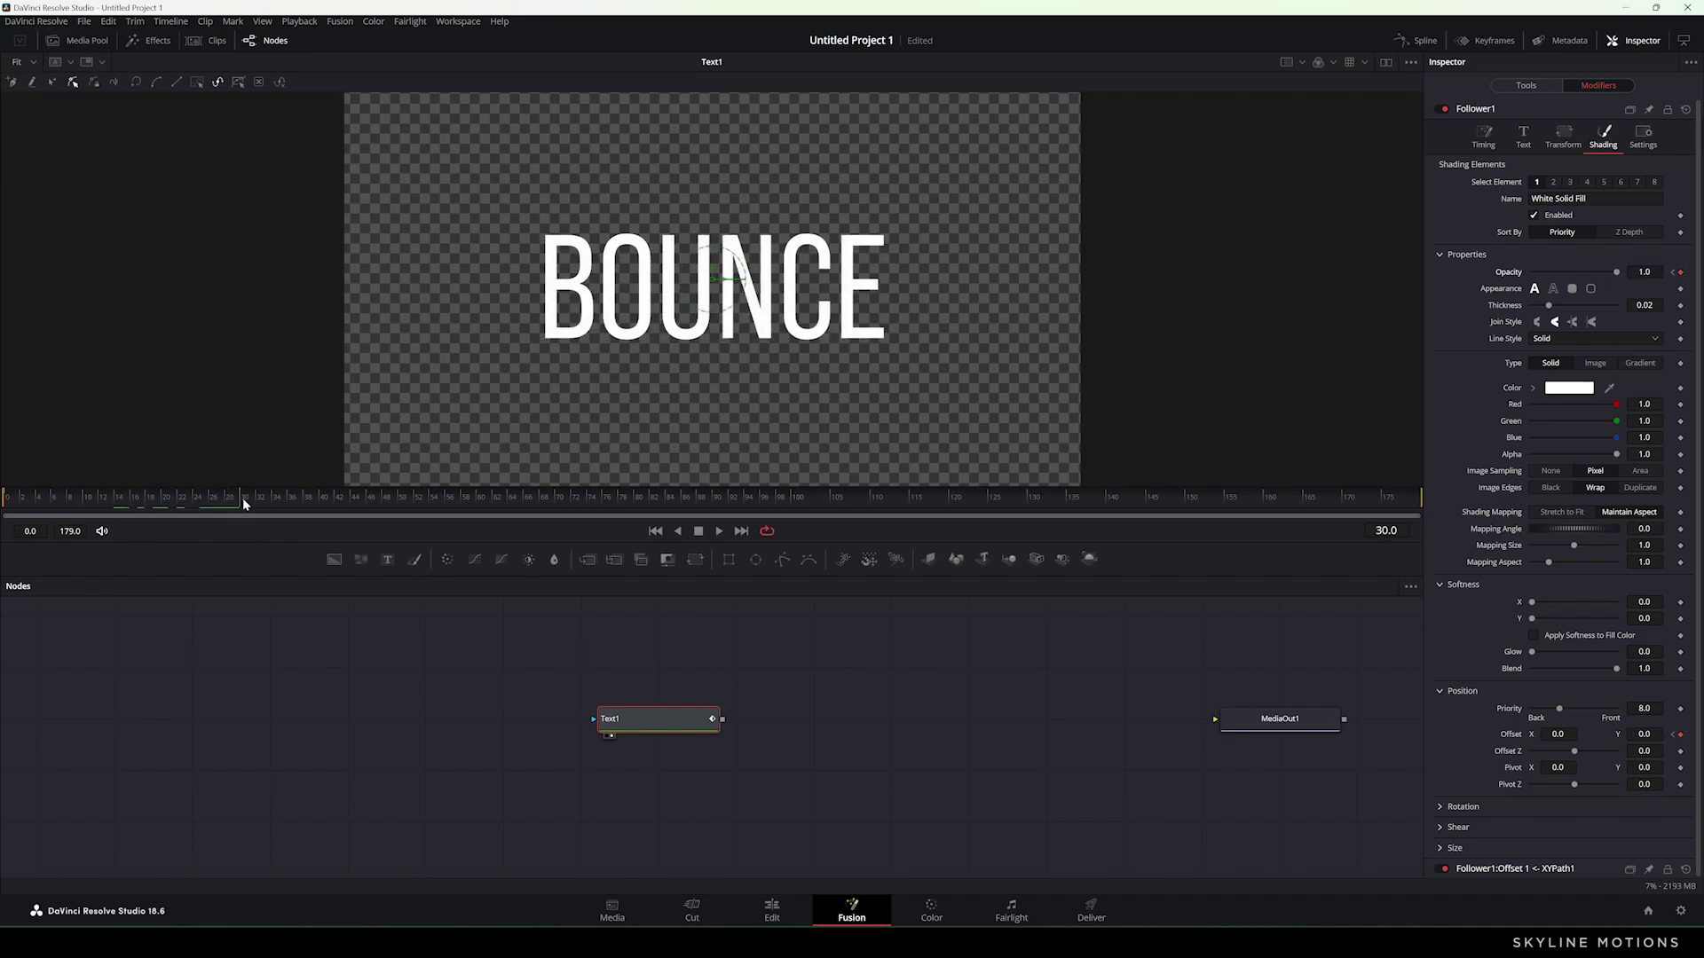
{"action": "left_click", "coordinate": [1562, 141]}
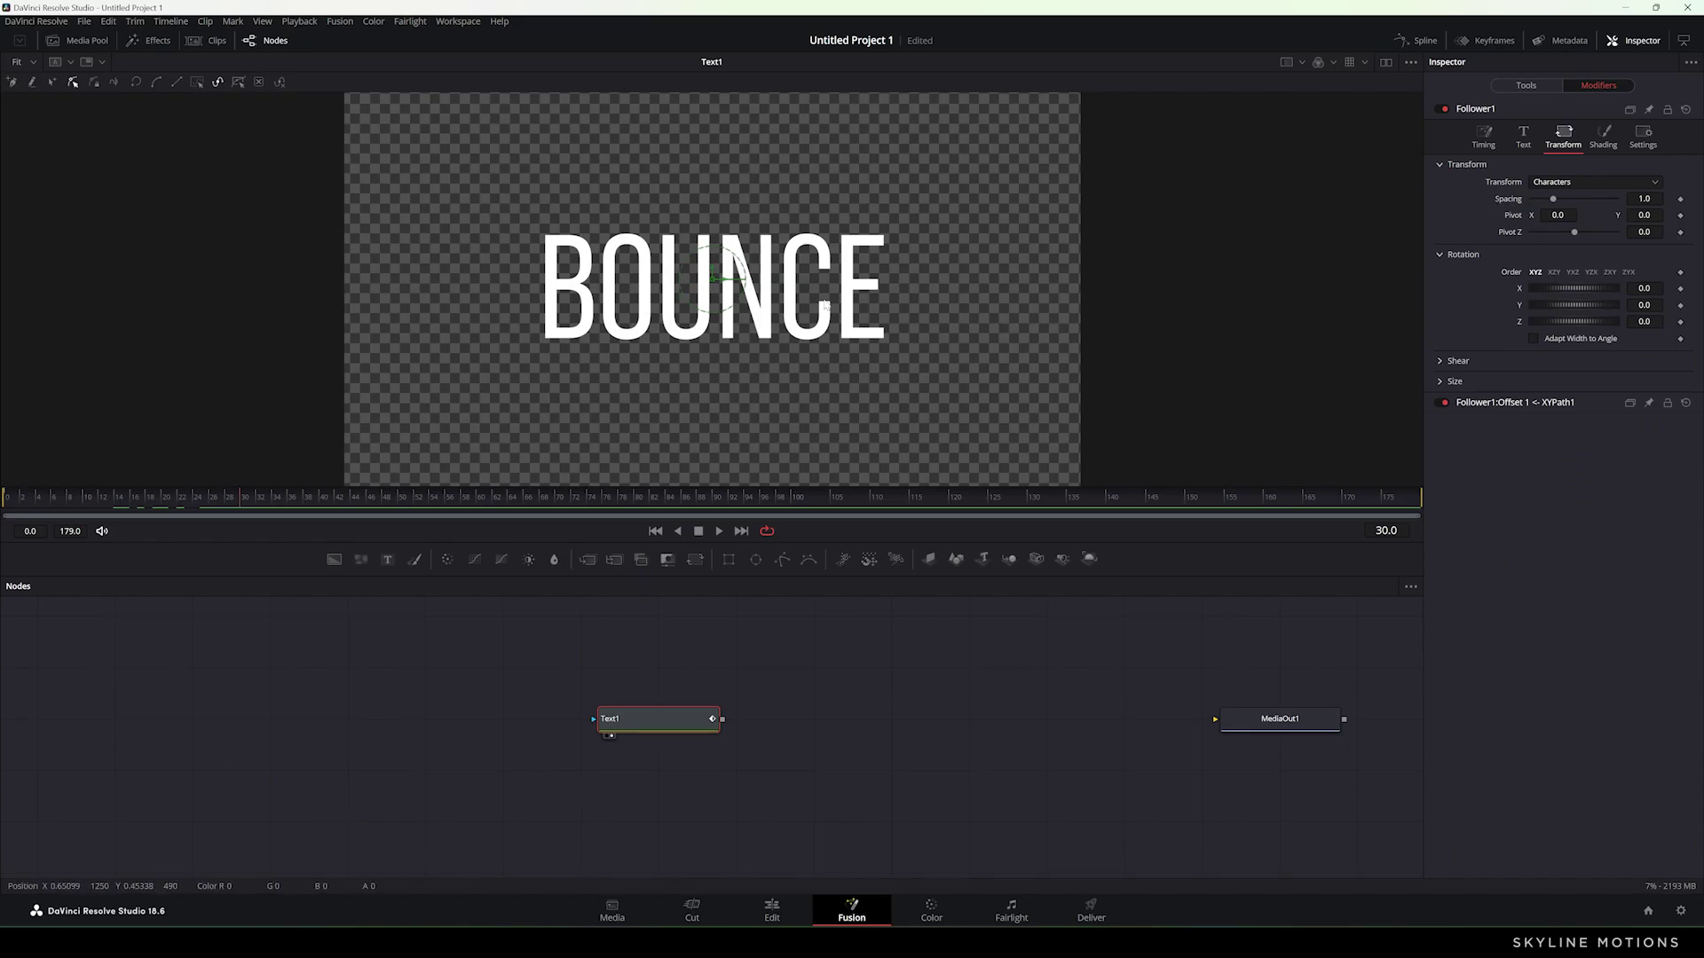
Step: Animate the character Spacing with a 0.7 keyframe at frame 0
{"action": "right_click", "coordinate": [1519, 207]}
{"action": "left_click", "coordinate": [1520, 209]}
{"action": "left_click_drag", "start_coordinate": [232, 502], "coordinate": [7, 517]}
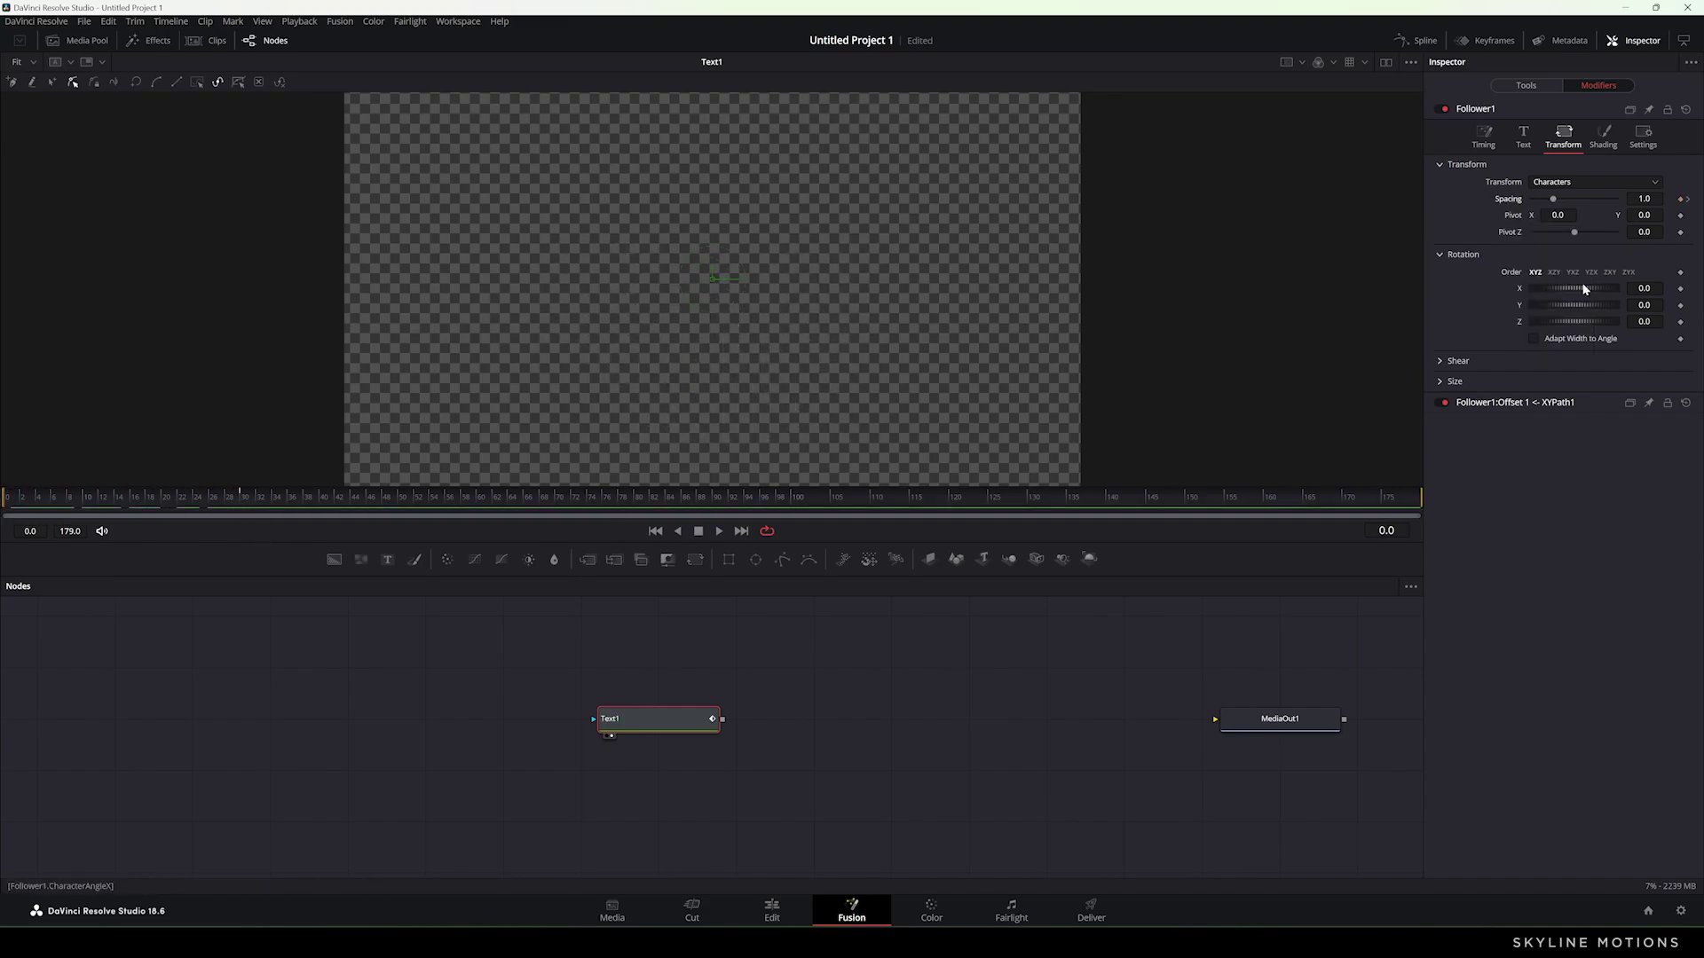
{"action": "left_click", "coordinate": [1645, 198]}
{"action": "type", "text": "0.7"}
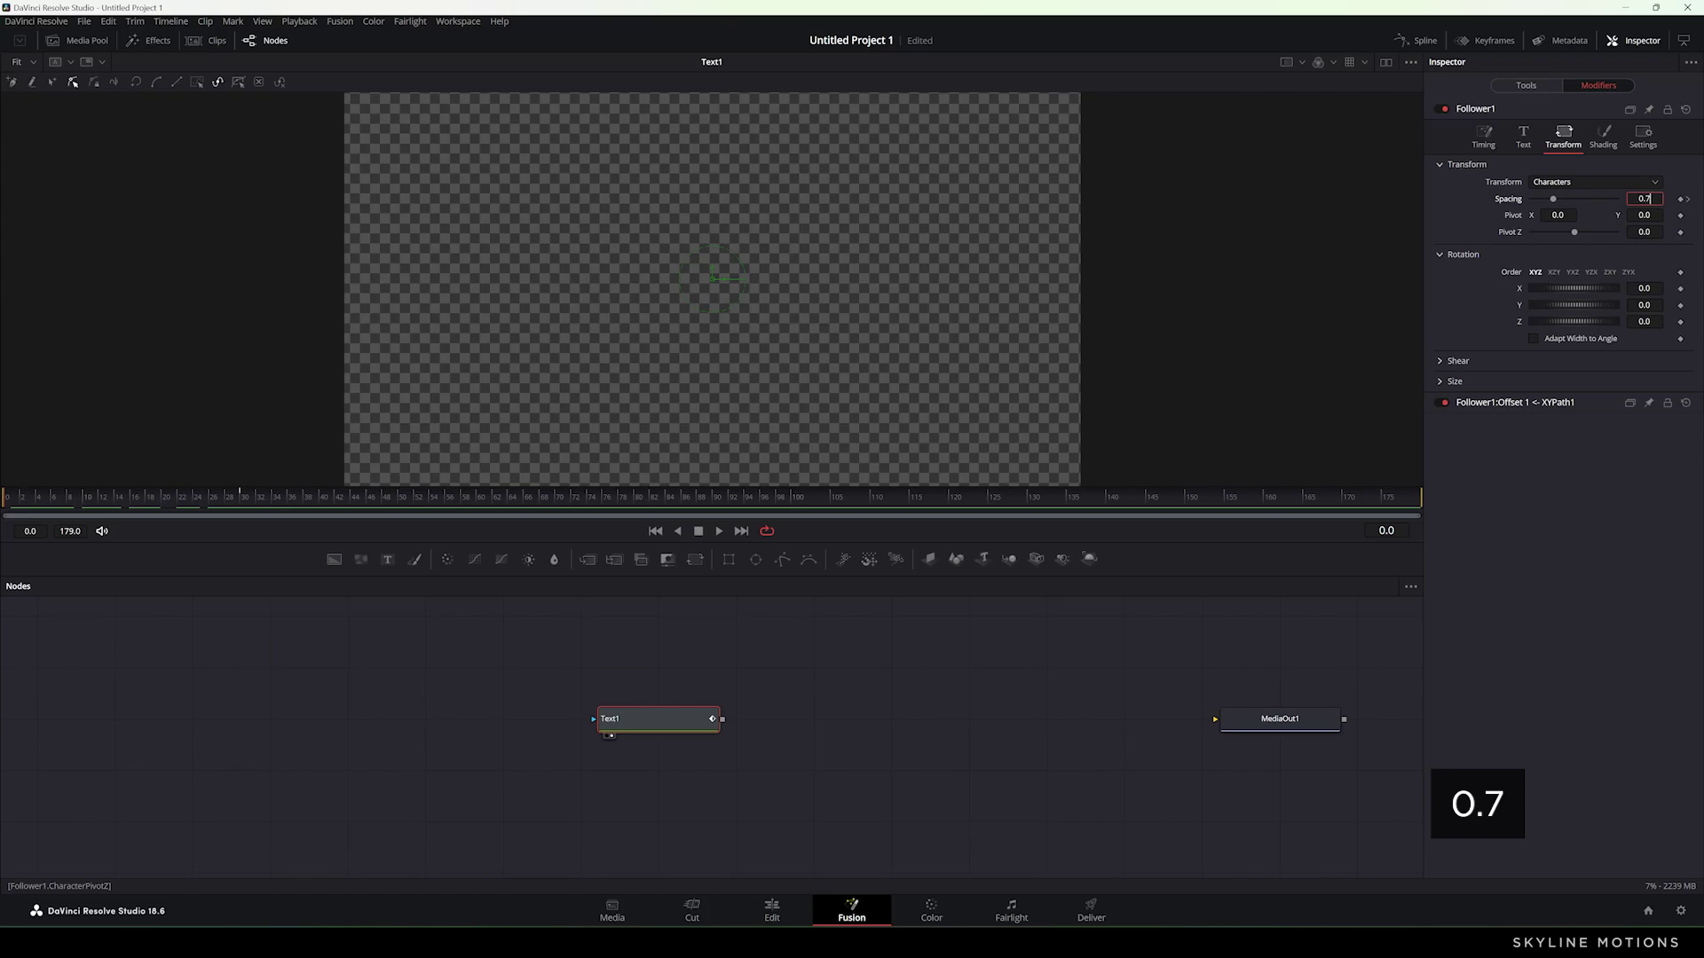
{"action": "key", "text": "Tab"}
{"action": "left_click_drag", "start_coordinate": [65, 500], "coordinate": [238, 504]}
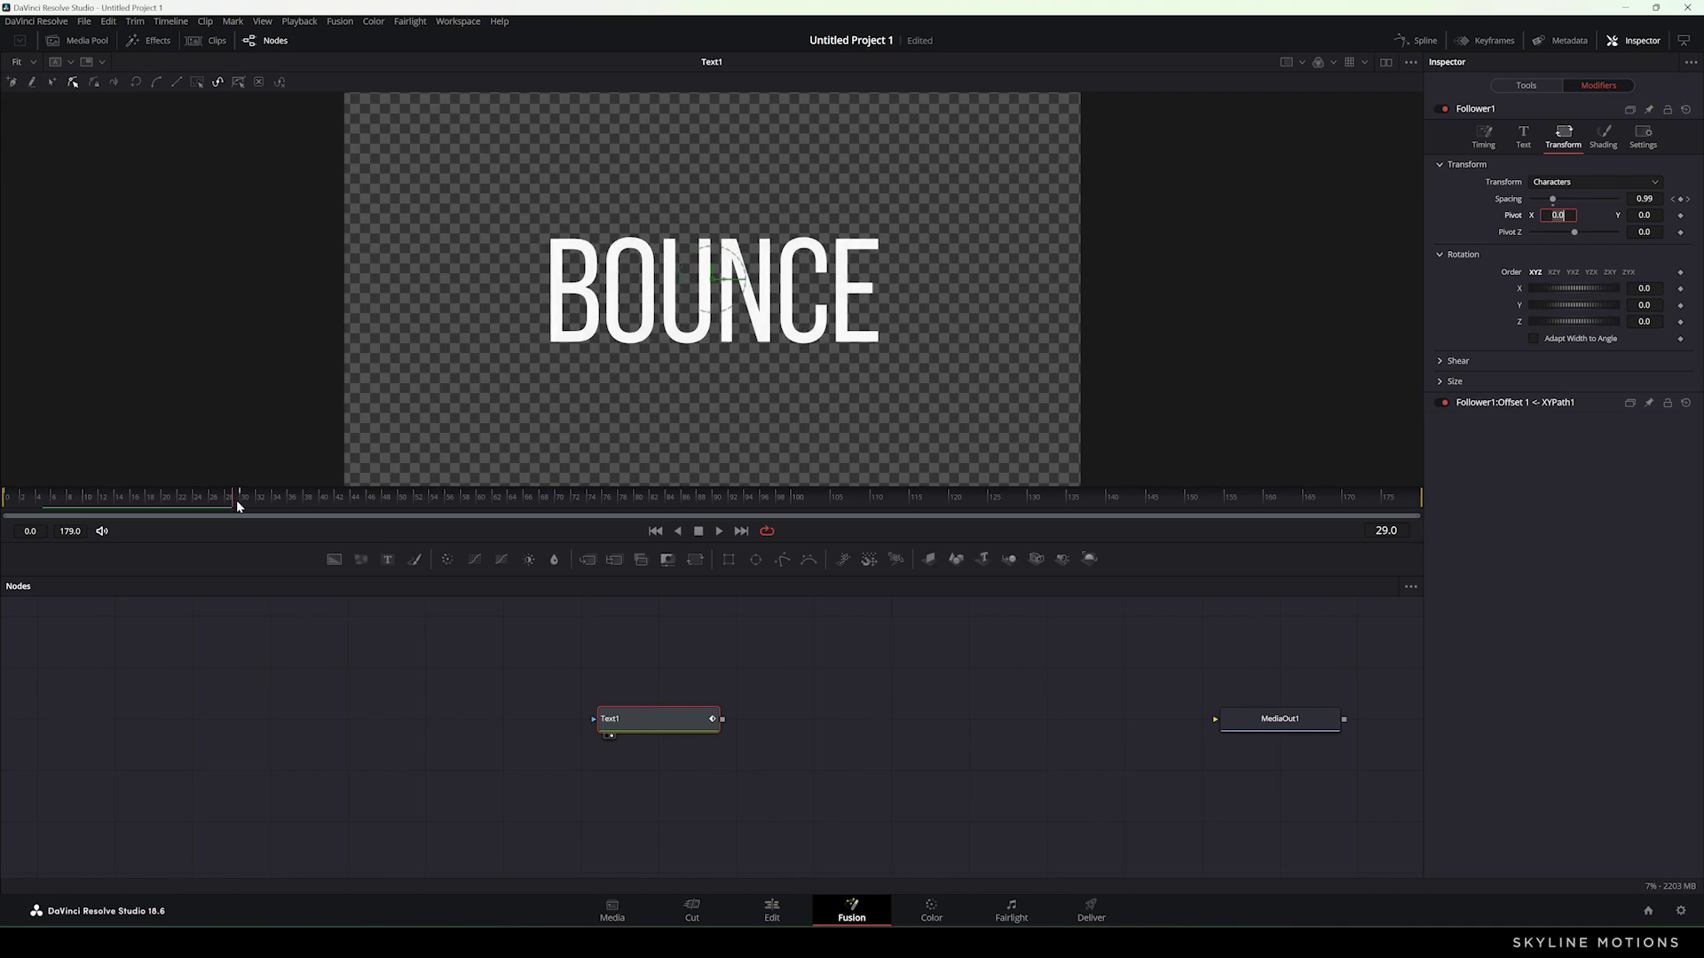
Step: Add Spacing keyframes of 1.0 at frame 60 and 0.95 at frame 90
{"action": "left_click", "coordinate": [502, 499]}
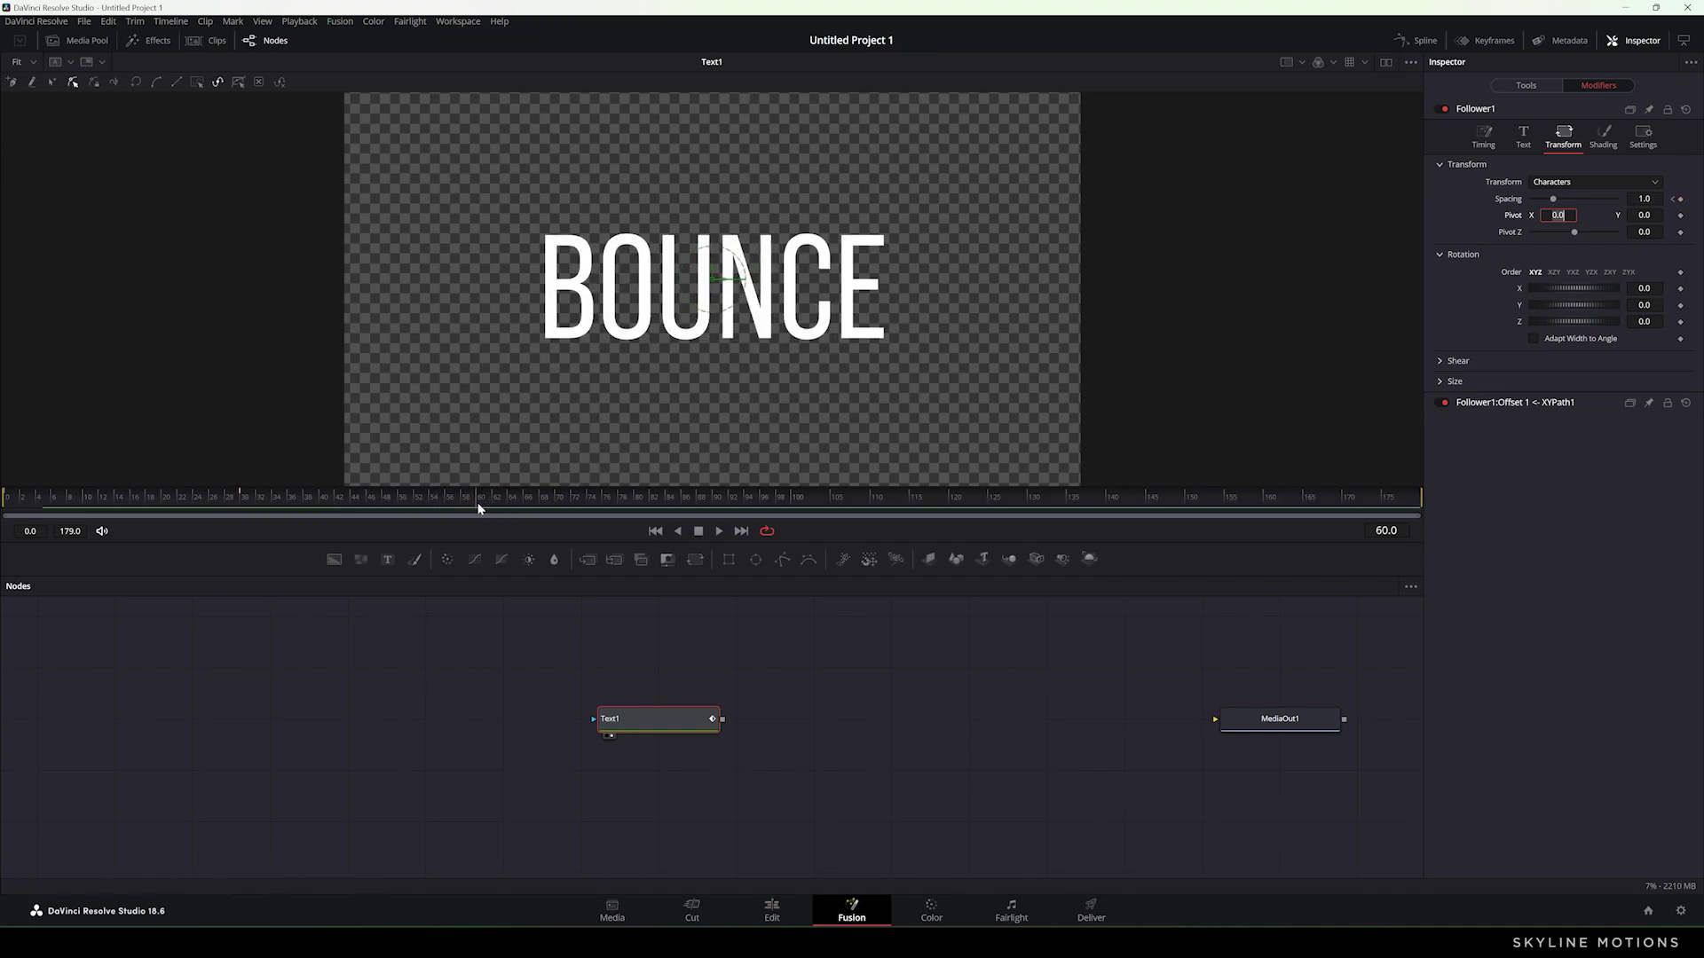
{"action": "right_click", "coordinate": [1509, 203]}
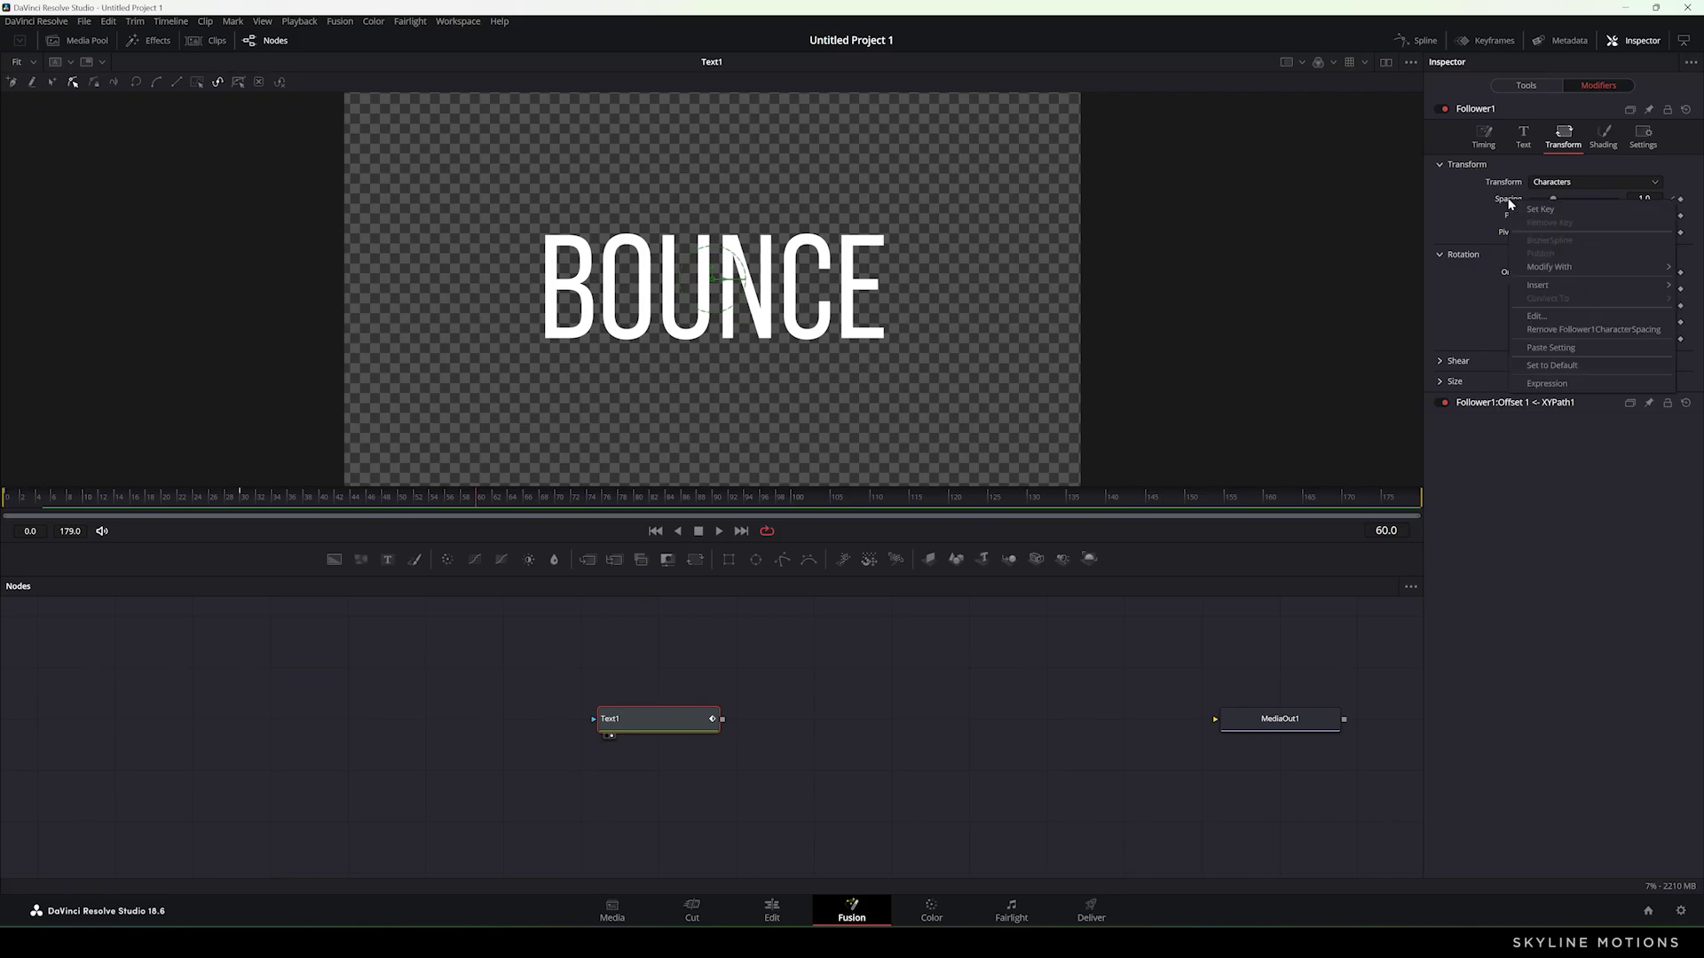
{"action": "left_click", "coordinate": [1532, 211]}
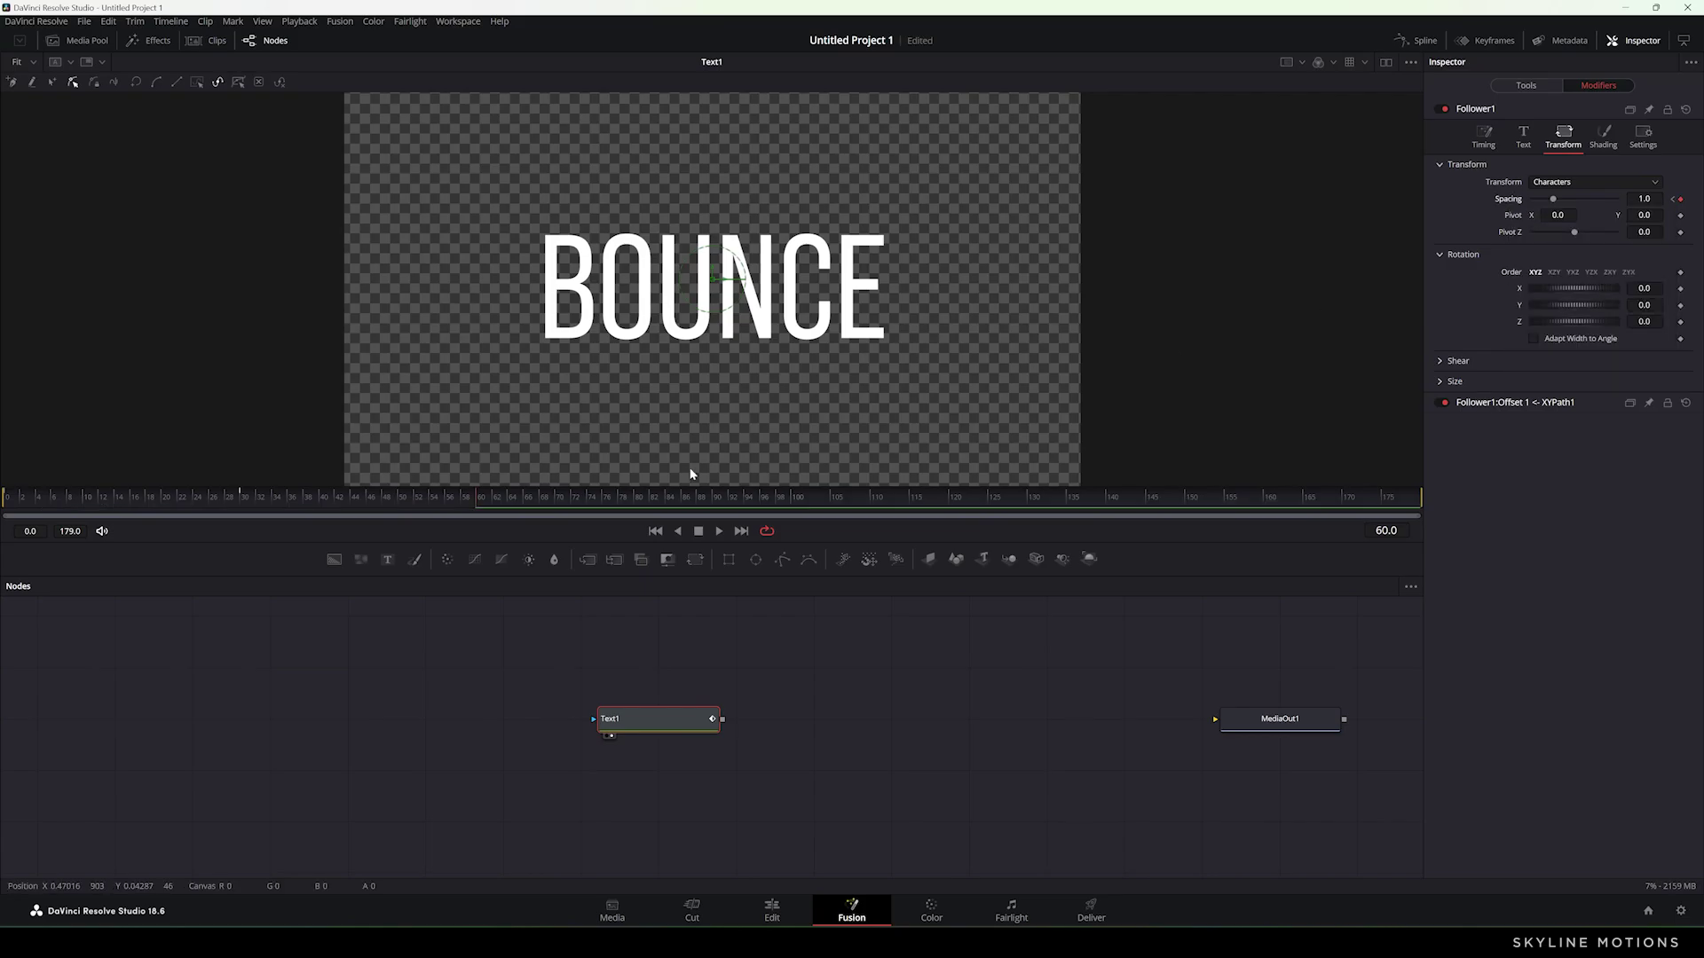
{"action": "left_click", "coordinate": [552, 503]}
{"action": "left_click_drag", "start_coordinate": [601, 503], "coordinate": [658, 503]}
{"action": "left_click_drag", "start_coordinate": [1553, 199], "coordinate": [1551, 209]}
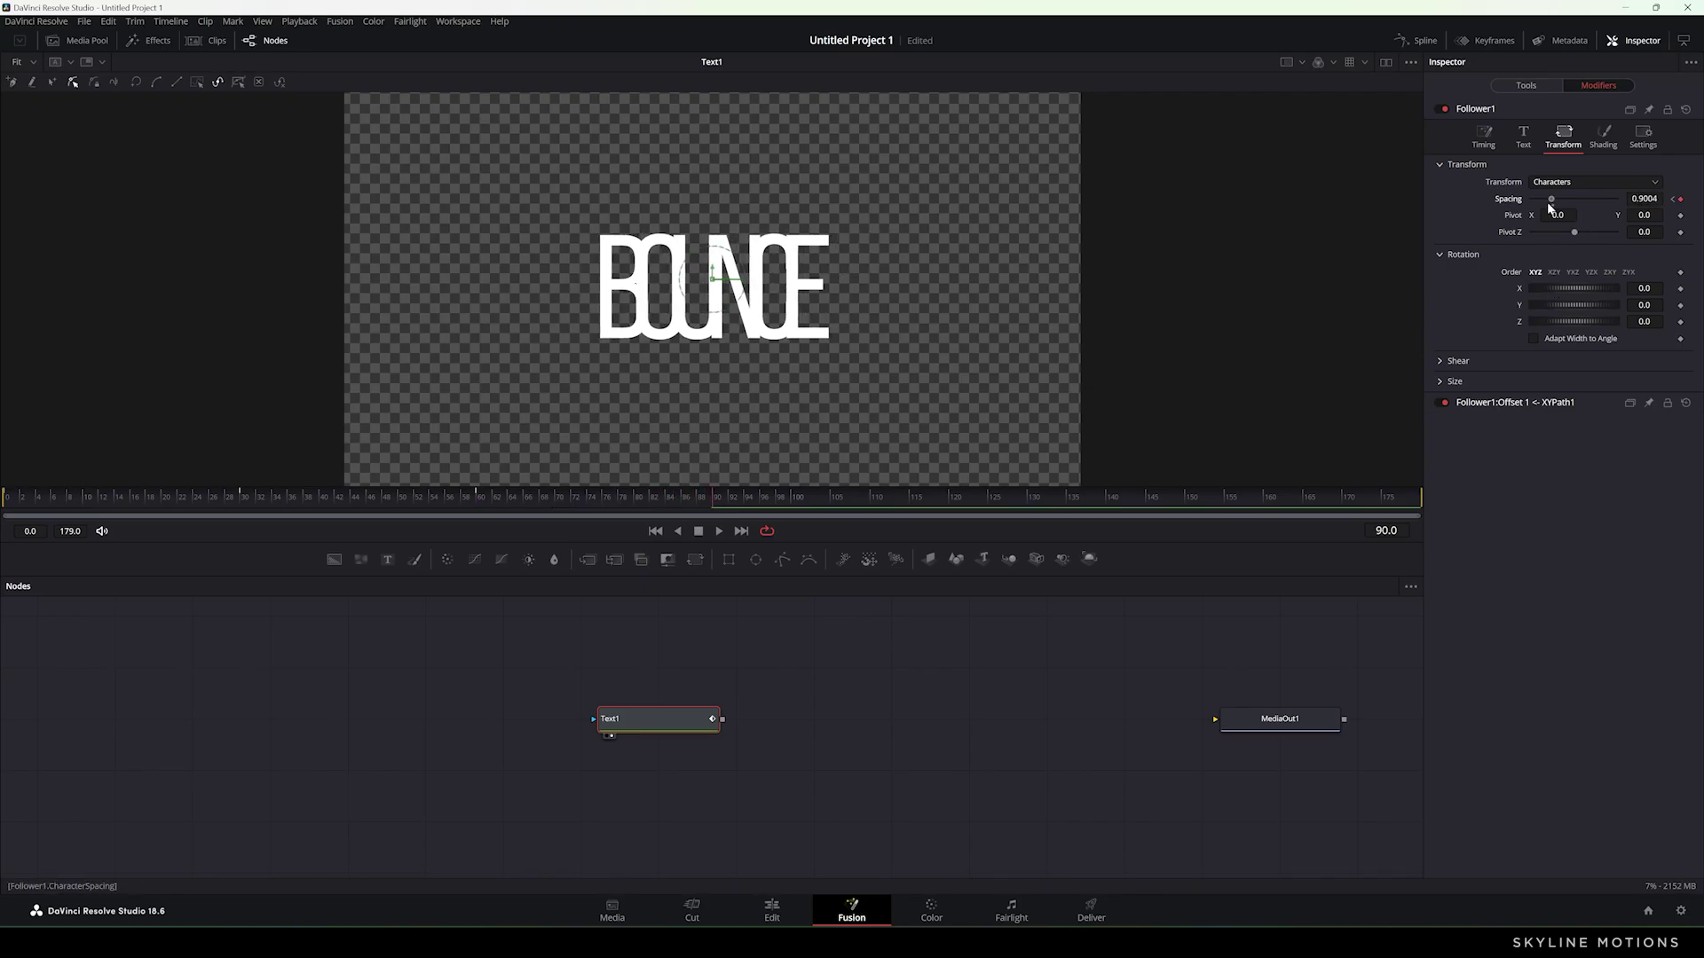
{"action": "type", "text": "0."}
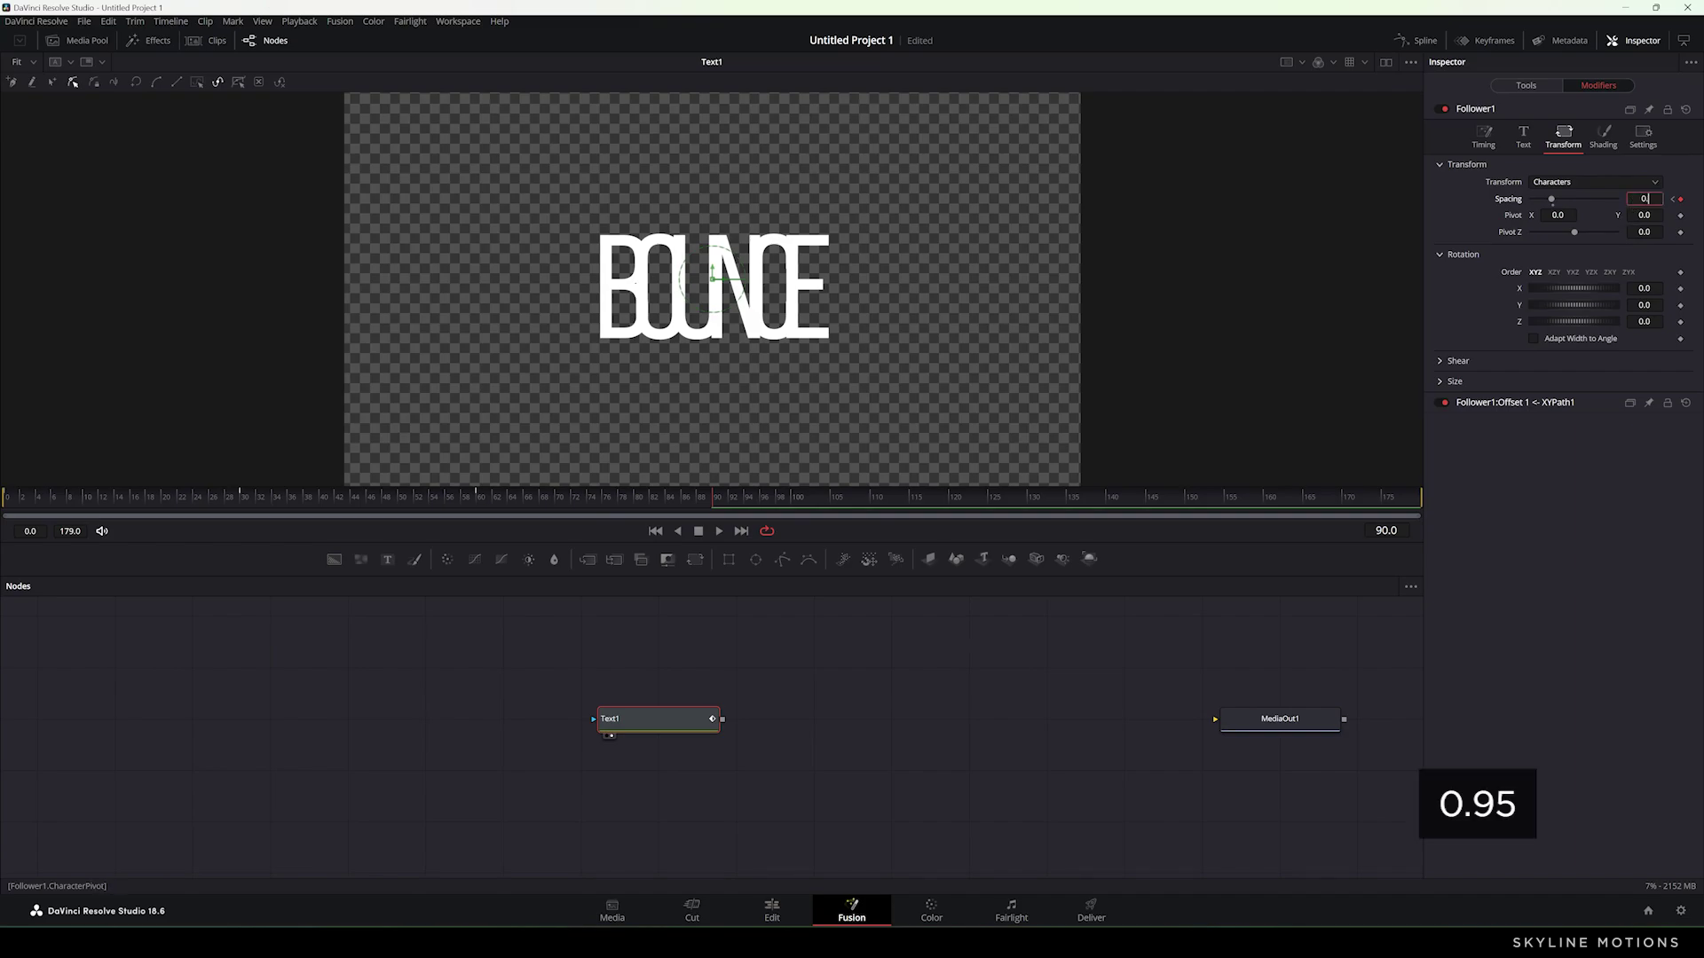
{"action": "type", "text": "95"}
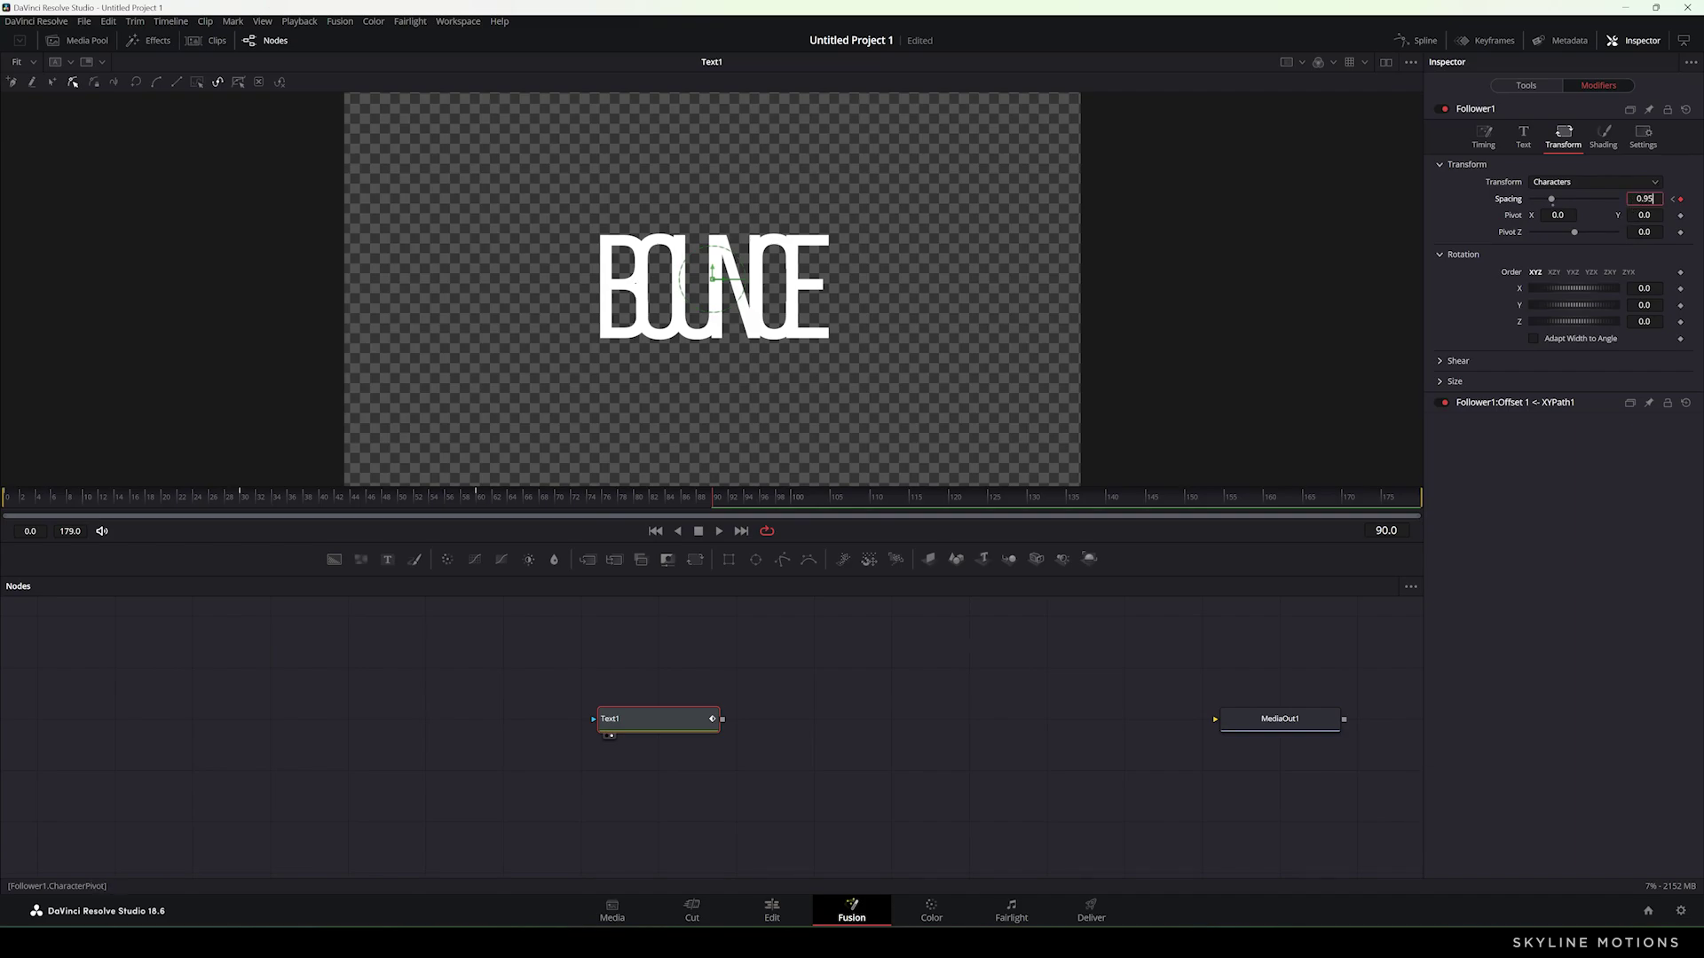
{"action": "key", "text": "Tab"}
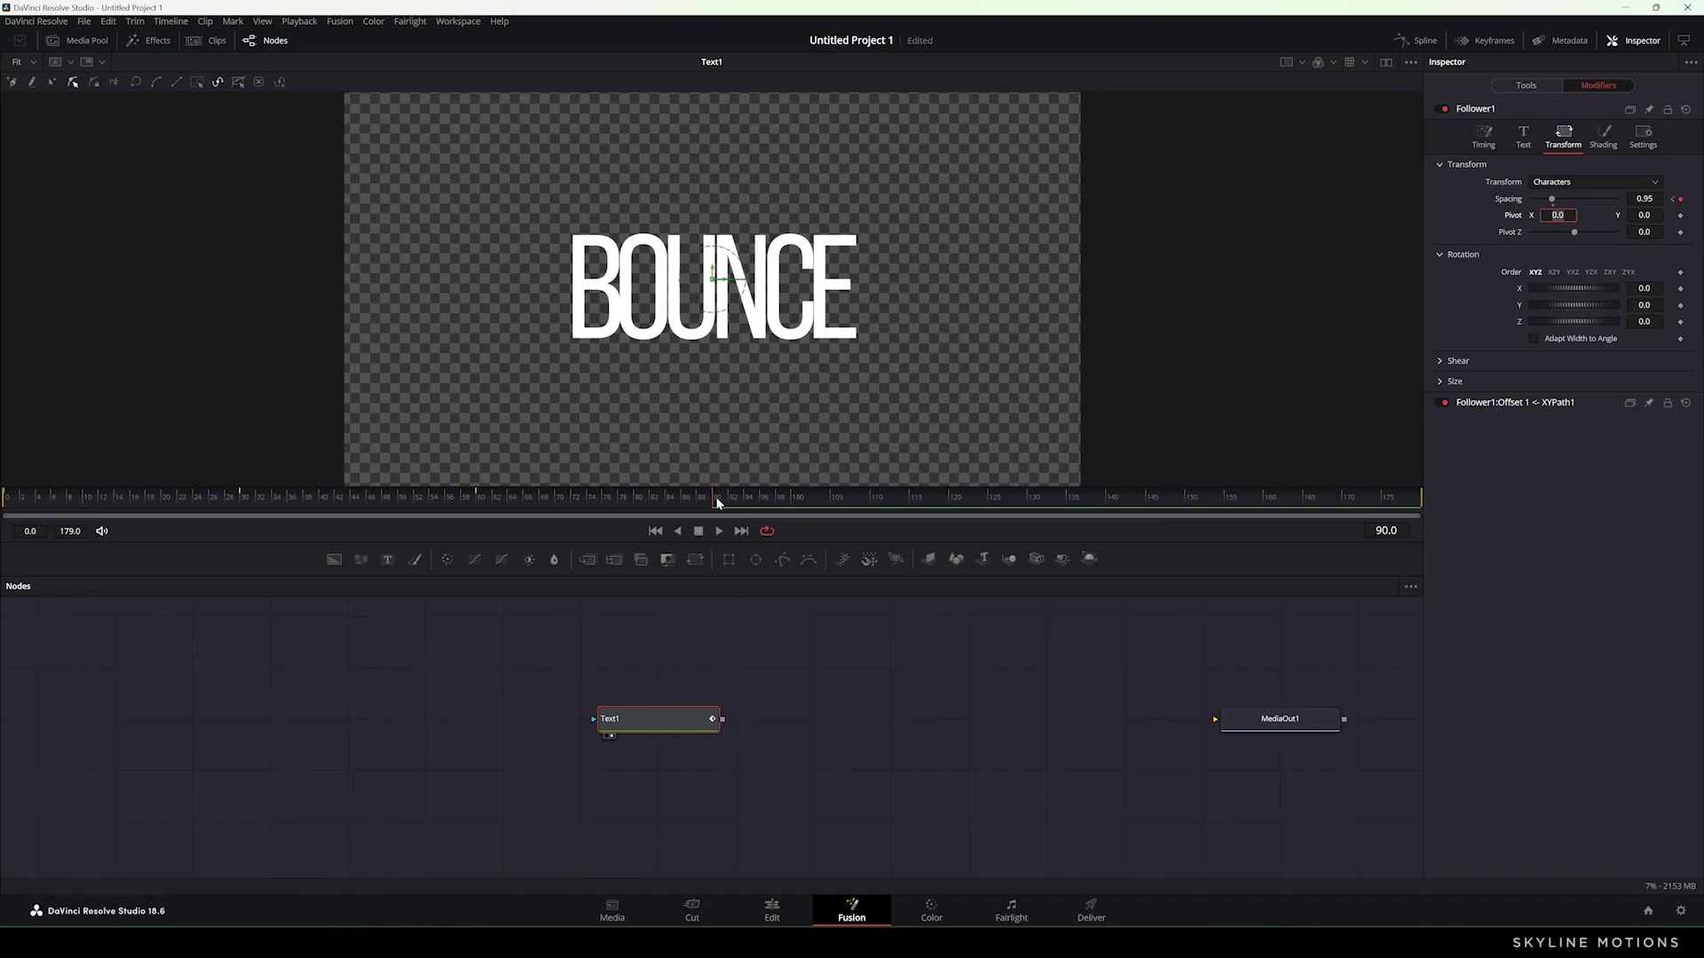
{"action": "left_click_drag", "start_coordinate": [745, 498], "coordinate": [803, 498]}
Step: Hold Spacing at 0.95 with a frame-120 keyframe, reset it to 1.0 at frame 150, and play back
{"action": "left_click", "coordinate": [1682, 203]}
{"action": "left_click_drag", "start_coordinate": [1066, 512], "coordinate": [1185, 514]}
{"action": "double_click", "coordinate": [1554, 202]}
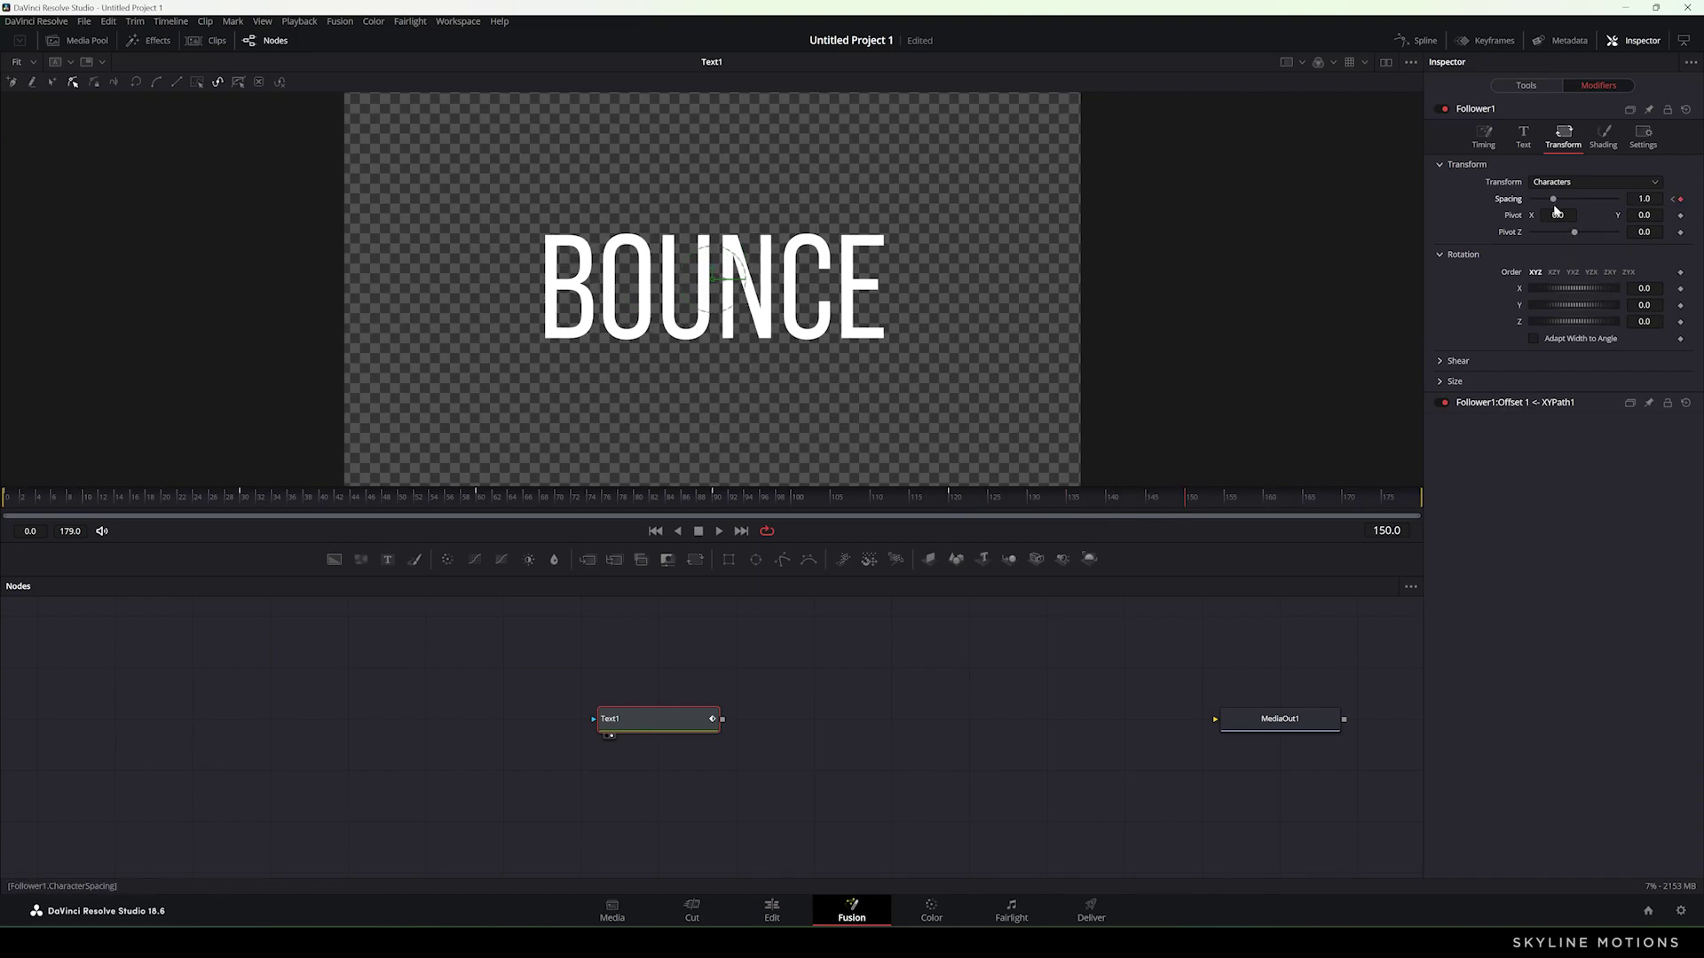
{"action": "left_click_drag", "start_coordinate": [634, 497], "coordinate": [748, 495]}
{"action": "left_click", "coordinate": [657, 532]}
{"action": "left_click", "coordinate": [719, 531]}
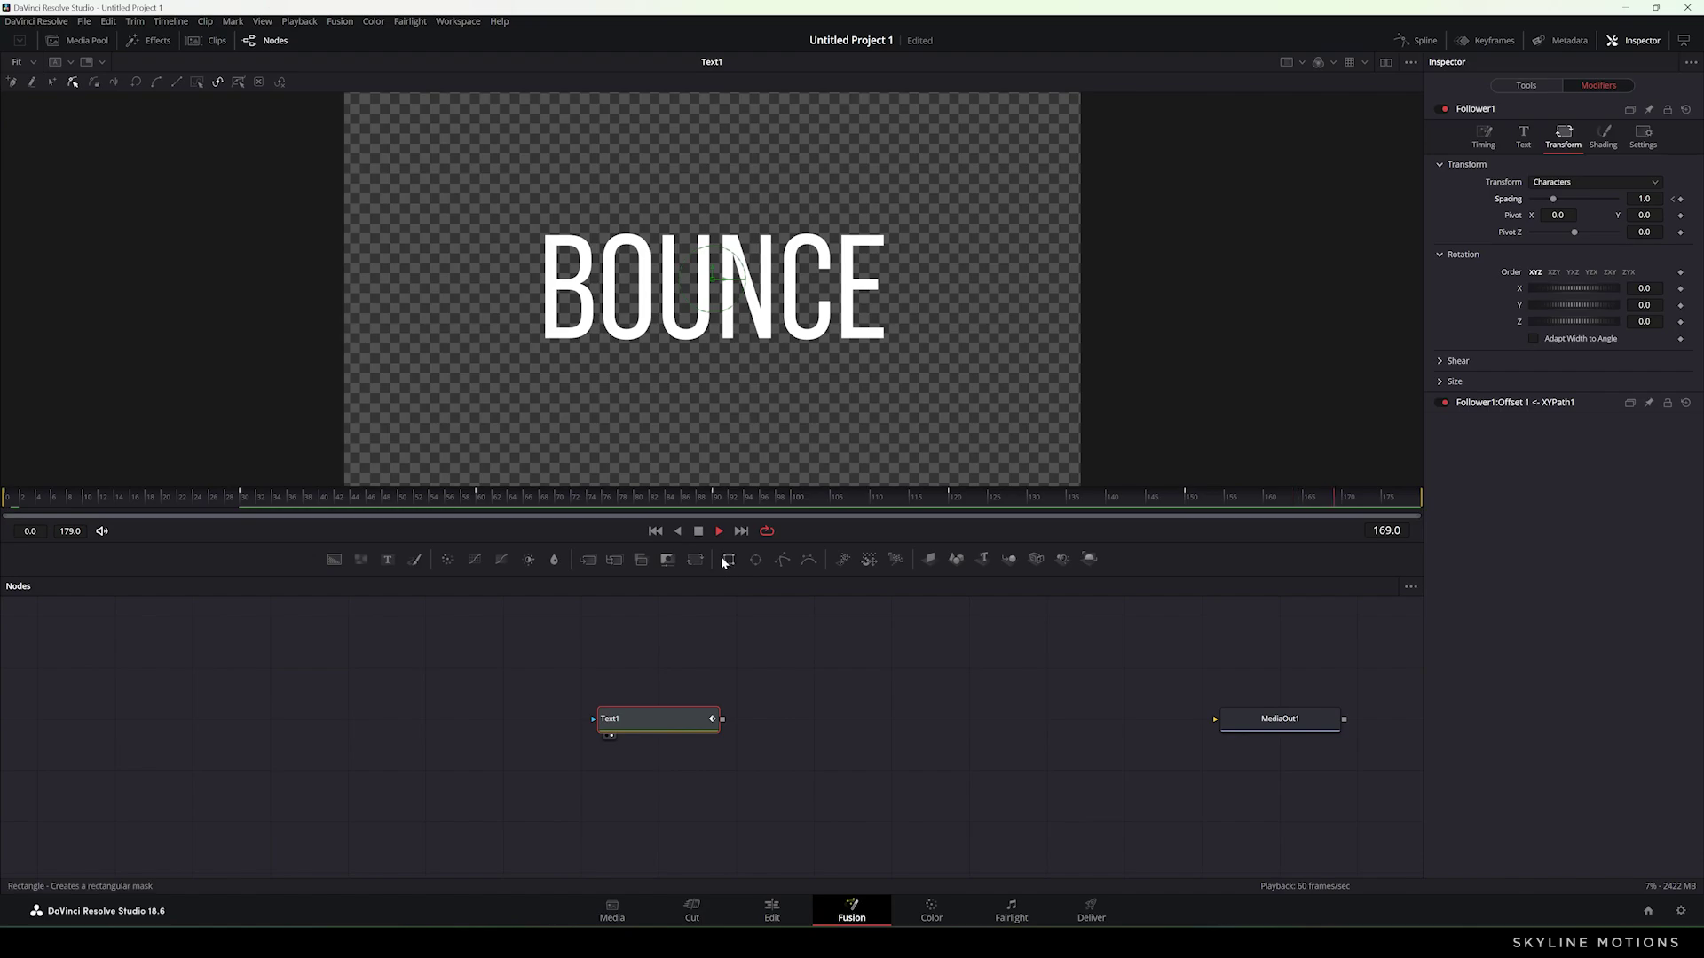
{"action": "left_click", "coordinate": [719, 530]}
Step: At frame 97, show the Spline editor full-width with the animation curves
{"action": "left_click", "coordinate": [770, 497]}
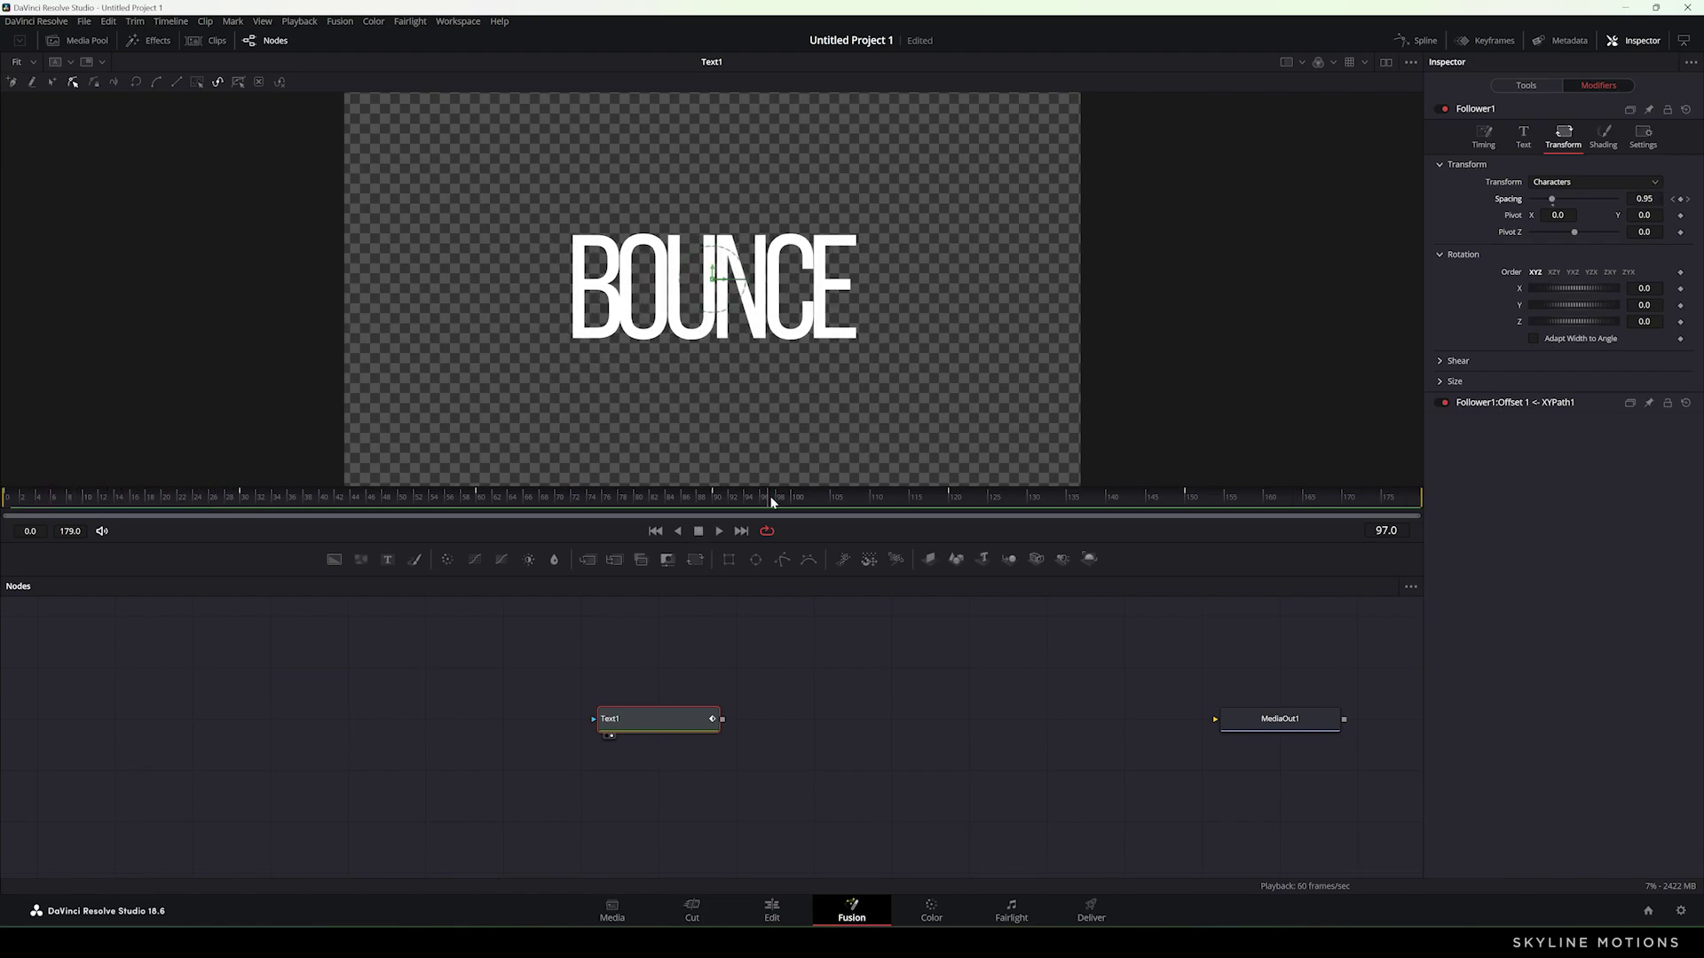
{"action": "left_click", "coordinate": [1407, 40]}
{"action": "key", "text": "F4"}
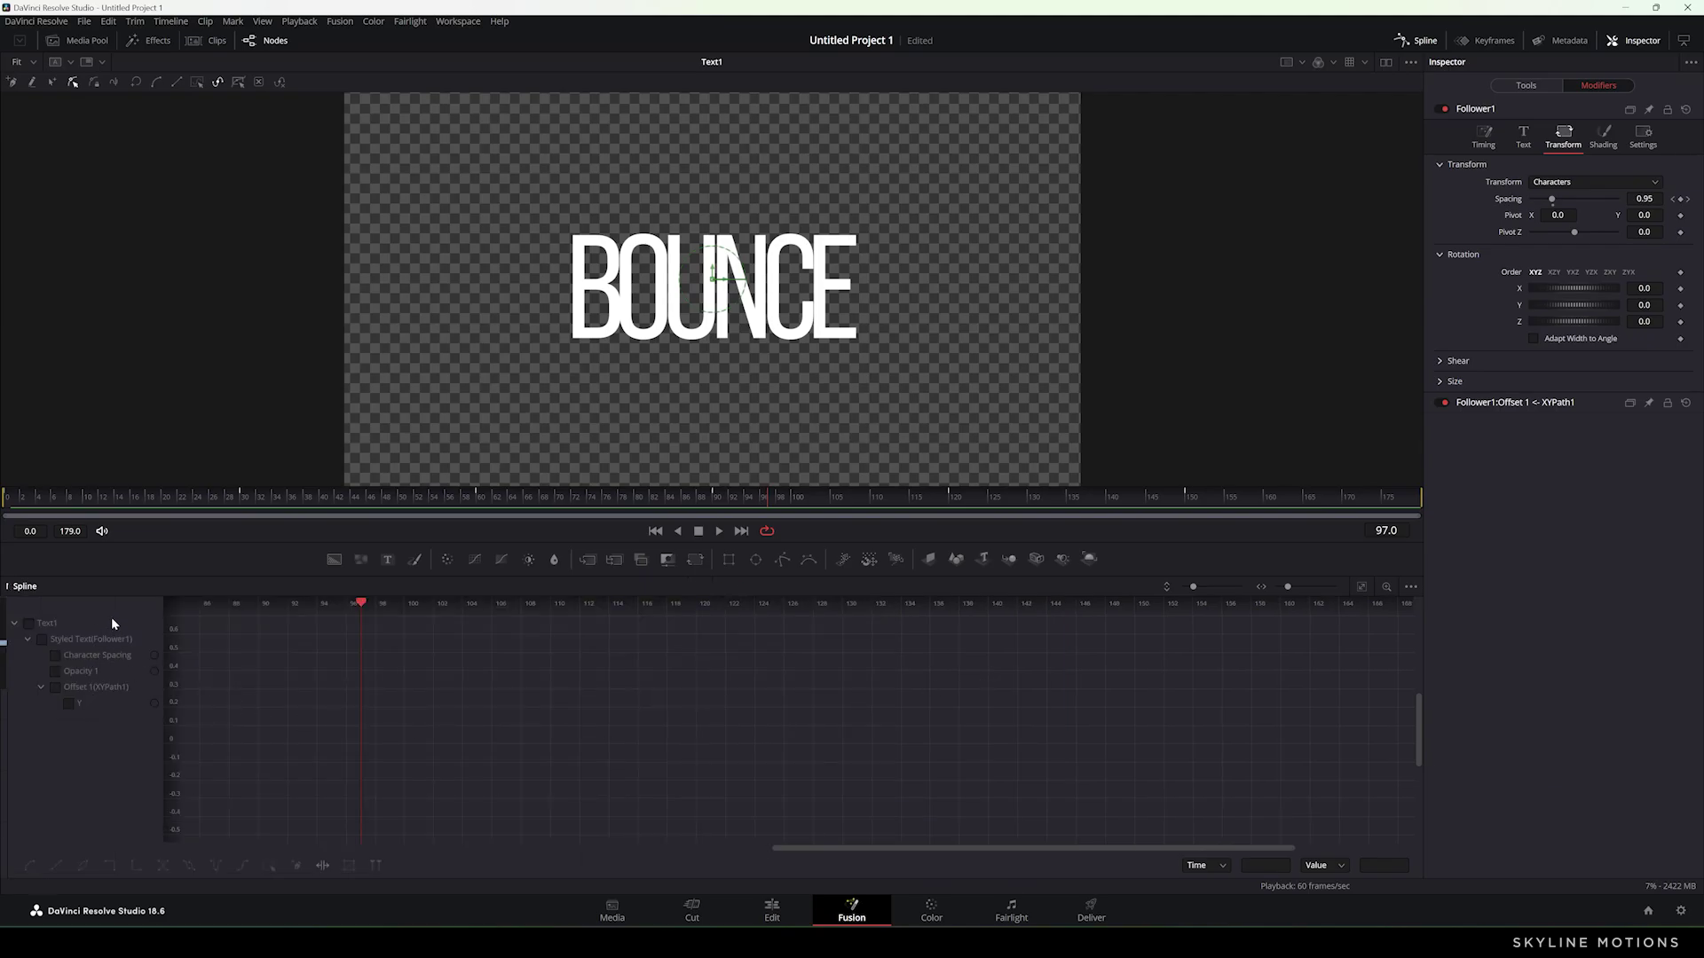
Step: Show the Character Spacing curve and smooth its first rise, lengthening the ease into frame 30
{"action": "left_click", "coordinate": [104, 657]}
{"action": "left_click", "coordinate": [1363, 589]}
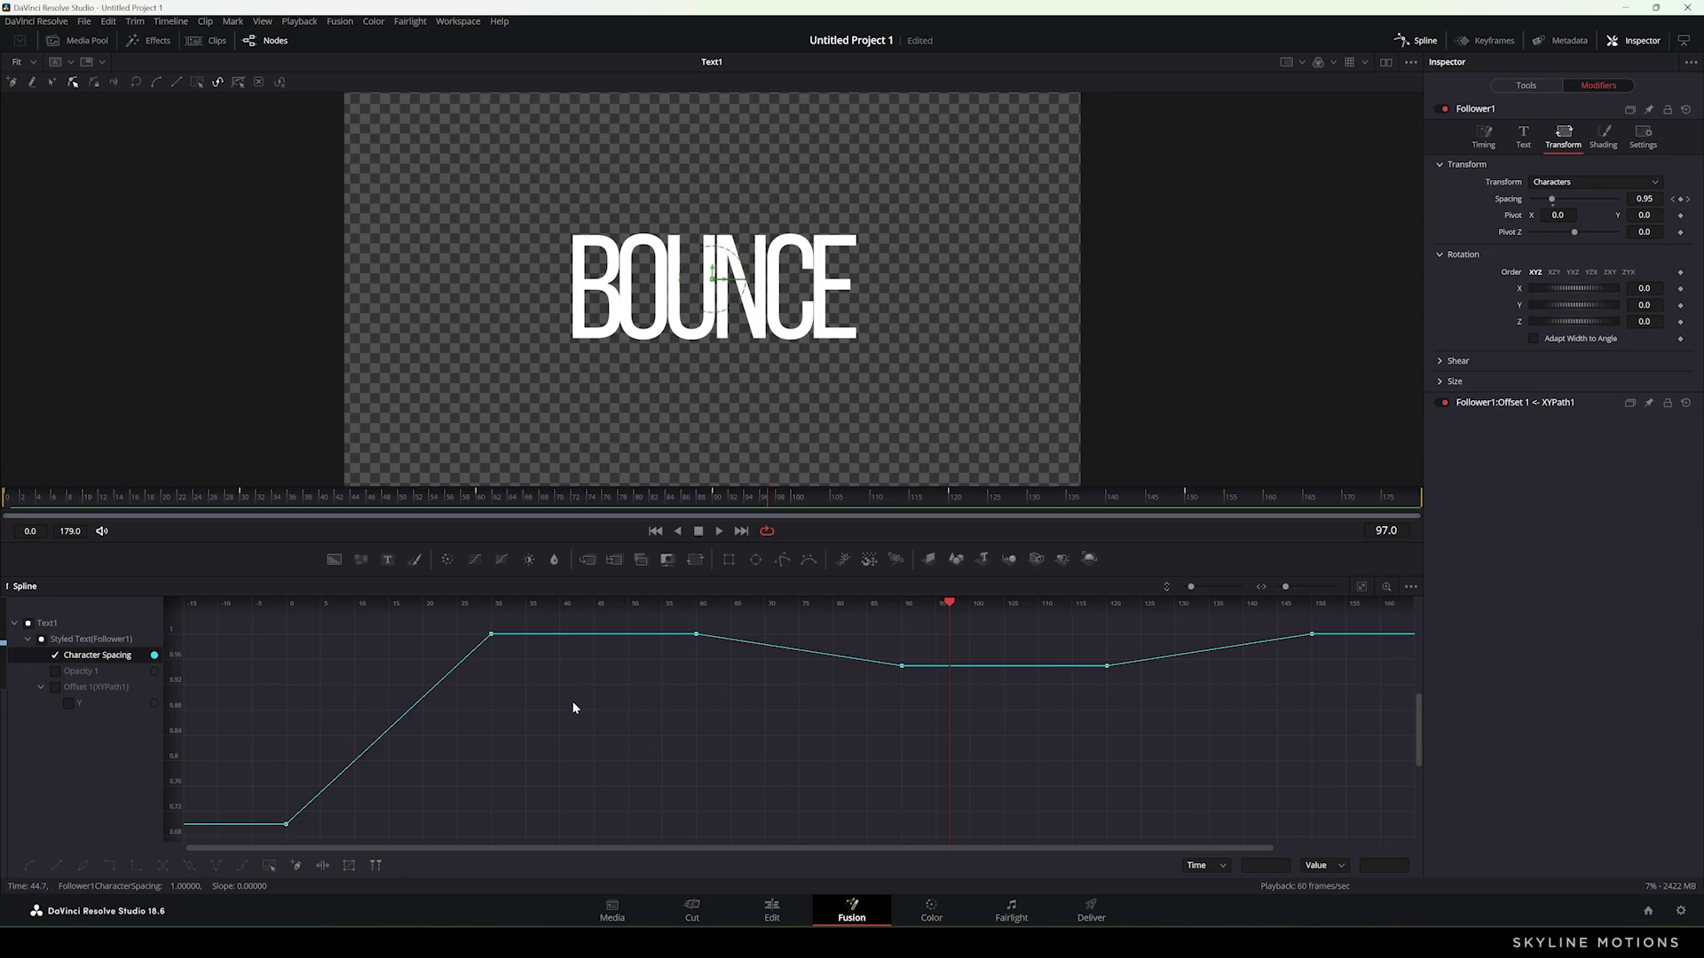
{"action": "left_click_drag", "start_coordinate": [508, 621], "coordinate": [284, 813]}
{"action": "key", "text": "s"}
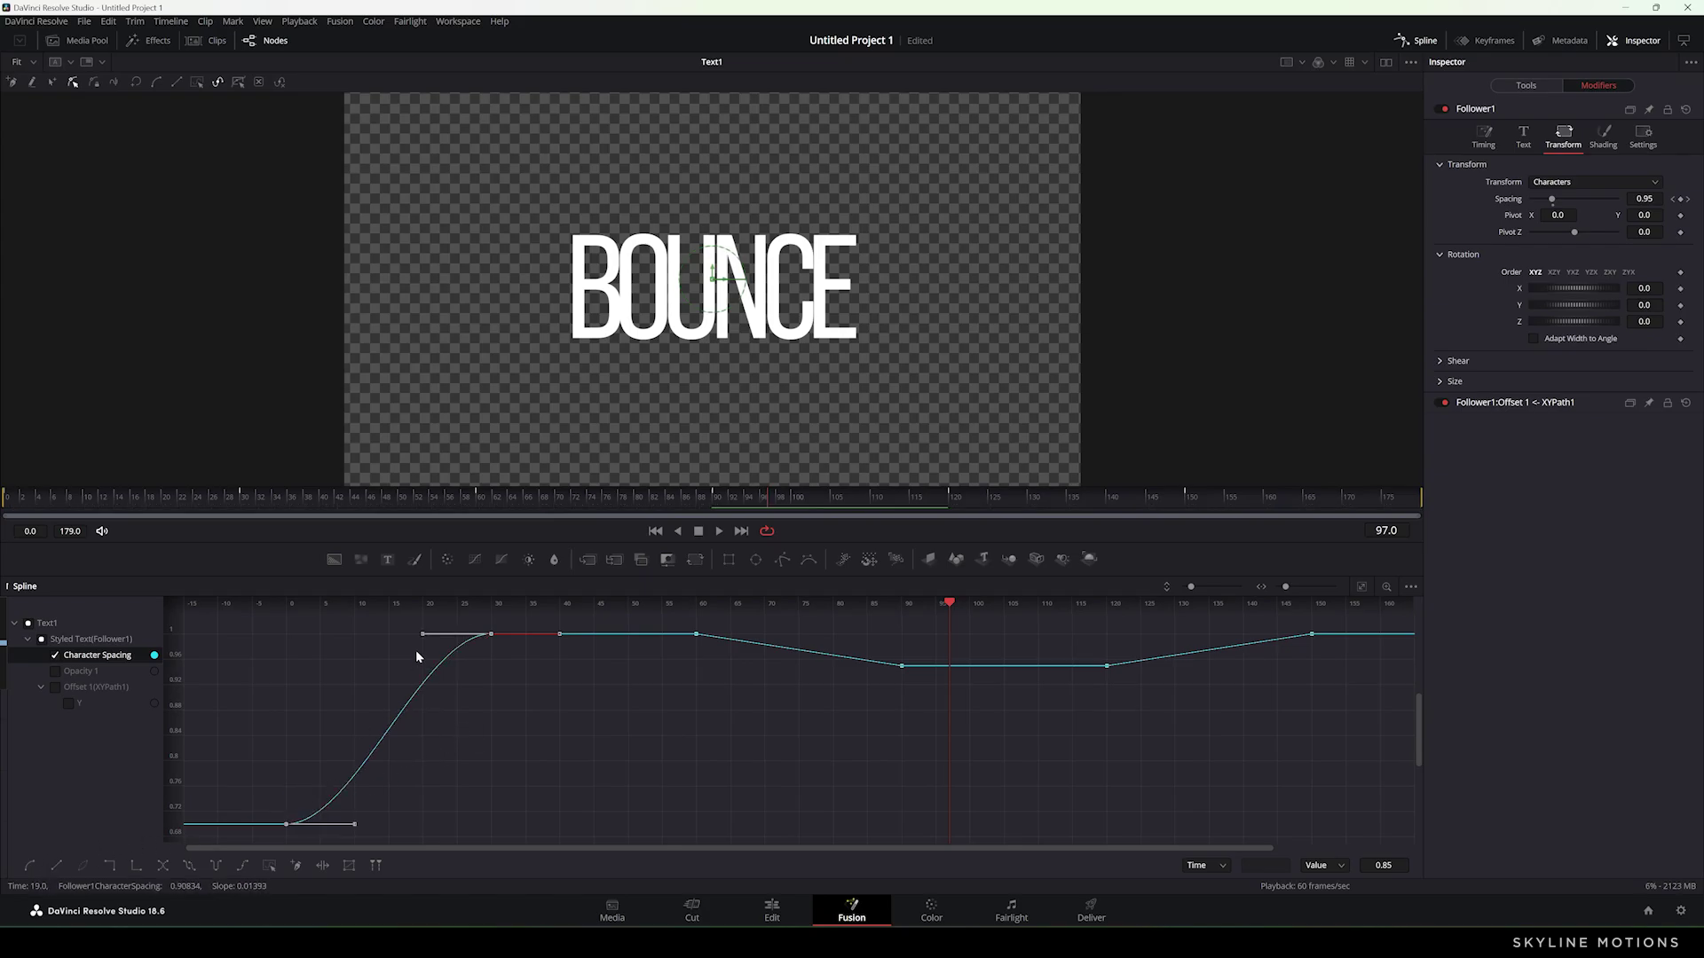
{"action": "left_click_drag", "start_coordinate": [415, 641], "coordinate": [282, 641]}
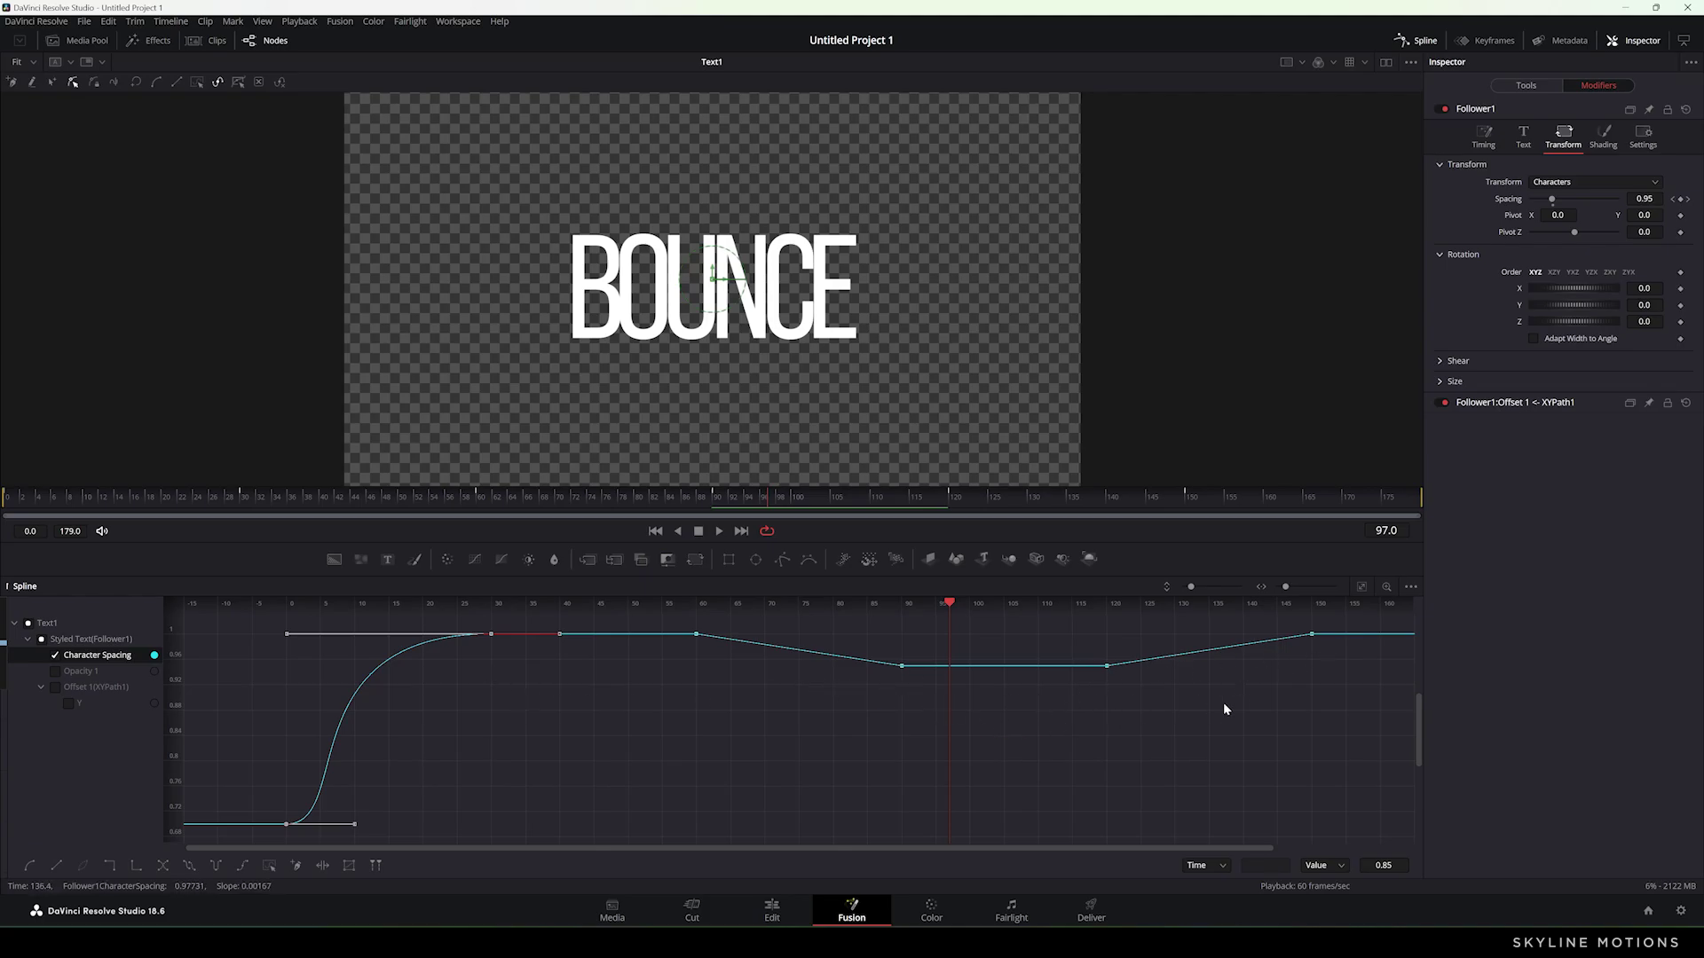
Step: Stretch the eases into the spacing dip and the frame-150 keyframe, then preview the playback
{"action": "left_click_drag", "start_coordinate": [679, 624], "coordinate": [933, 704]}
{"action": "key", "text": "ctrl+z"}
{"action": "left_click_drag", "start_coordinate": [1334, 621], "coordinate": [1074, 689]}
{"action": "key", "text": "ctrl+z"}
{"action": "left_click_drag", "start_coordinate": [948, 603], "coordinate": [897, 601]}
{"action": "key", "text": "ctrl+z"}
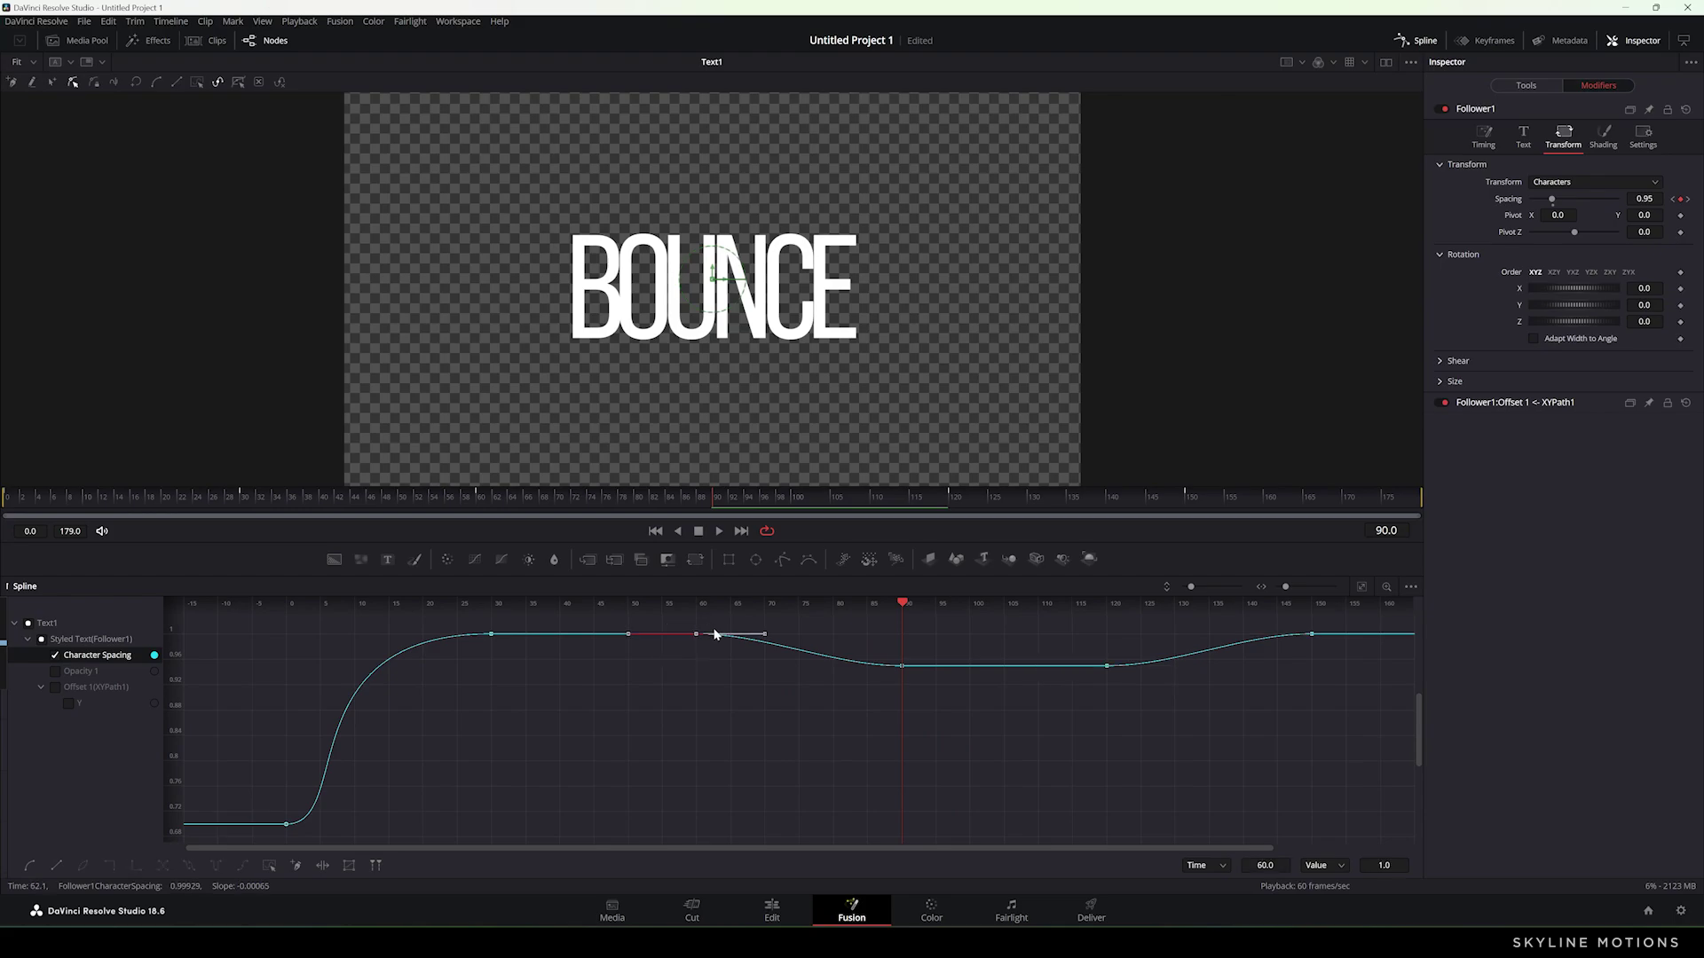
{"action": "left_click_drag", "start_coordinate": [759, 637], "coordinate": [902, 635]}
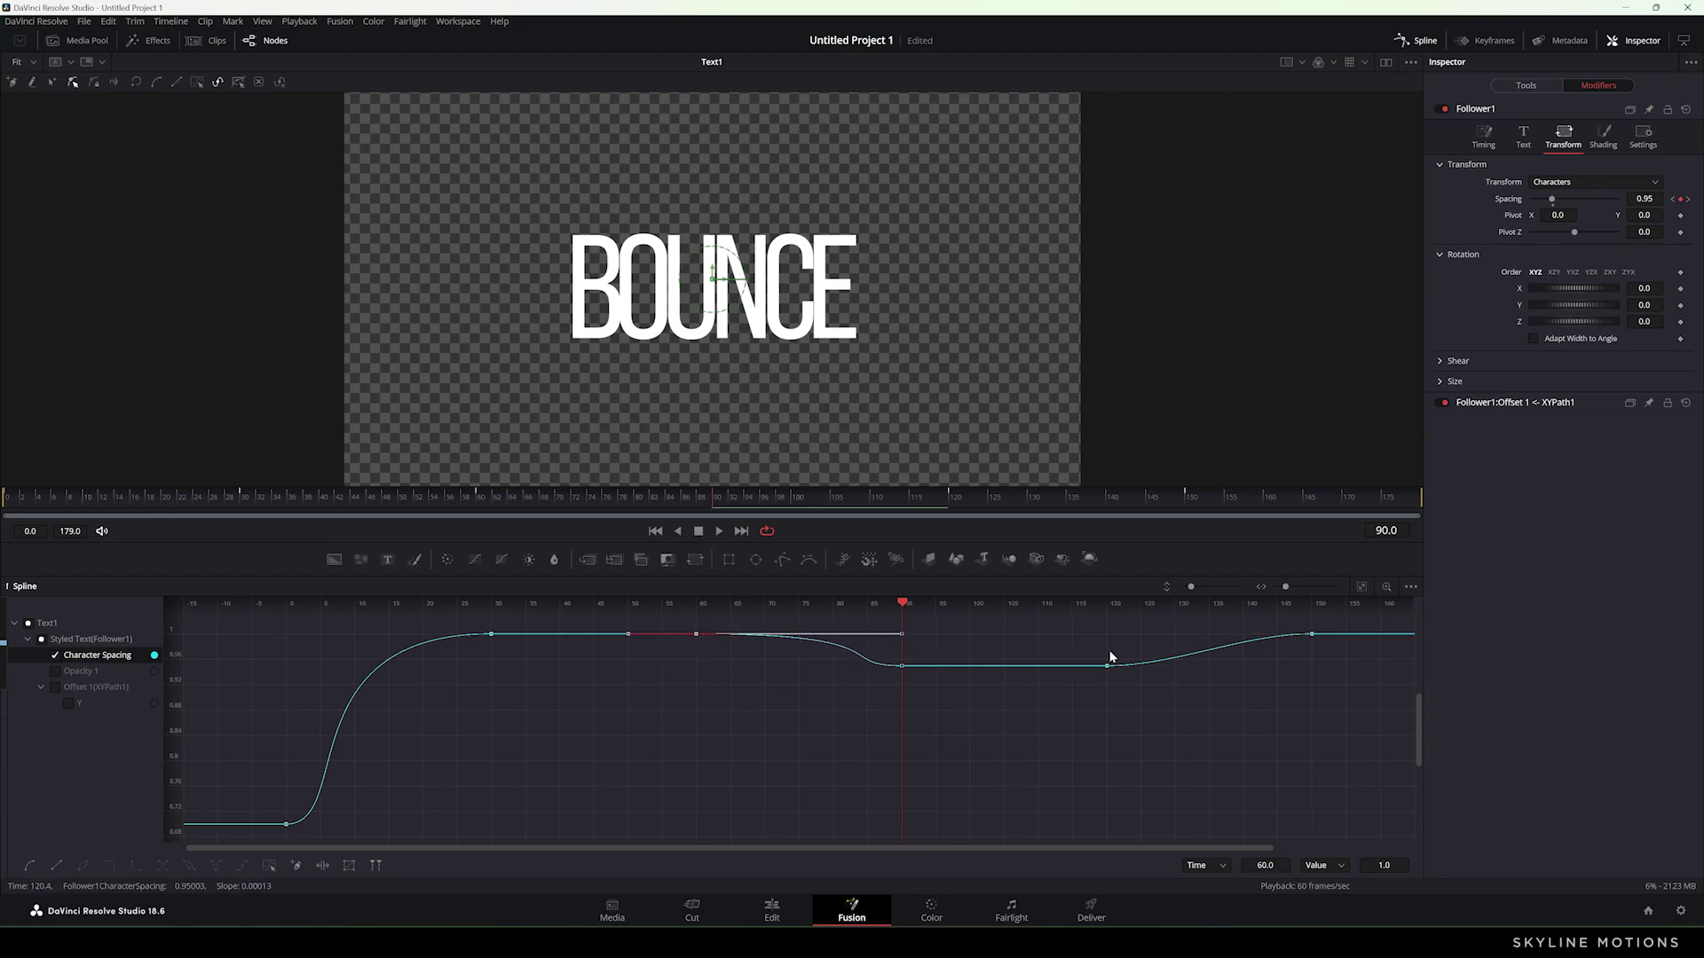
{"action": "left_click", "coordinate": [1311, 634]}
{"action": "left_click_drag", "start_coordinate": [1240, 639], "coordinate": [1104, 639]}
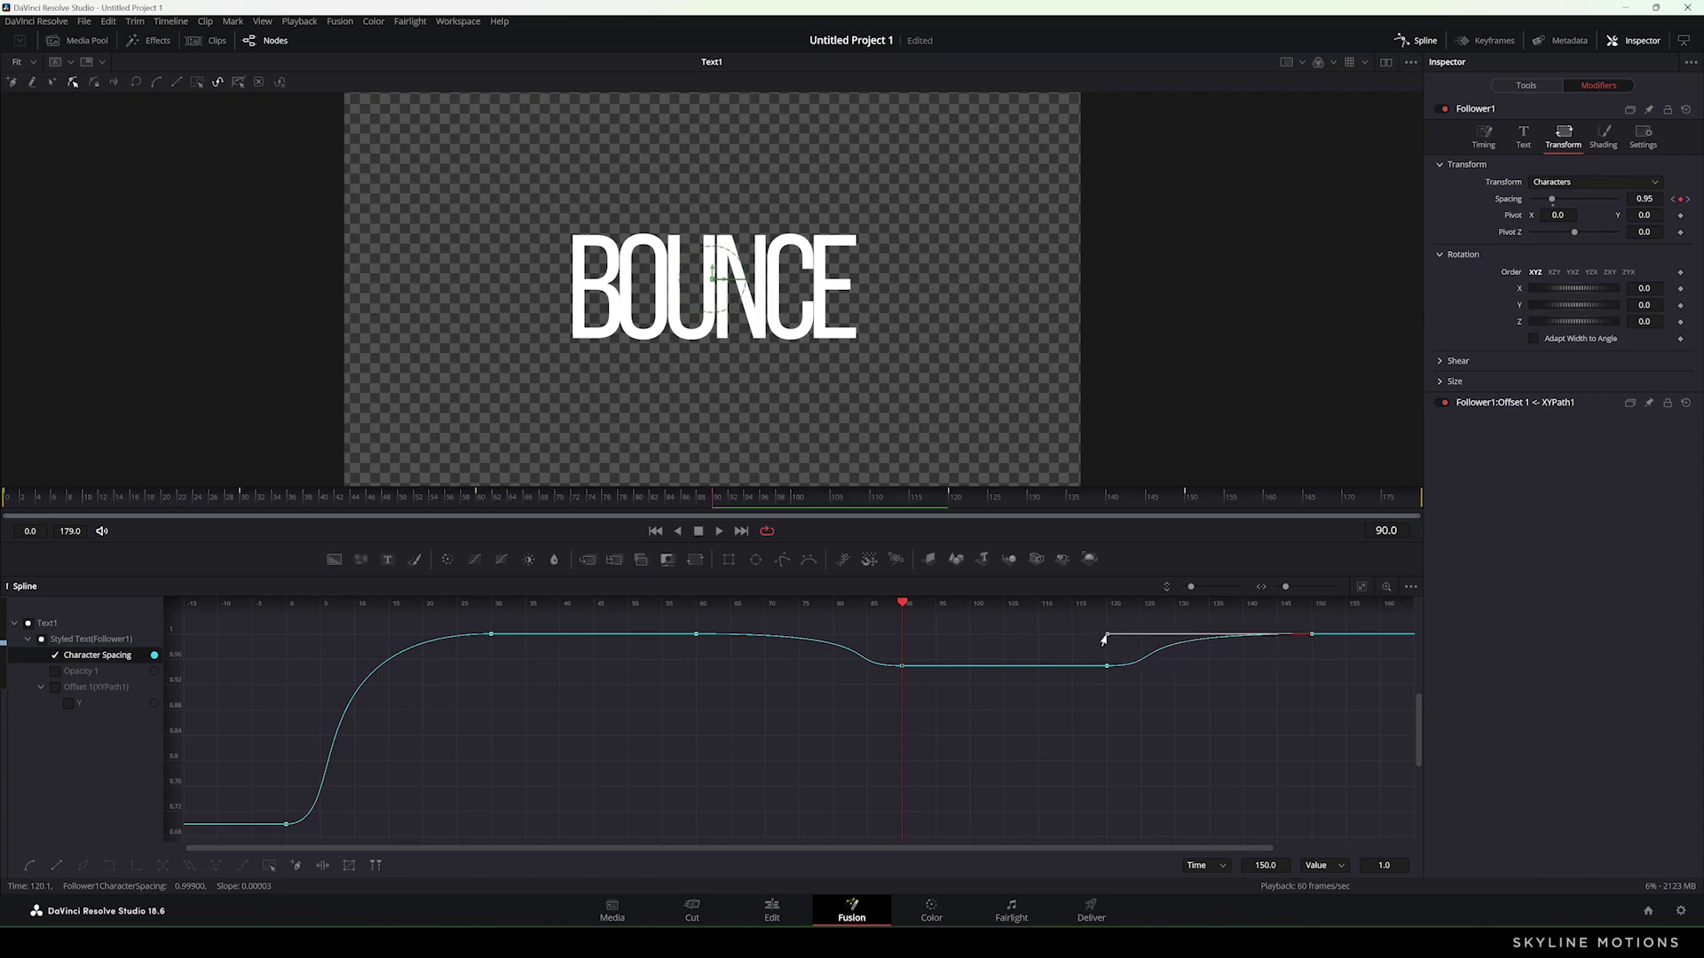
{"action": "left_click", "coordinate": [1130, 717]}
{"action": "key", "text": "space"}
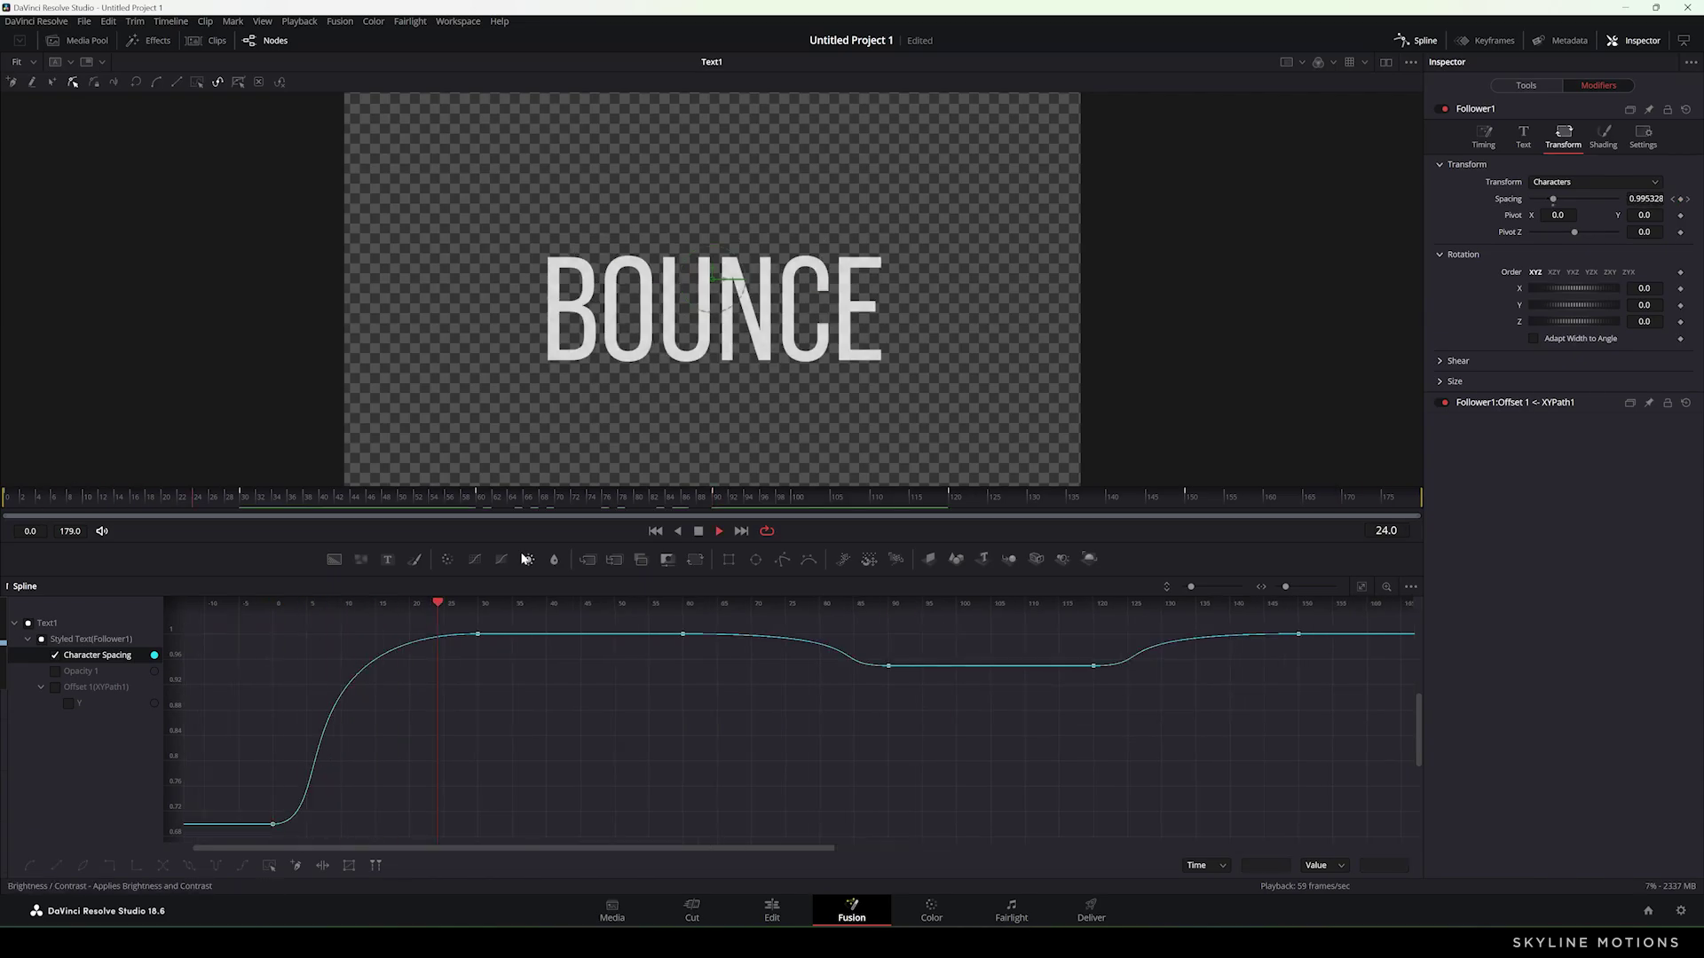
{"action": "key", "text": "space"}
Step: Swap to the Opacity 1 curve and smooth both keyframes with a long fade-in ease
{"action": "left_click", "coordinate": [56, 655]}
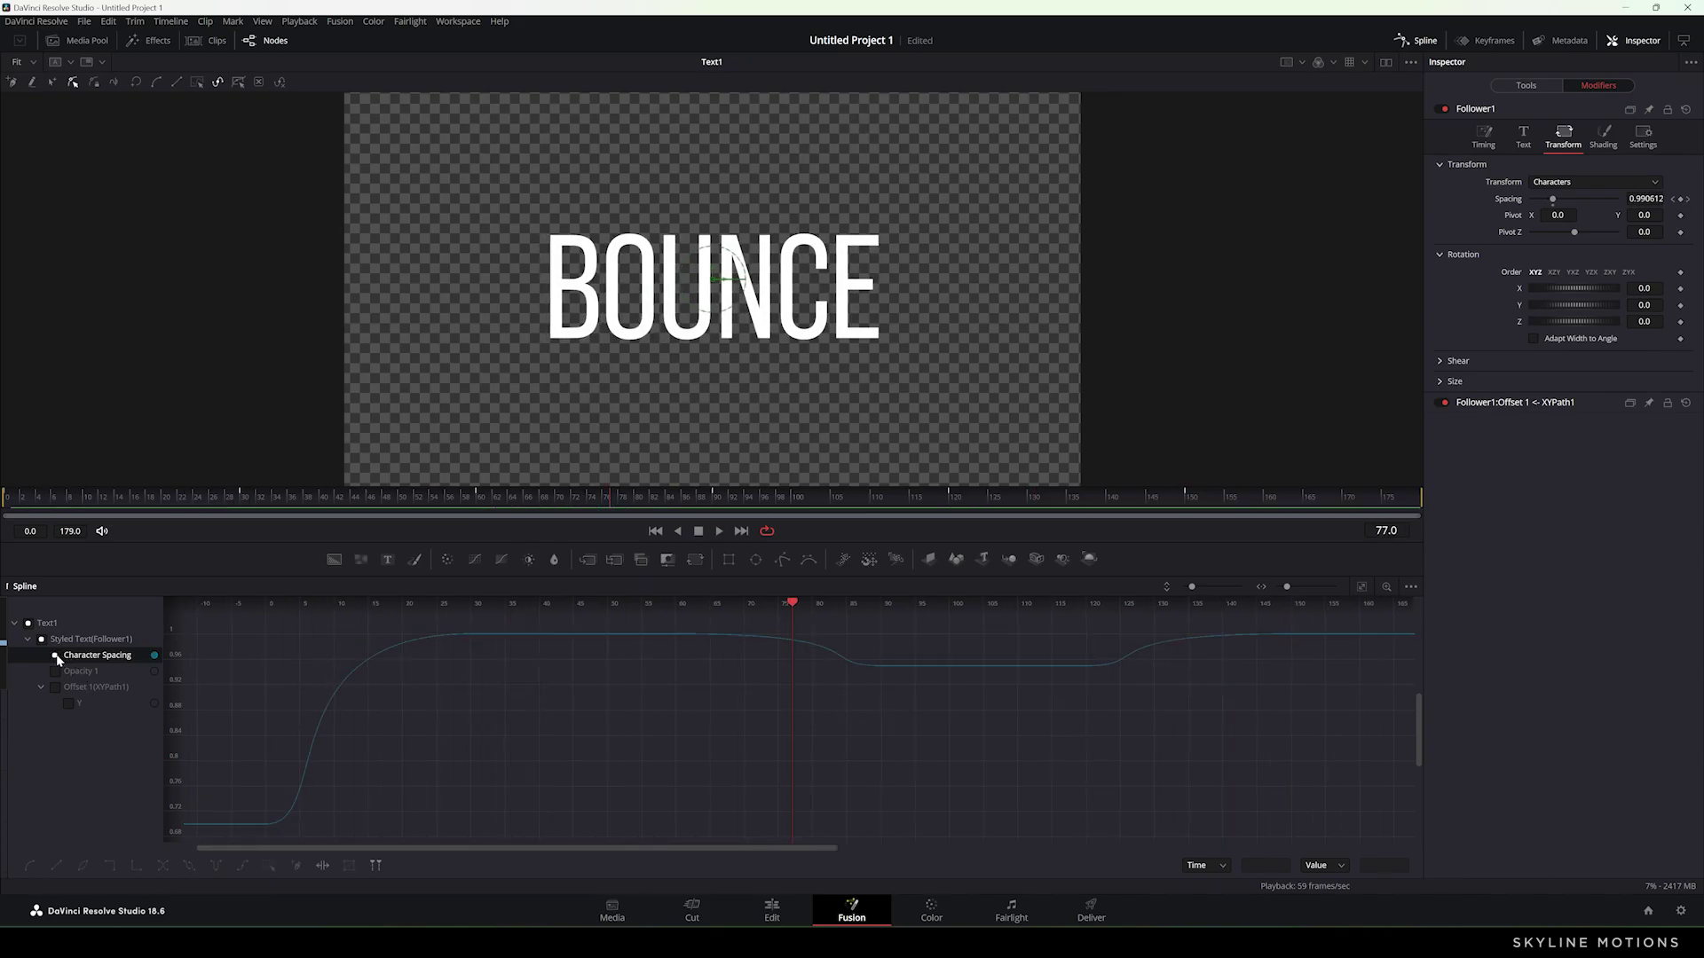
{"action": "left_click", "coordinate": [56, 672]}
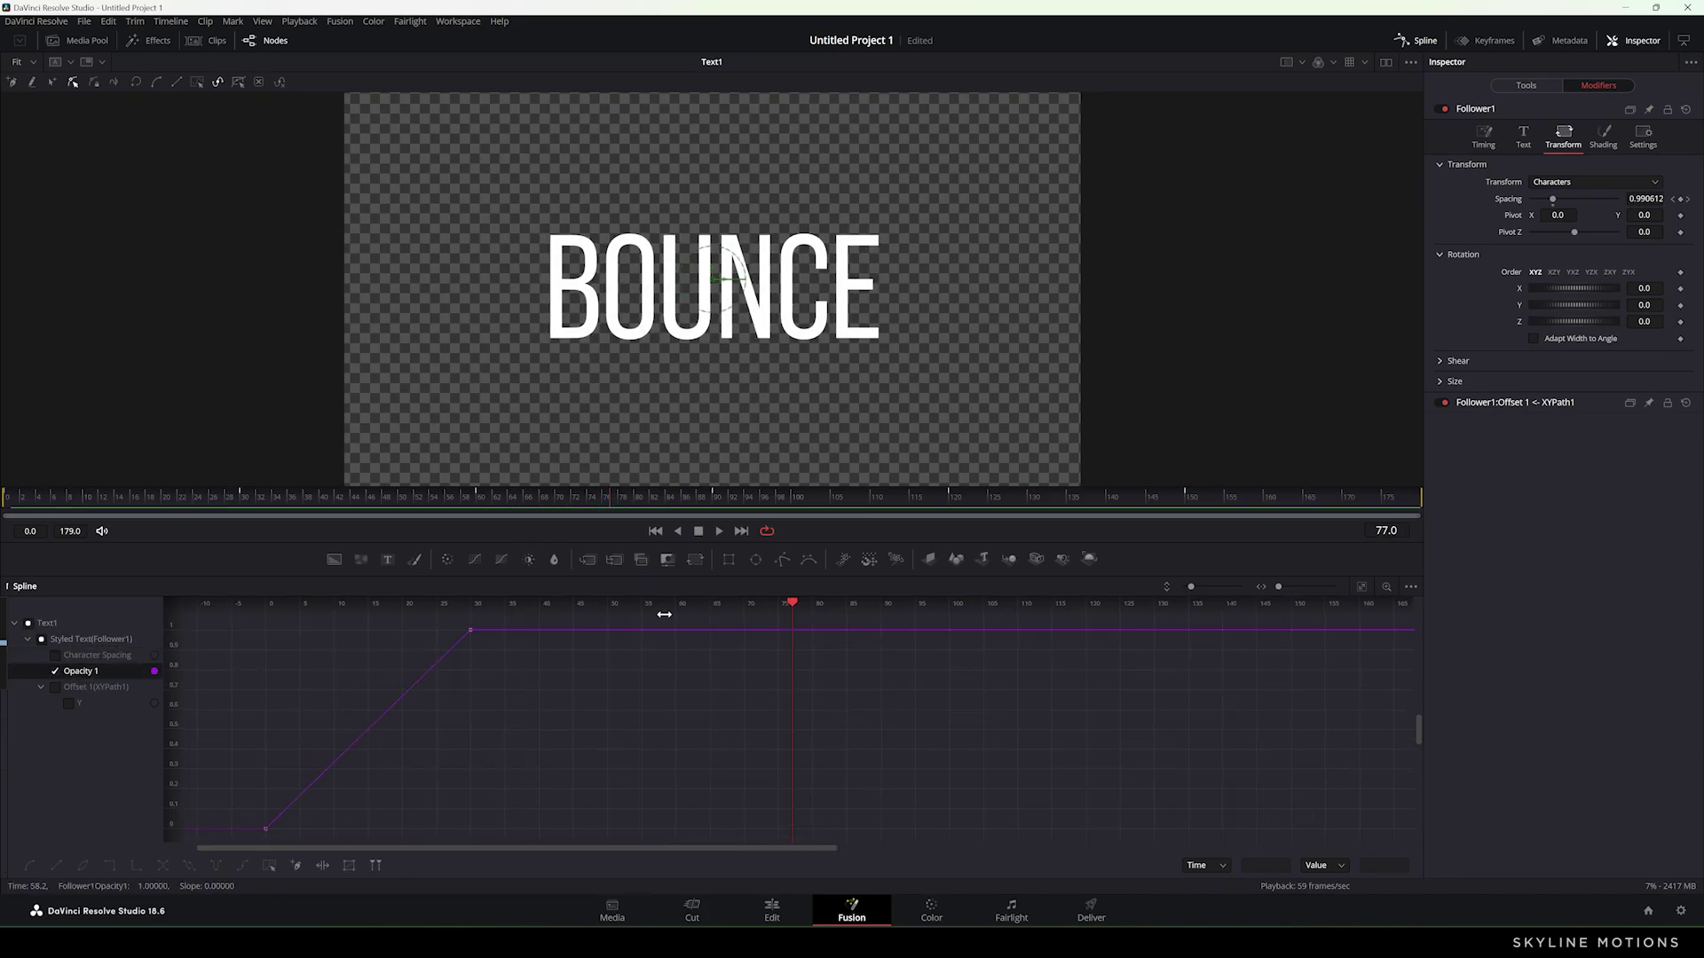
{"action": "left_click_drag", "start_coordinate": [480, 630], "coordinate": [247, 841]}
{"action": "key", "text": "s"}
{"action": "left_click_drag", "start_coordinate": [404, 637], "coordinate": [265, 635]}
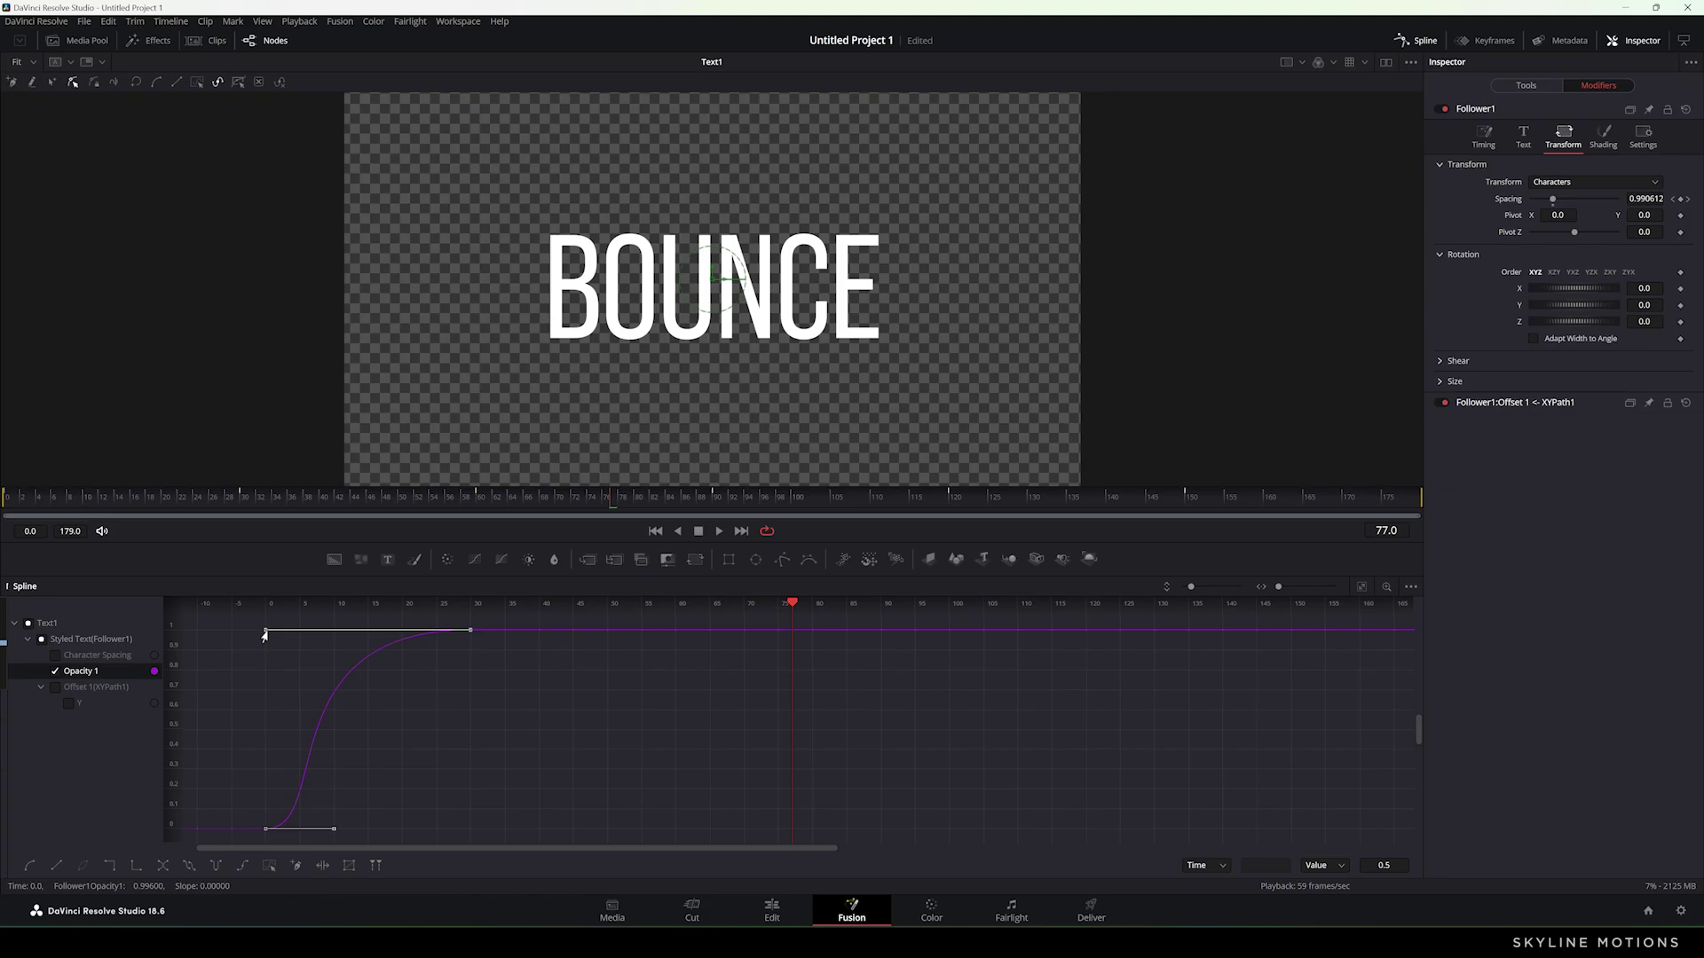
Step: Smooth the Offset 1 Y keyframes so the rise from -0.5 settles gradually at 0.0, then preview
{"action": "left_click", "coordinate": [56, 672]}
{"action": "left_click", "coordinate": [55, 688]}
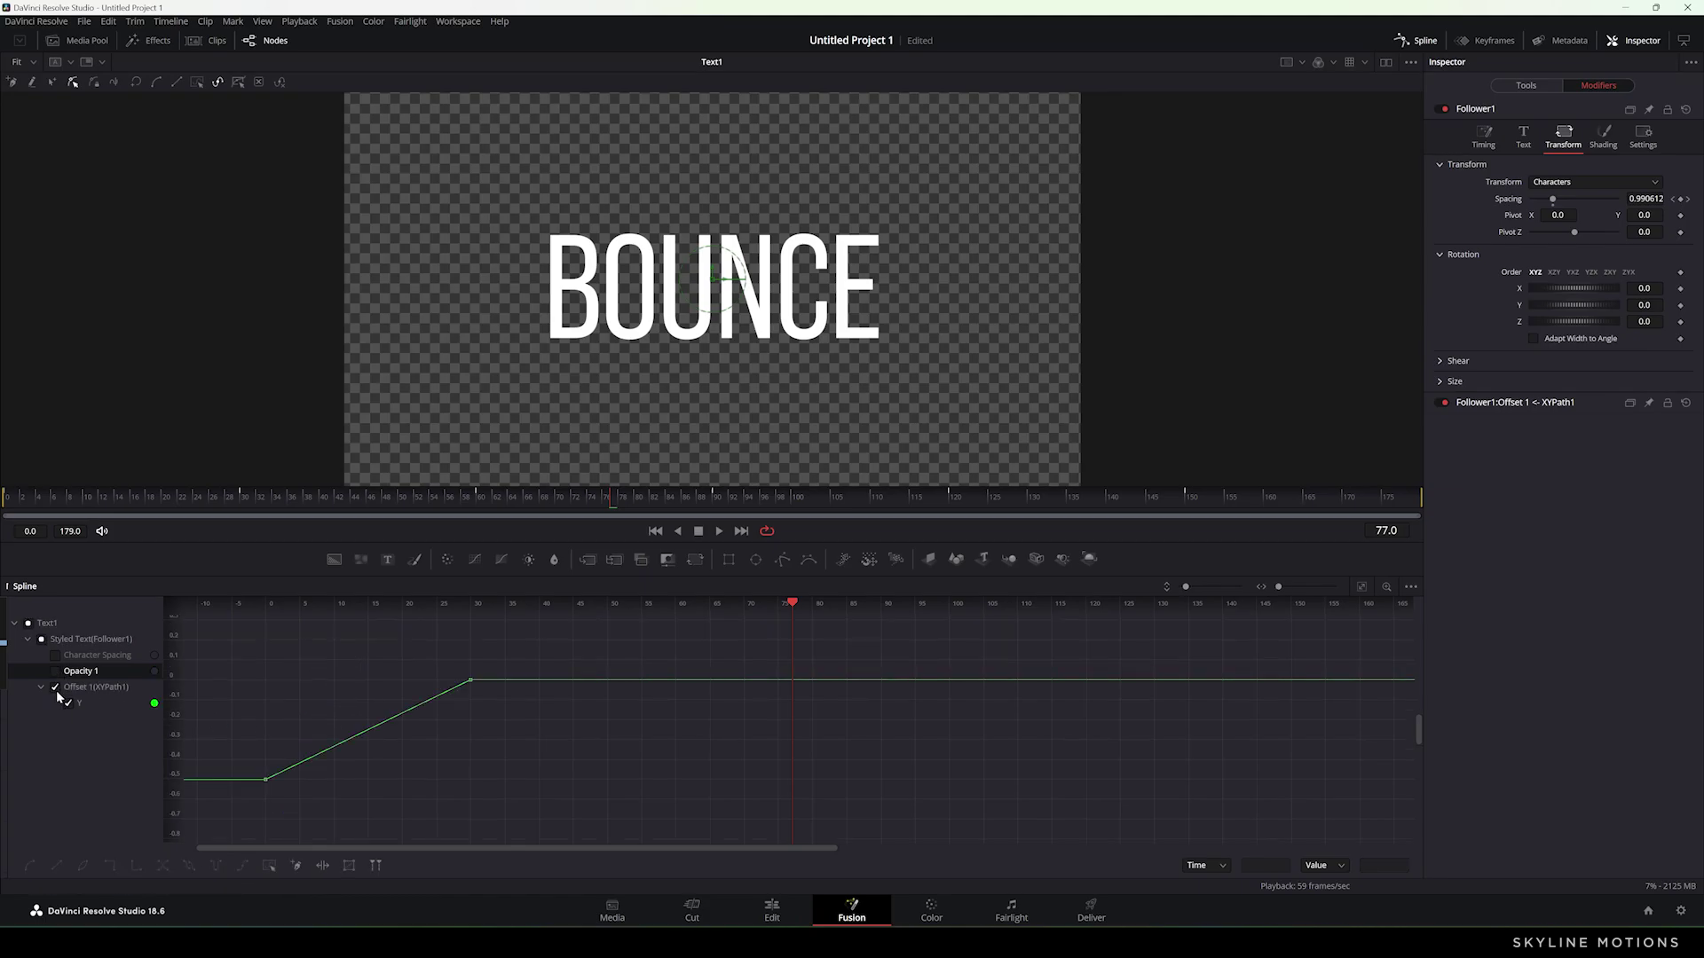
{"action": "left_click", "coordinate": [1361, 587]}
{"action": "left_click_drag", "start_coordinate": [757, 752], "coordinate": [271, 834]}
{"action": "key", "text": "shift+s"}
{"action": "left_click_drag", "start_coordinate": [970, 636], "coordinate": [283, 641]}
{"action": "left_click", "coordinate": [845, 730]}
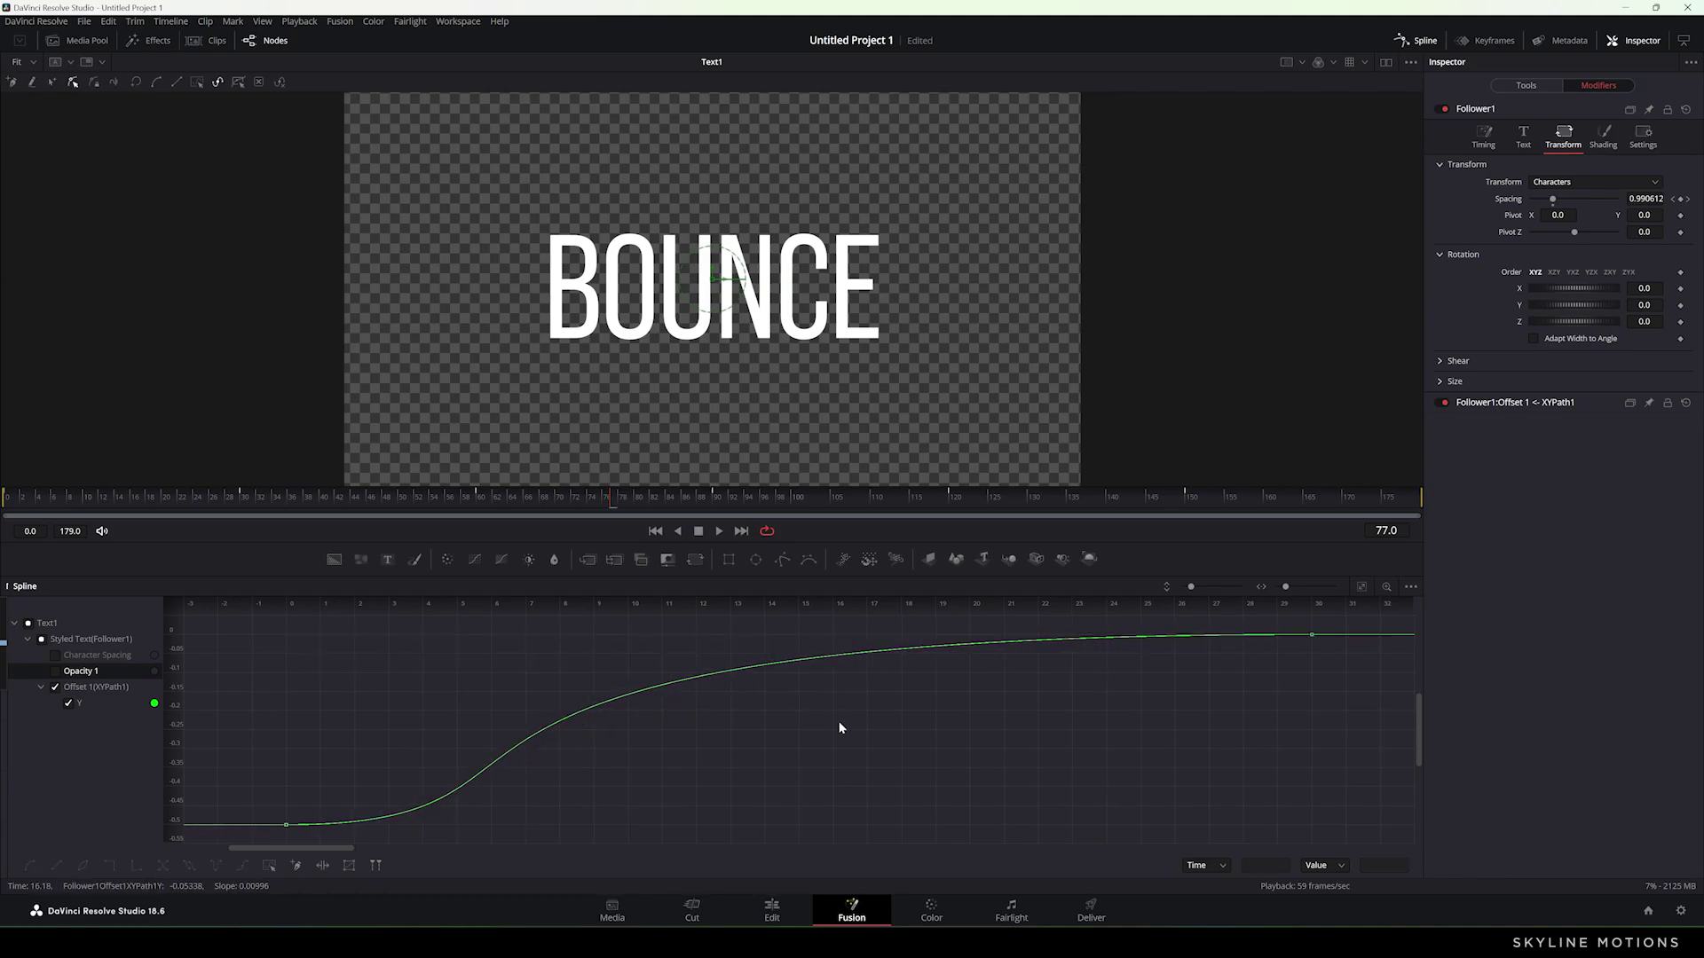
{"action": "key", "text": "space"}
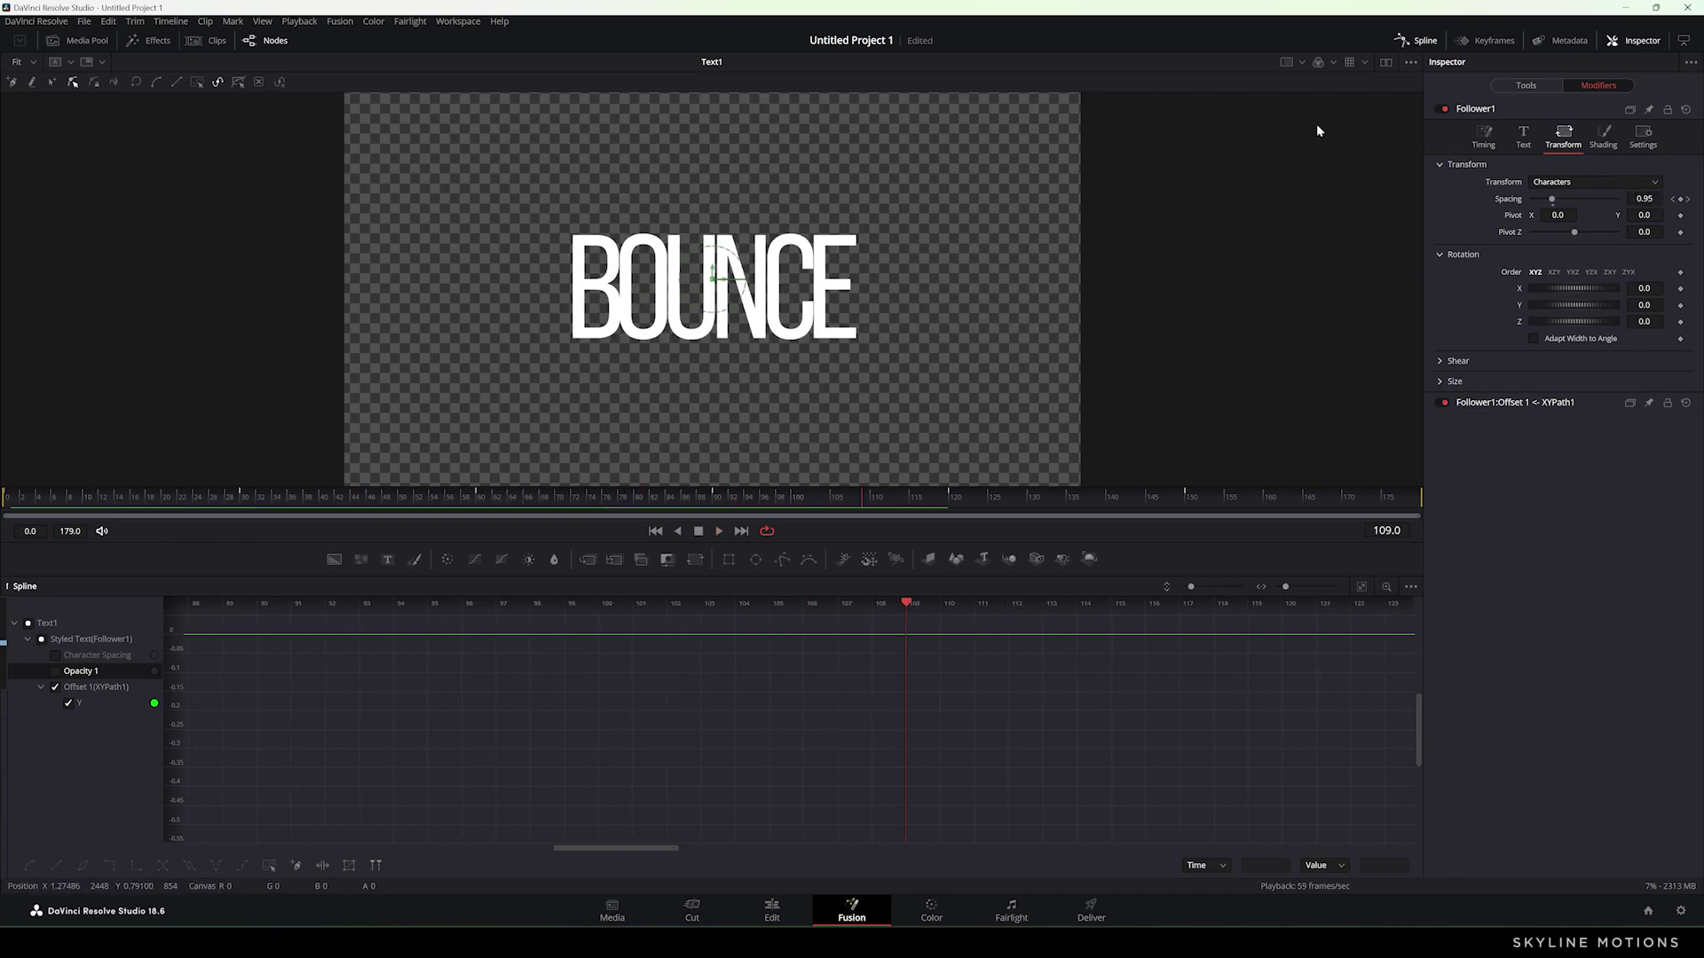
Step: Set Follower1's Timing Delay to 5.0 and play BOUNCE from the first frame
{"action": "left_click", "coordinate": [1424, 43]}
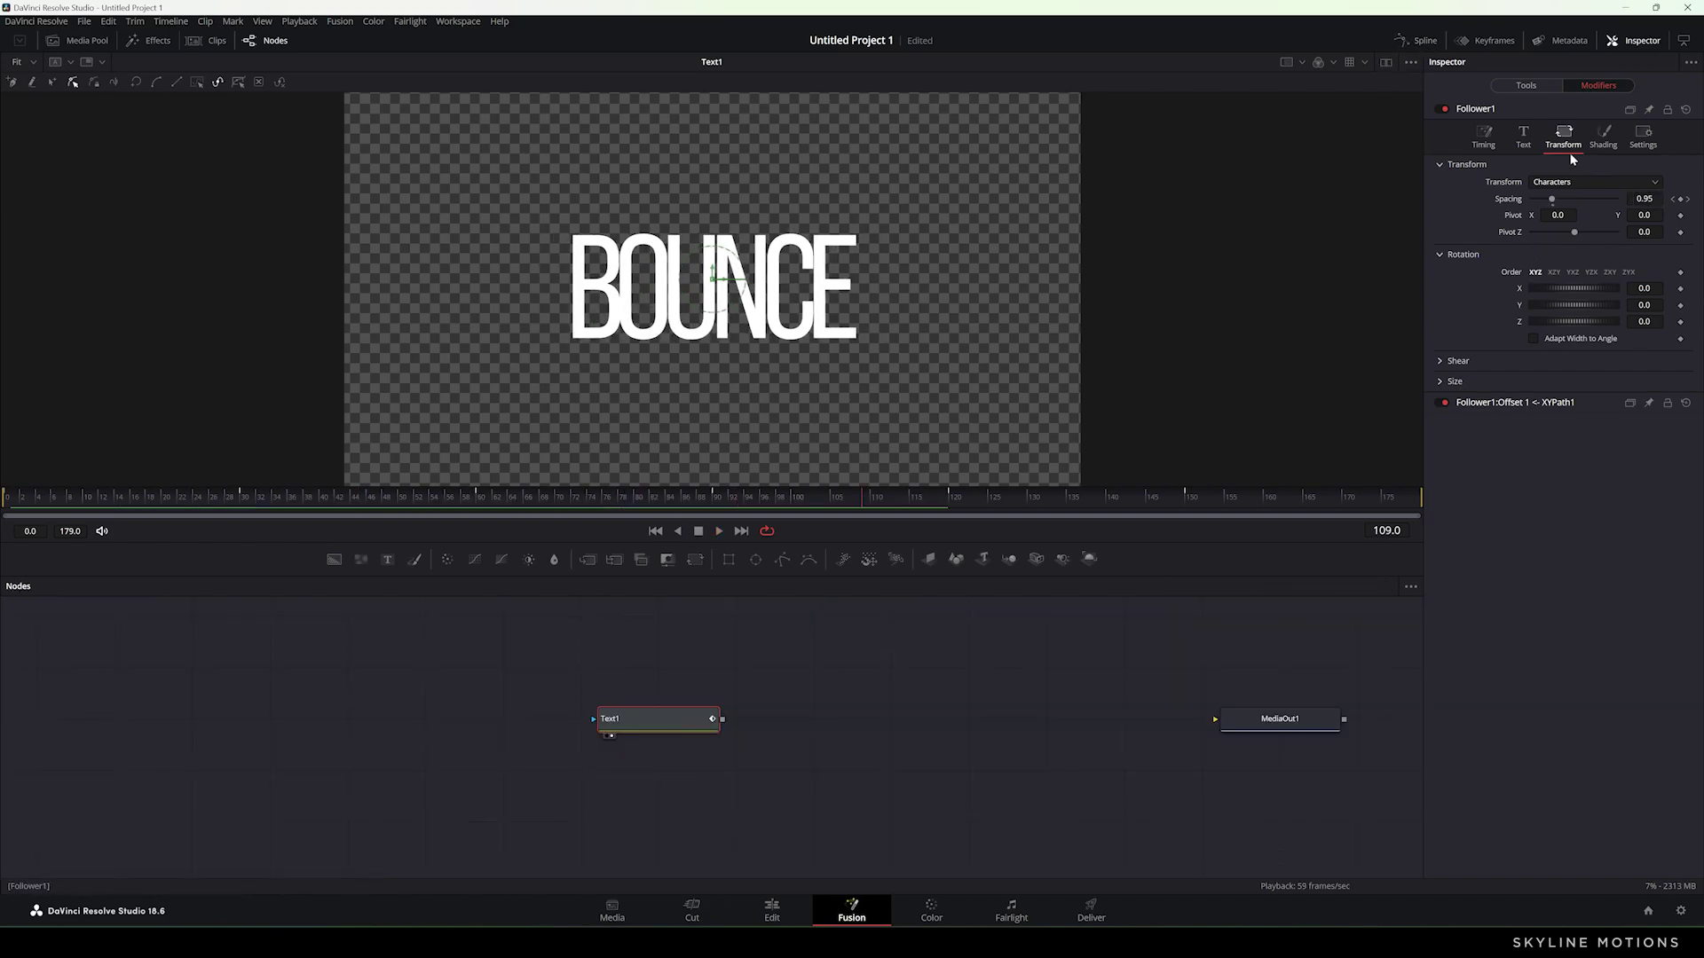
{"action": "left_click", "coordinate": [1490, 145]}
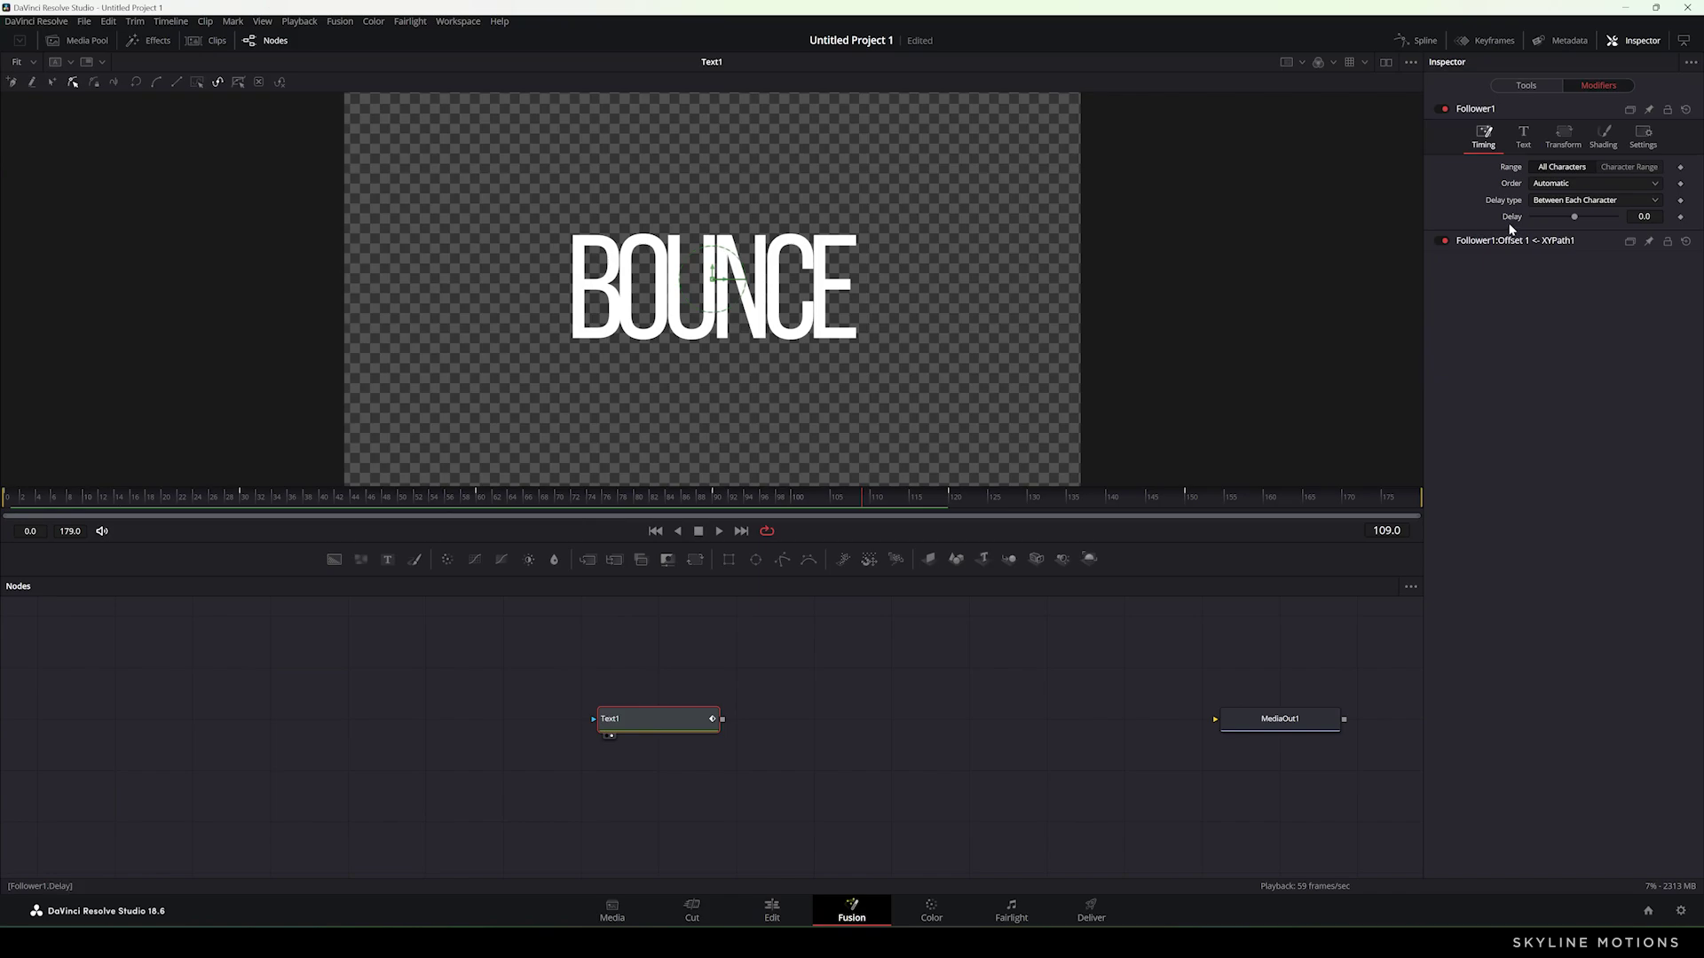
{"action": "left_click_drag", "start_coordinate": [1574, 216], "coordinate": [1581, 217]}
{"action": "left_click", "coordinate": [1644, 217]}
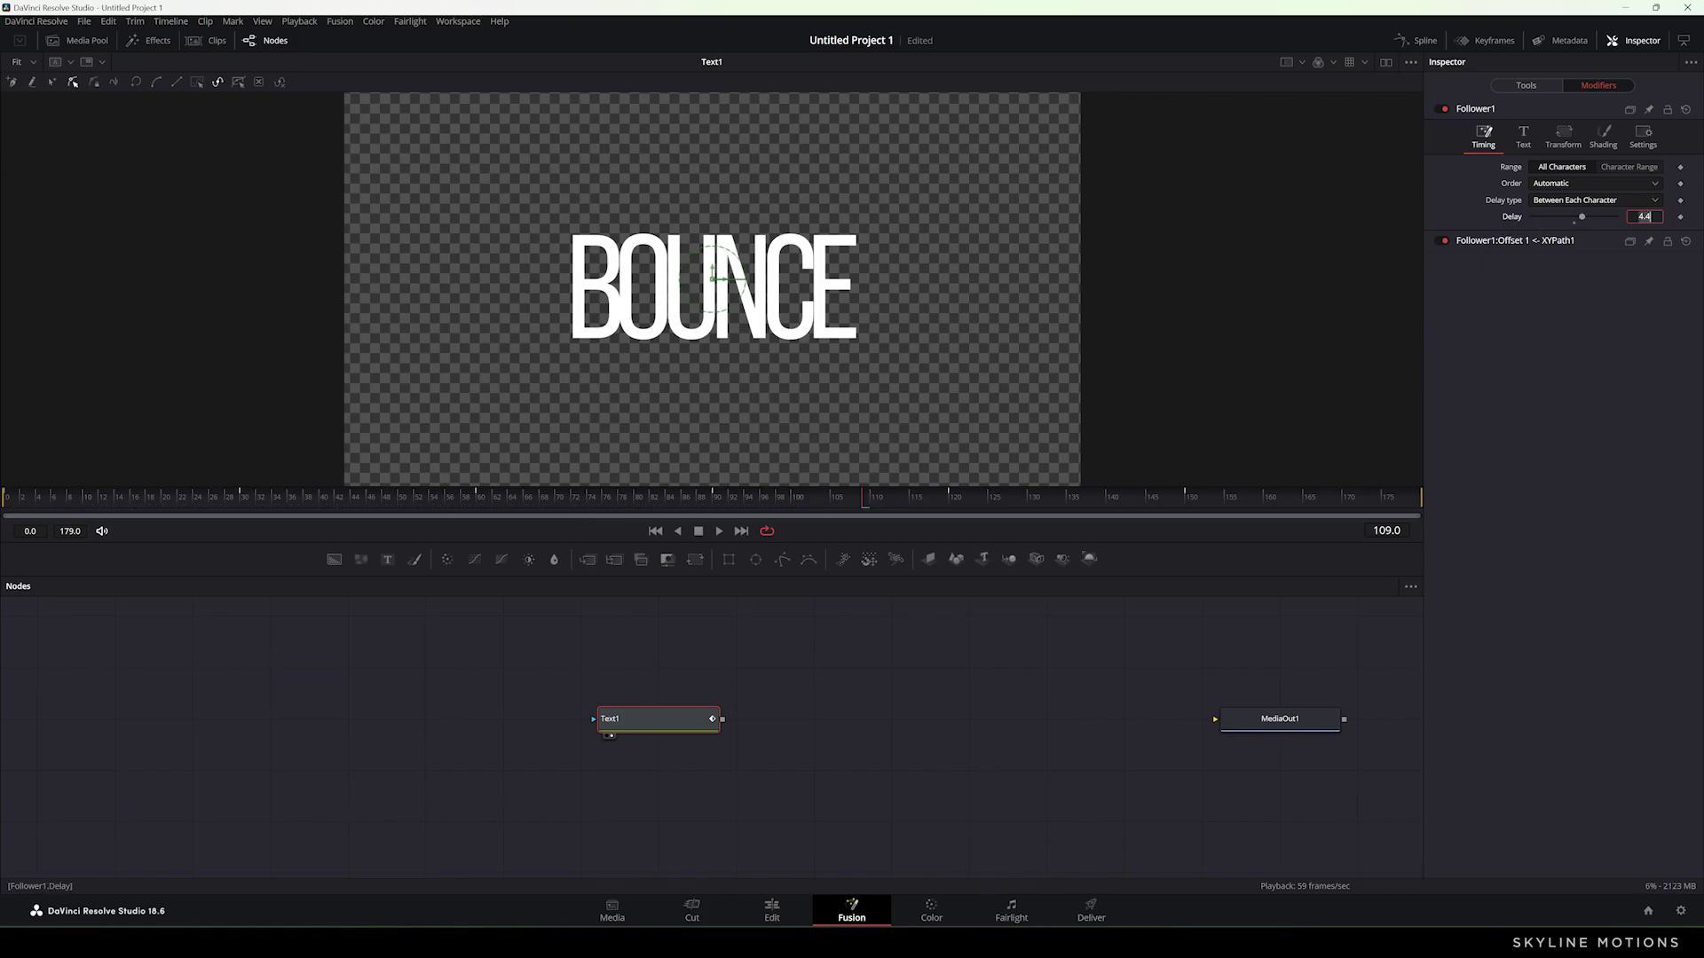
{"action": "key", "text": "Return"}
{"action": "left_click", "coordinate": [655, 531]}
{"action": "left_click", "coordinate": [719, 530]}
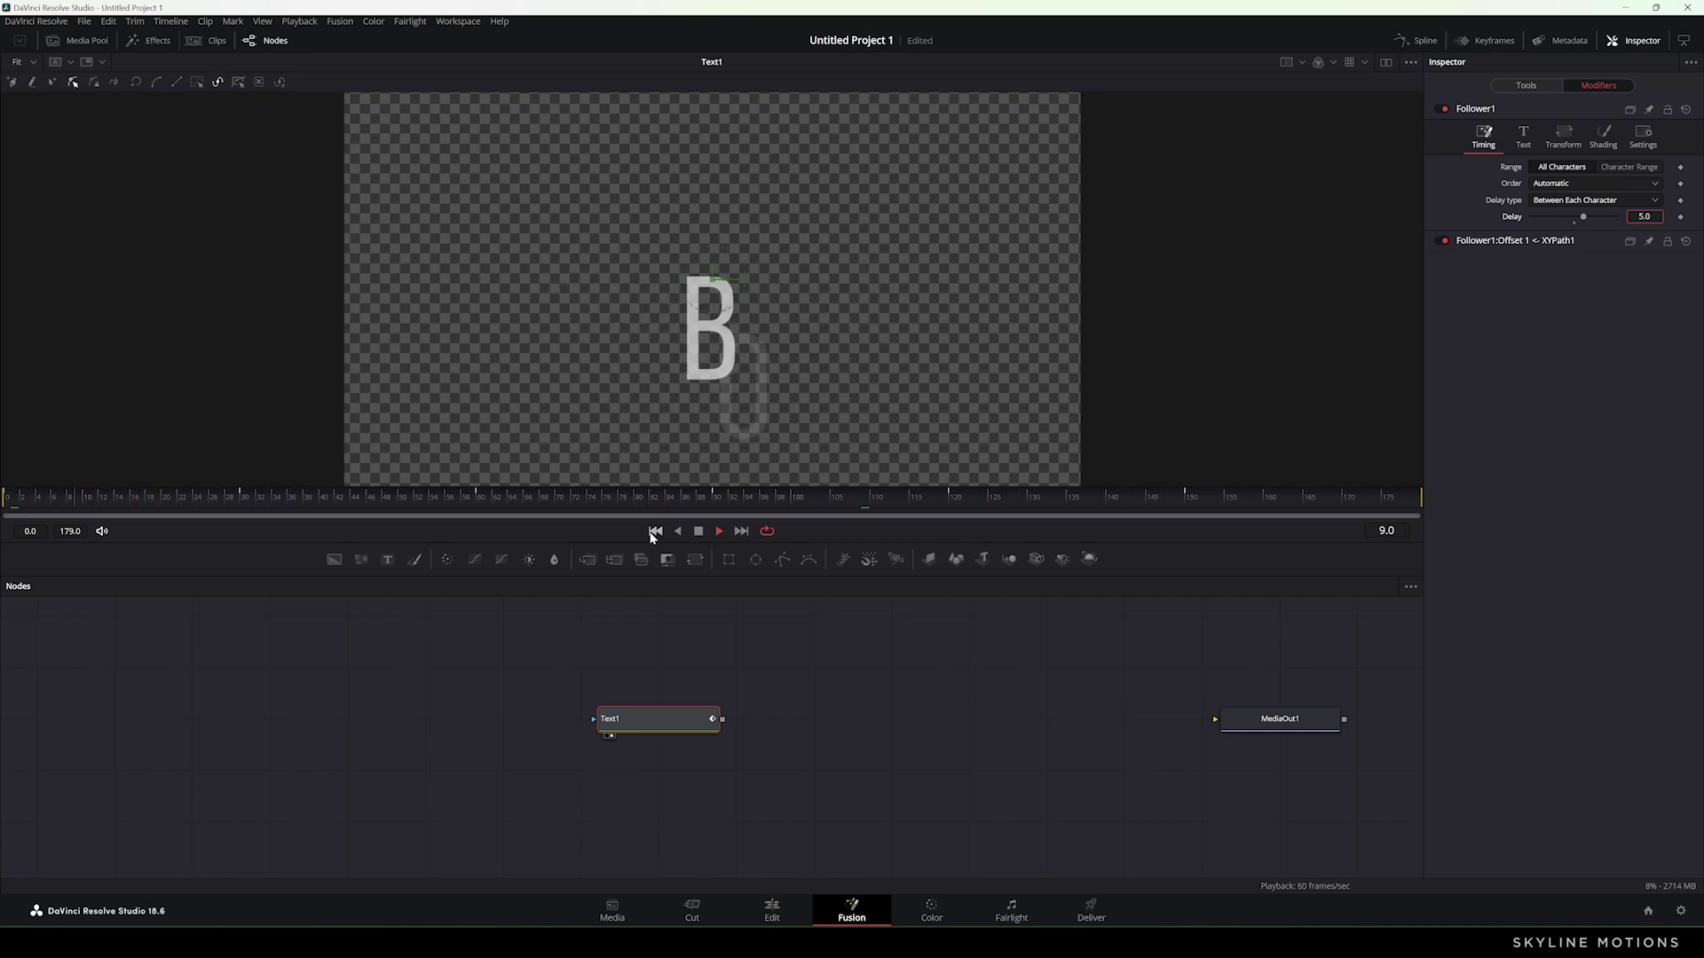
{"action": "left_click", "coordinate": [698, 531]}
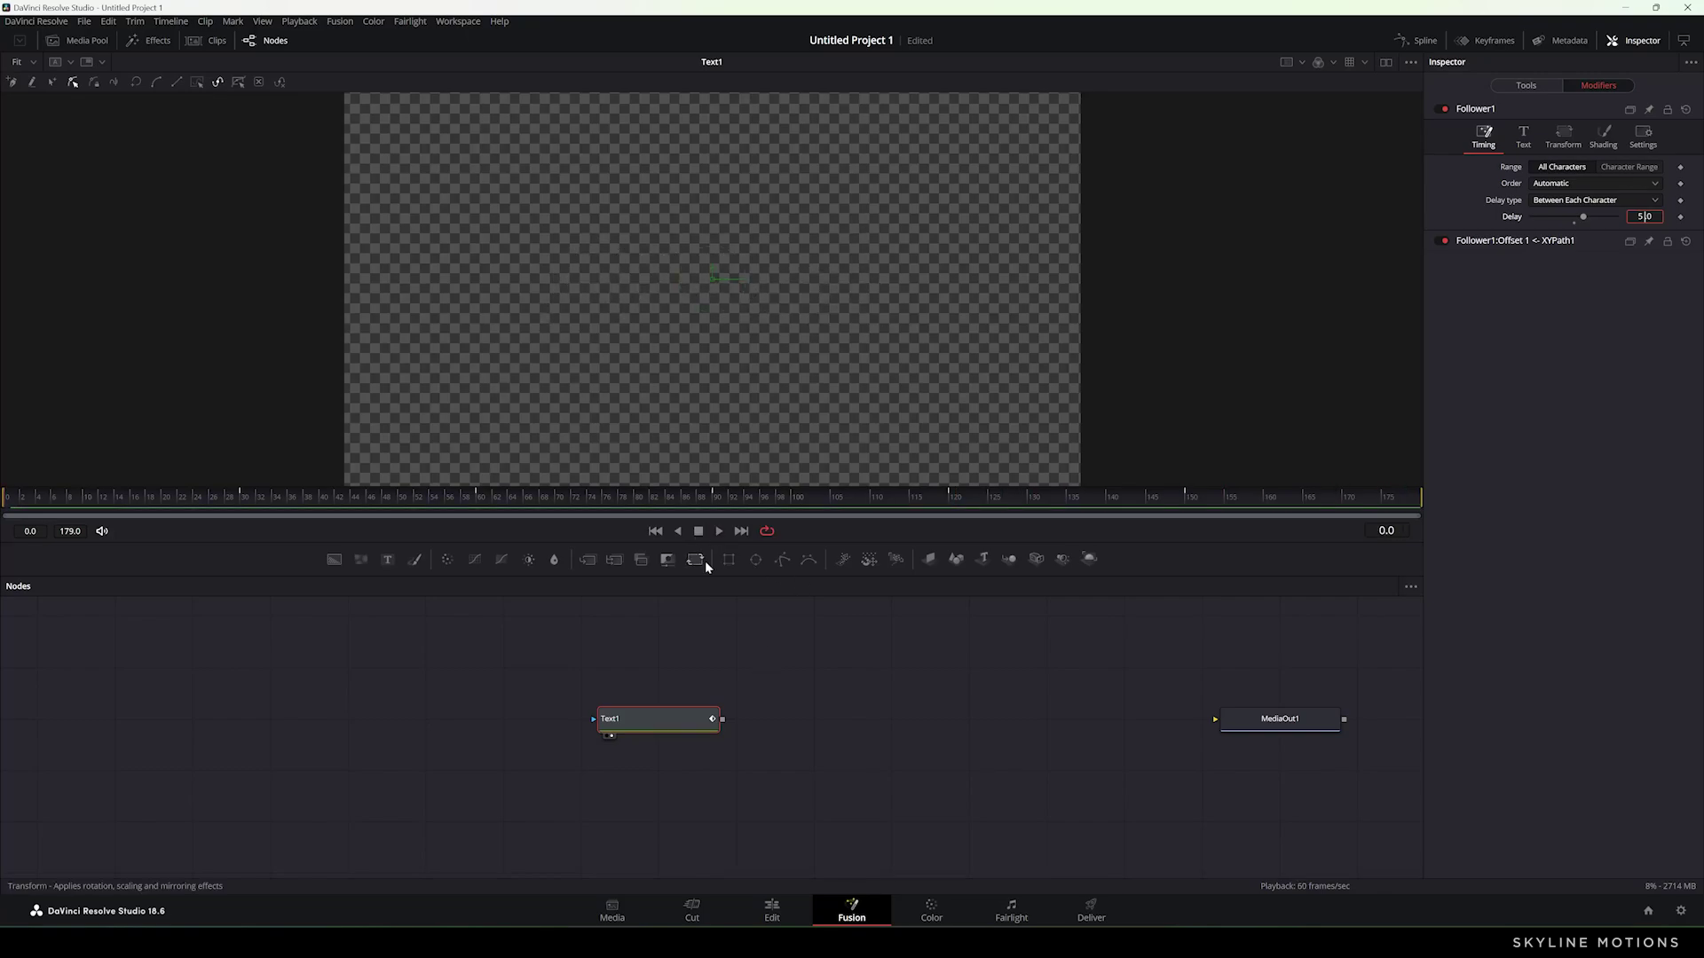
{"action": "left_click_drag", "start_coordinate": [806, 727], "coordinate": [769, 733]}
Step: Add a Motion Blur node after Text1 via the quick tool search
{"action": "left_click", "coordinate": [653, 726]}
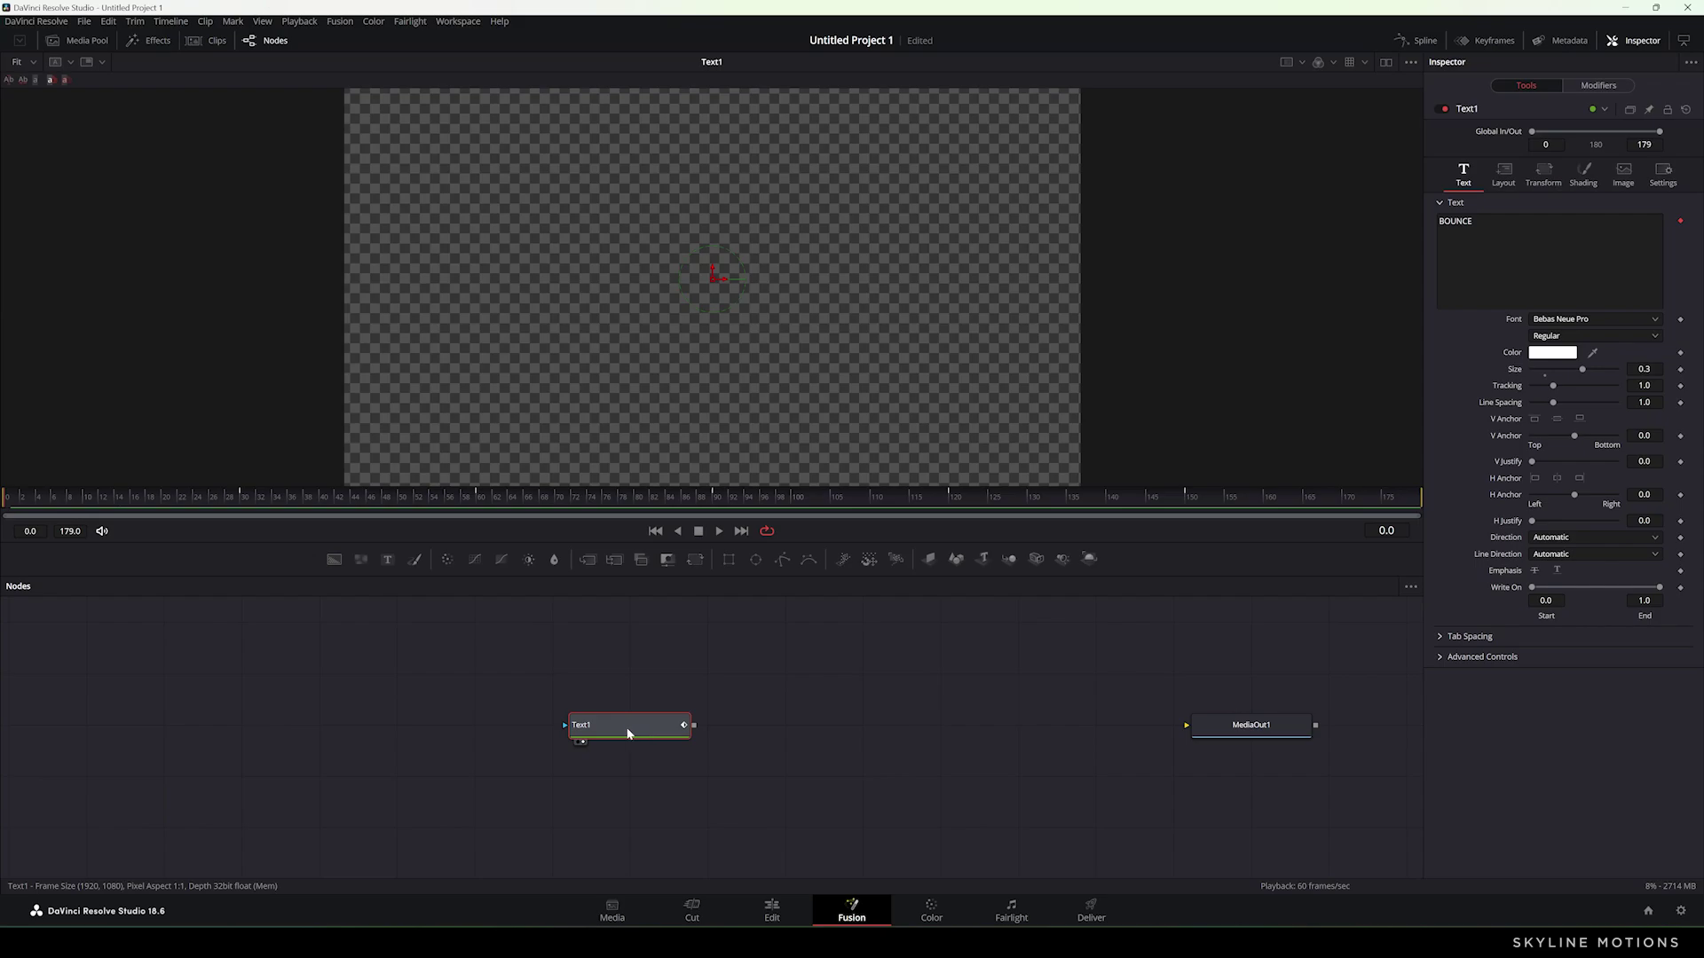
{"action": "key", "text": "ctrl+space"}
{"action": "type", "text": "Motion Blur"}
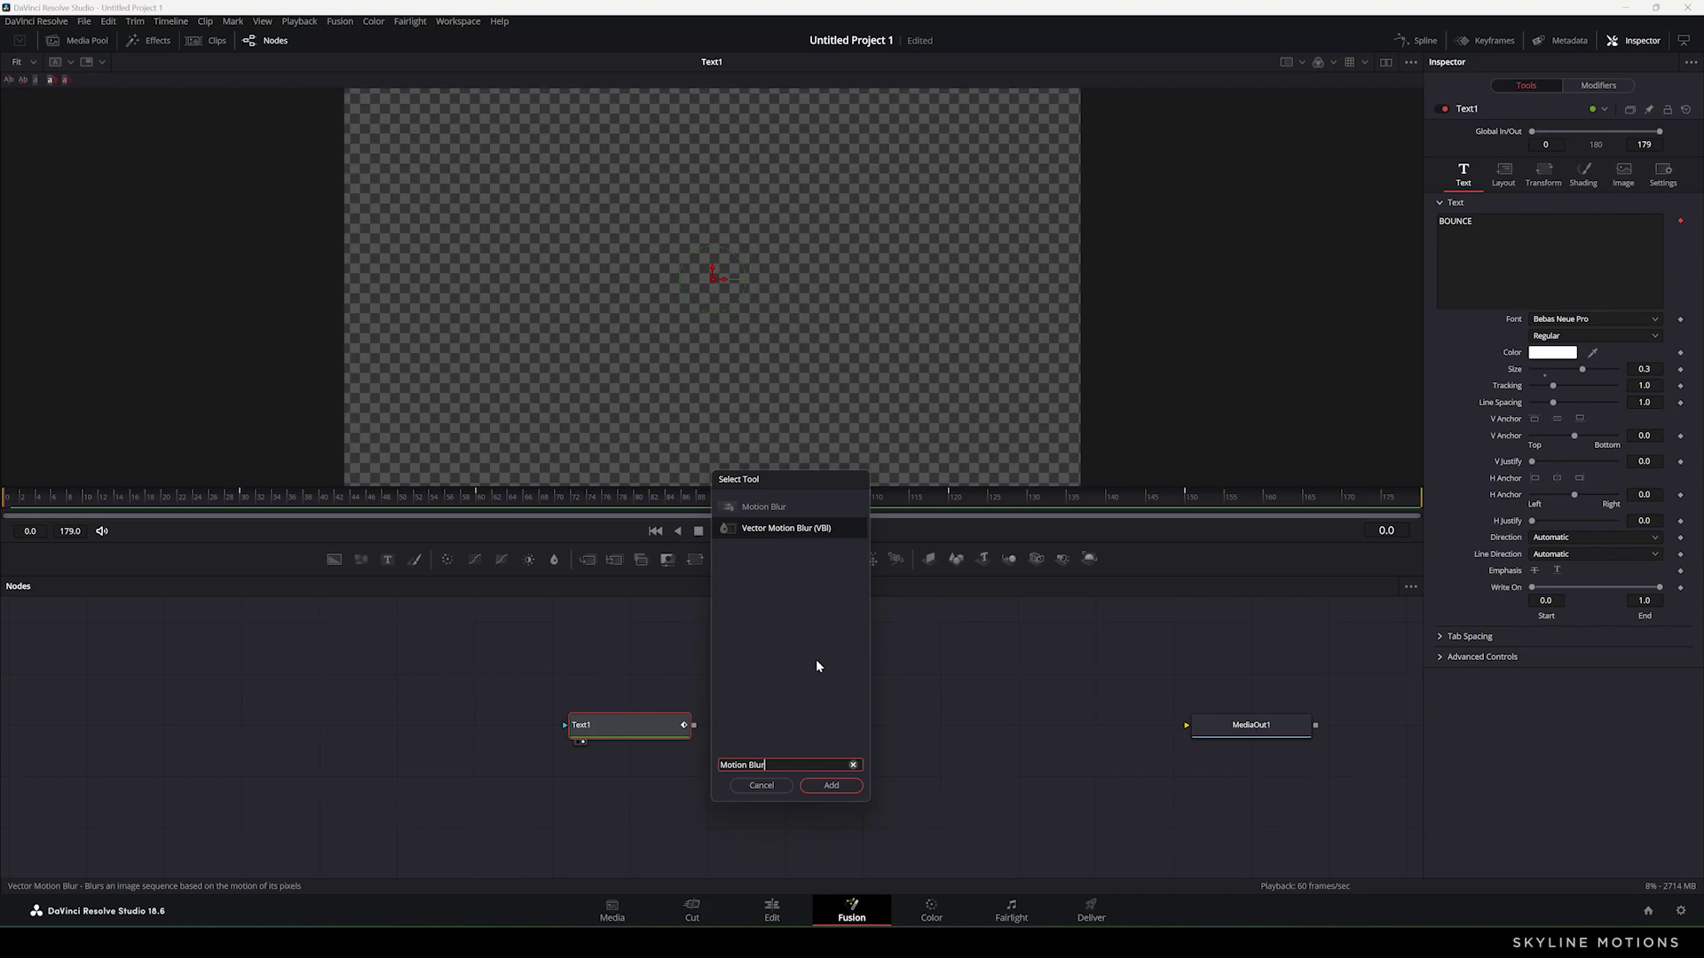
{"action": "left_click", "coordinate": [771, 510]}
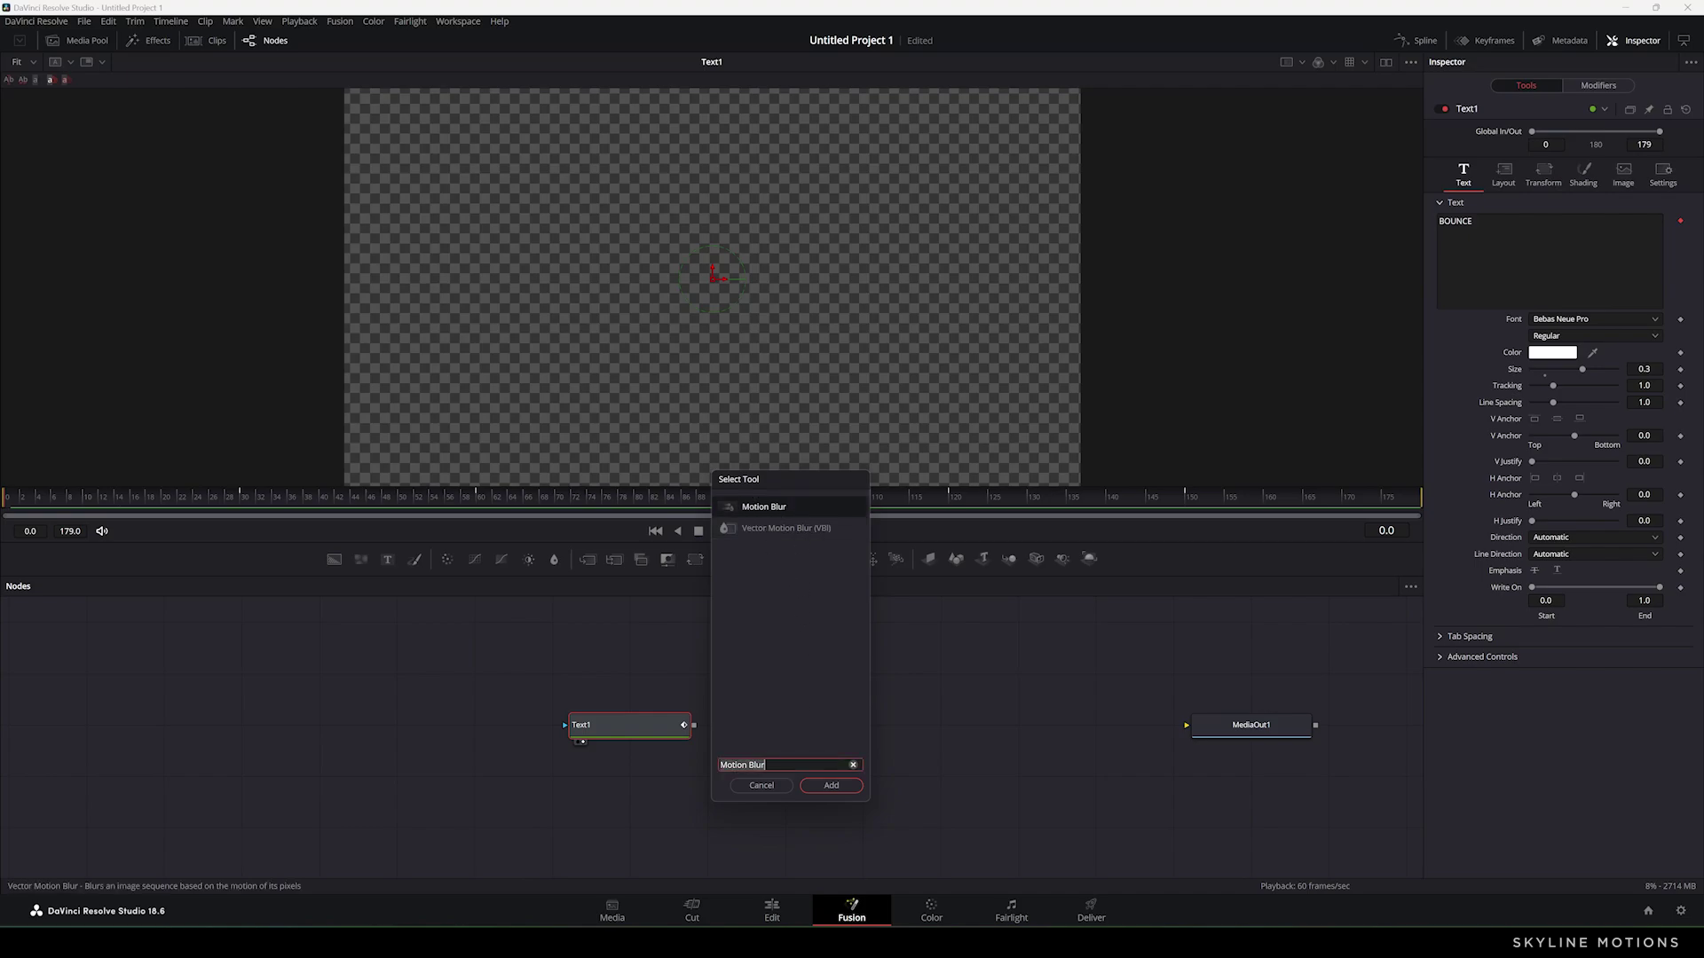
{"action": "left_click", "coordinate": [831, 787]}
{"action": "key", "text": "1"}
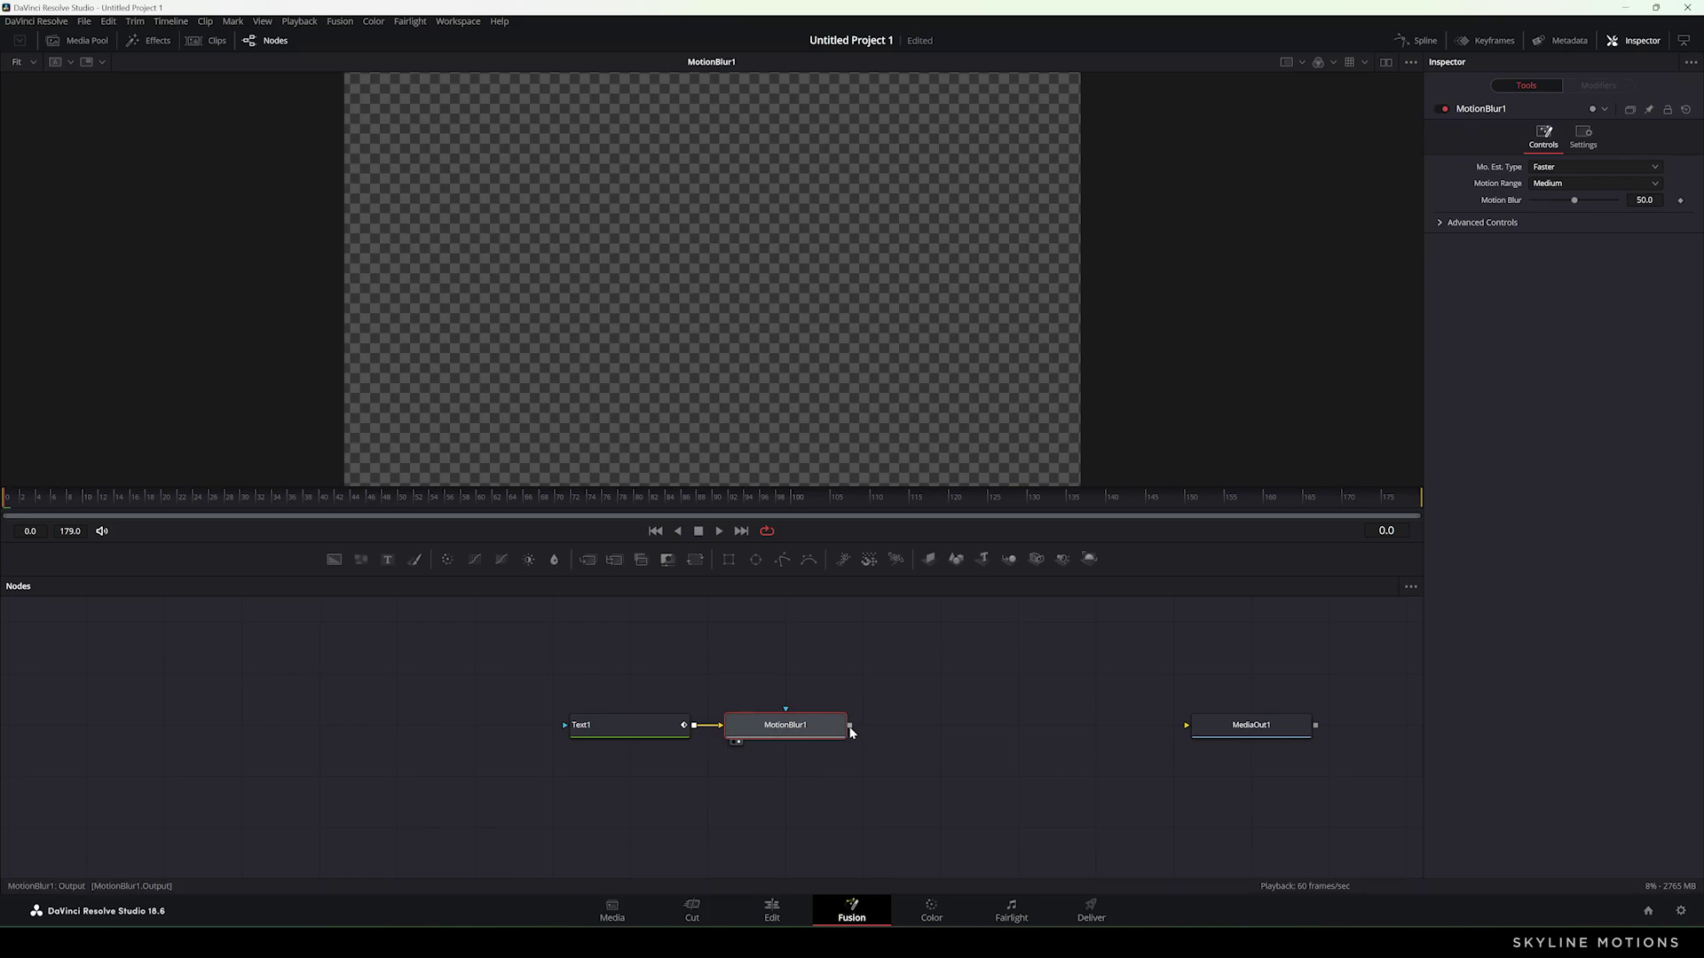
Step: Connect MotionBlur1 to MediaOut1 and play the BOUNCE clip on the Edit timeline
{"action": "left_click_drag", "start_coordinate": [850, 725], "coordinate": [1099, 734]}
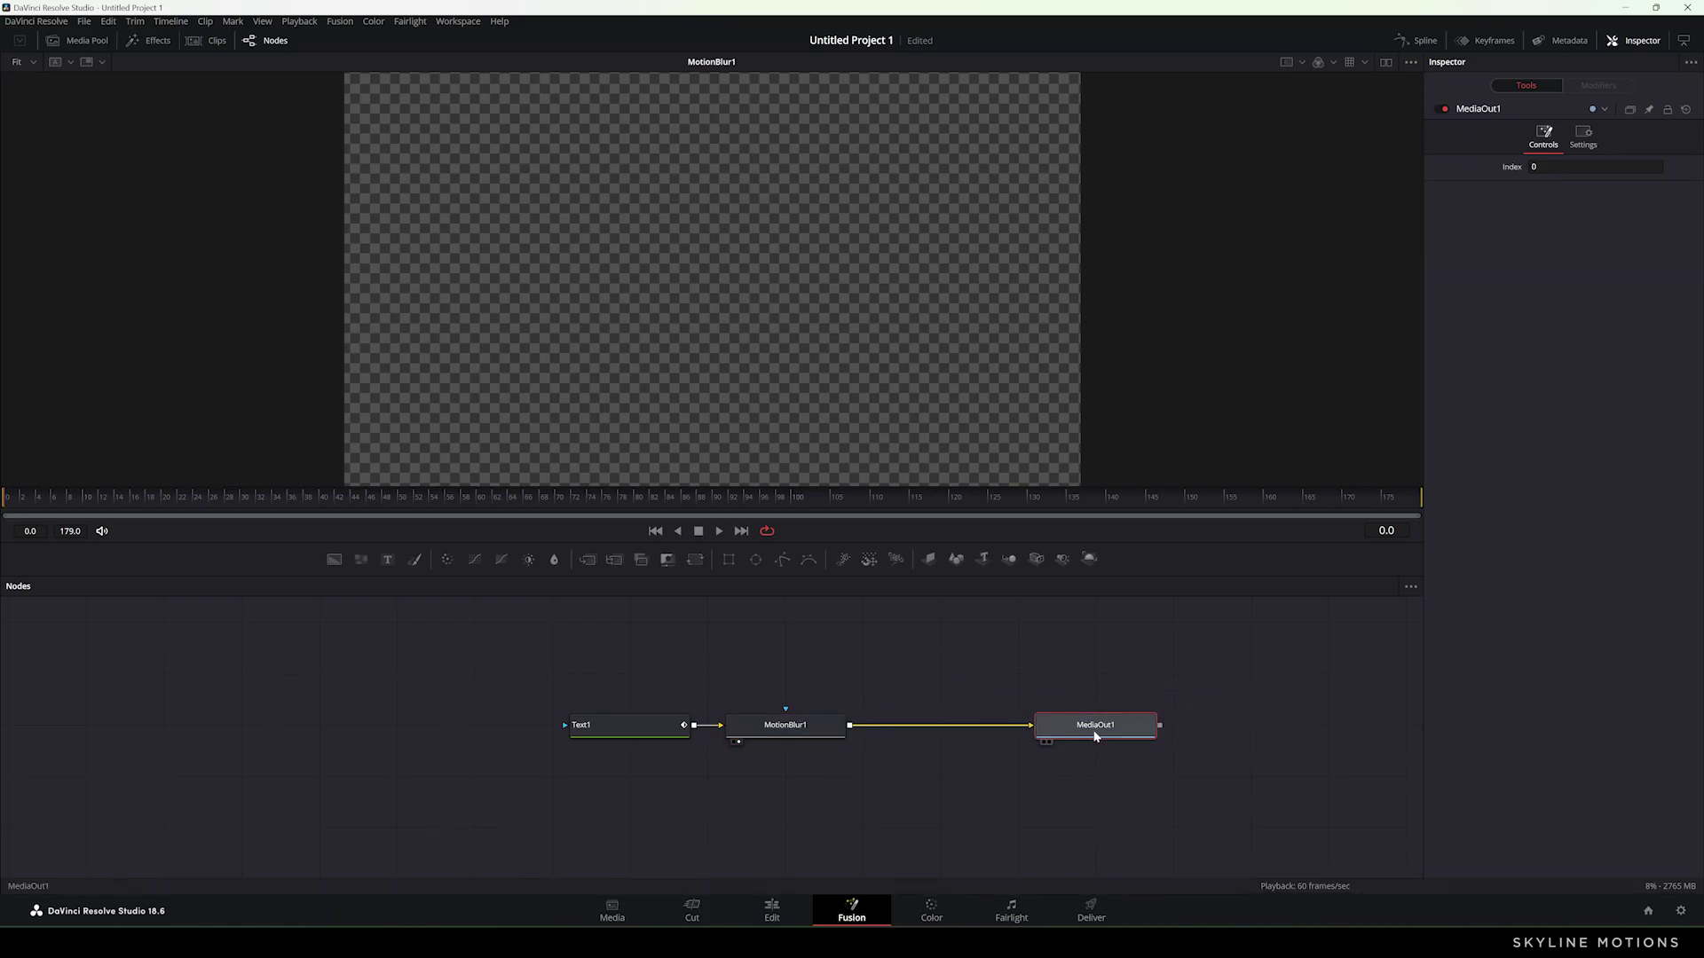
{"action": "left_click", "coordinate": [772, 912]}
{"action": "key", "text": "space"}
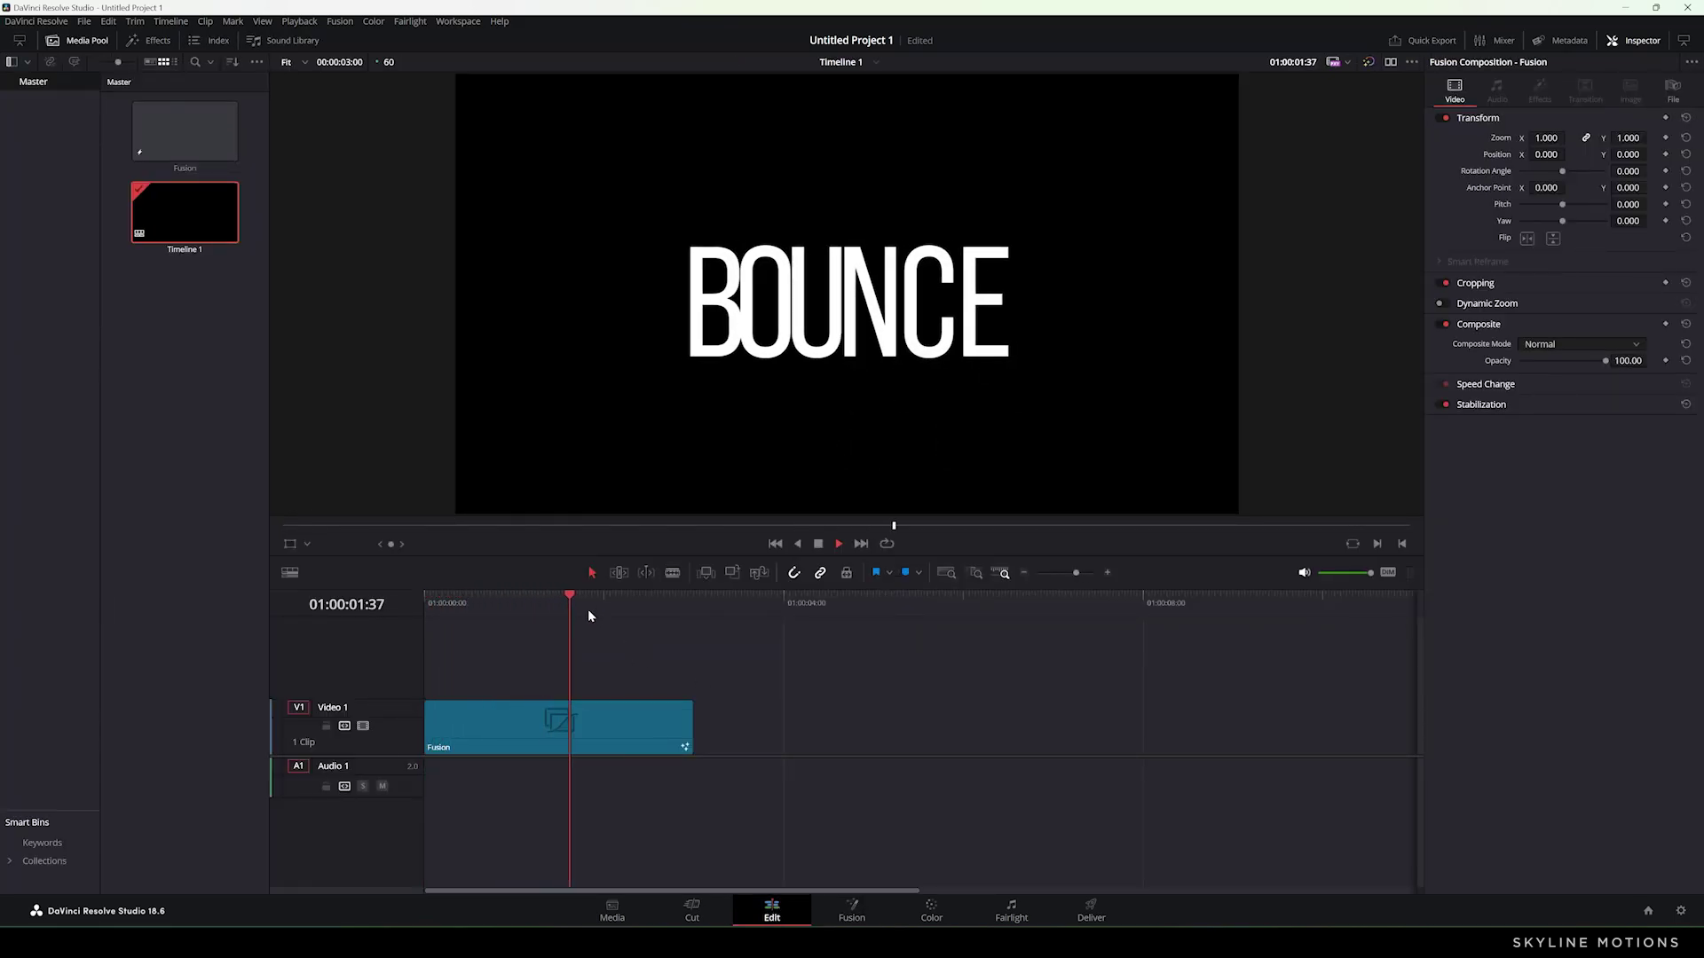